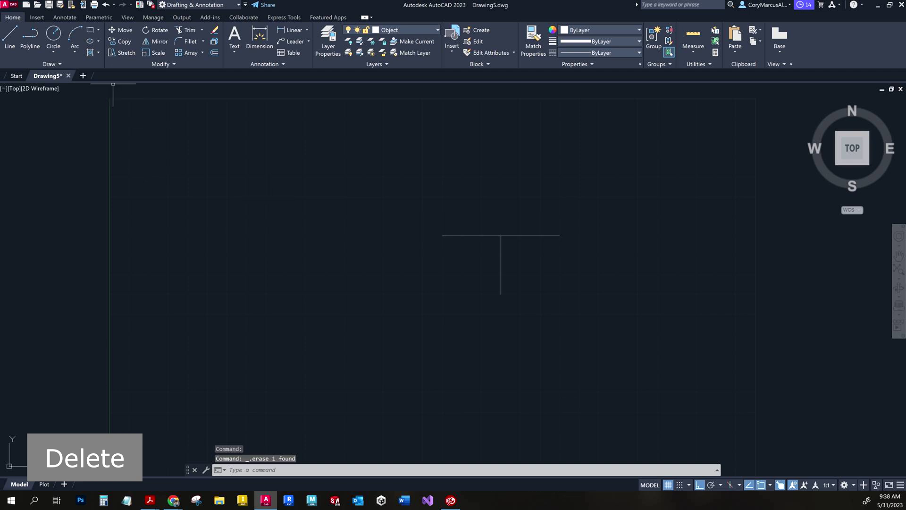
- With polar tracking on, draw a 3-Point arc from the horizontal line's left end through the vertical line's bottom end to its right end
{"action": "left_click", "coordinate": [71, 52]}
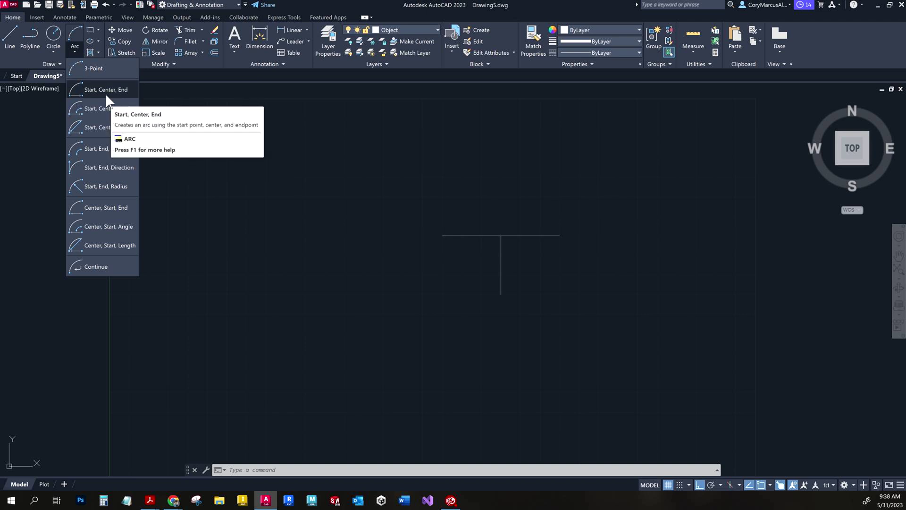
{"action": "left_click", "coordinate": [91, 68]}
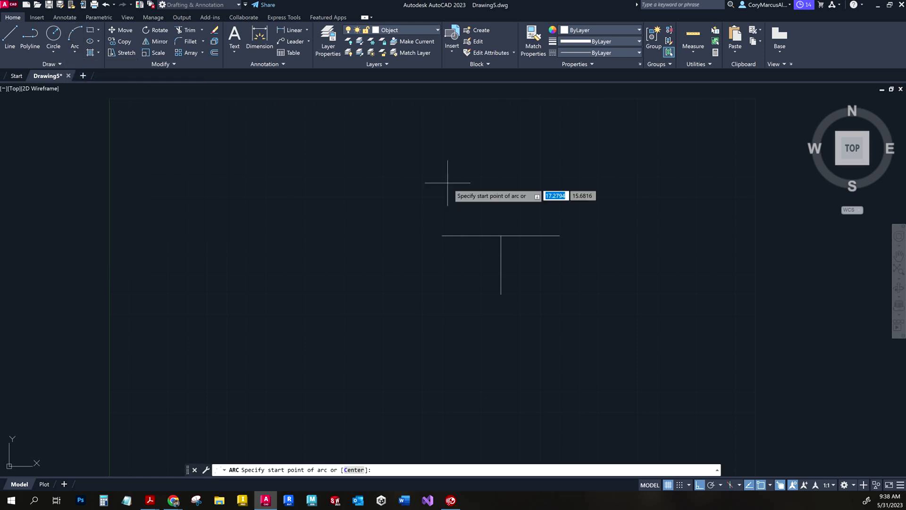
{"action": "left_click", "coordinate": [442, 235]}
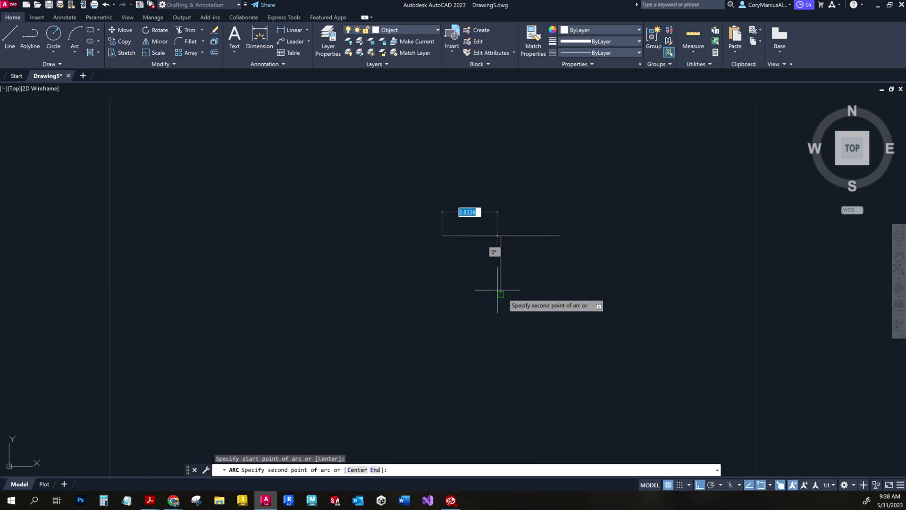
{"action": "left_click", "coordinate": [711, 484]}
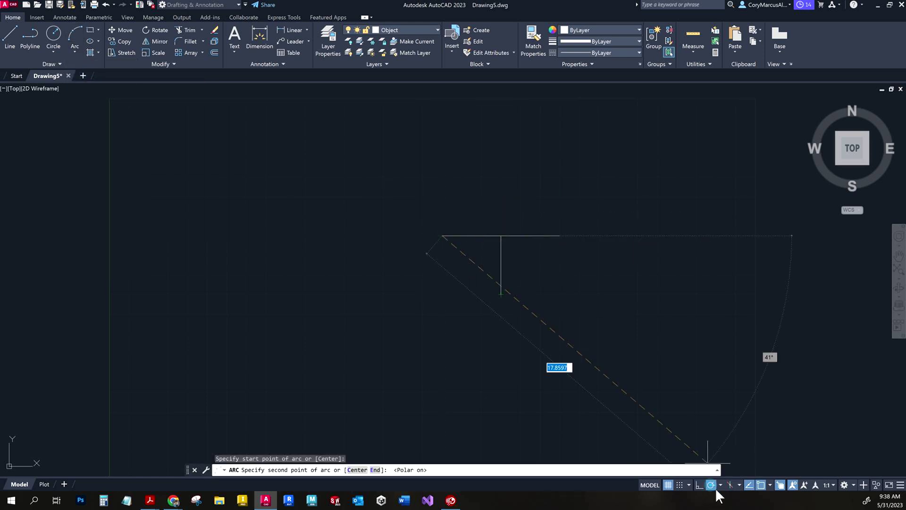
{"action": "left_click", "coordinate": [502, 294]}
{"action": "left_click", "coordinate": [559, 236]}
- Delete the three-point arc below the horizontal line
{"action": "left_click", "coordinate": [563, 303]}
{"action": "left_click", "coordinate": [524, 258]}
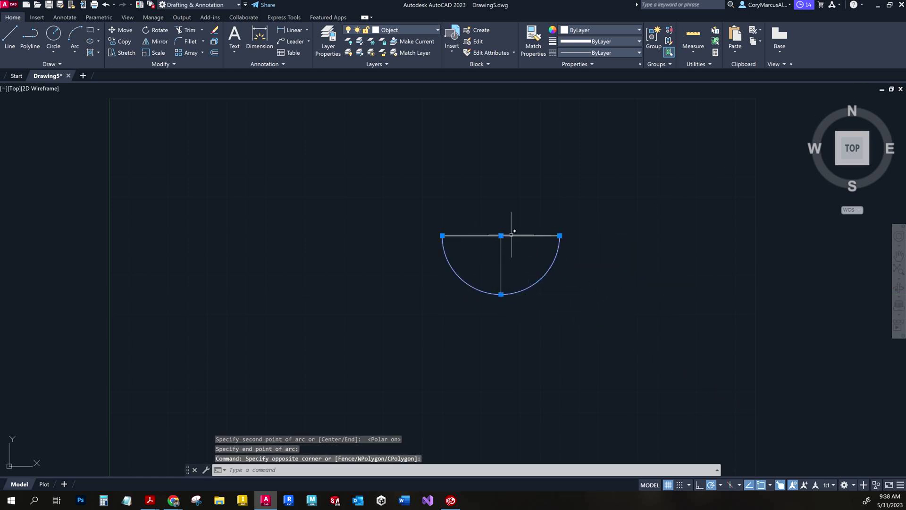
{"action": "key", "text": "Delete"}
- Draw a Start, Center, End arc from the horizontal line's left end to its right end, centered on its midpoint
{"action": "left_click", "coordinate": [76, 50]}
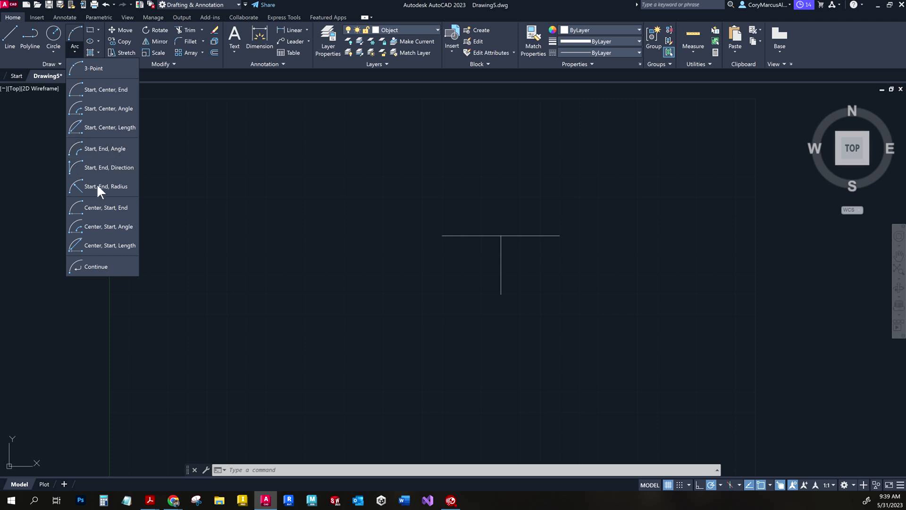
{"action": "left_click", "coordinate": [86, 90]}
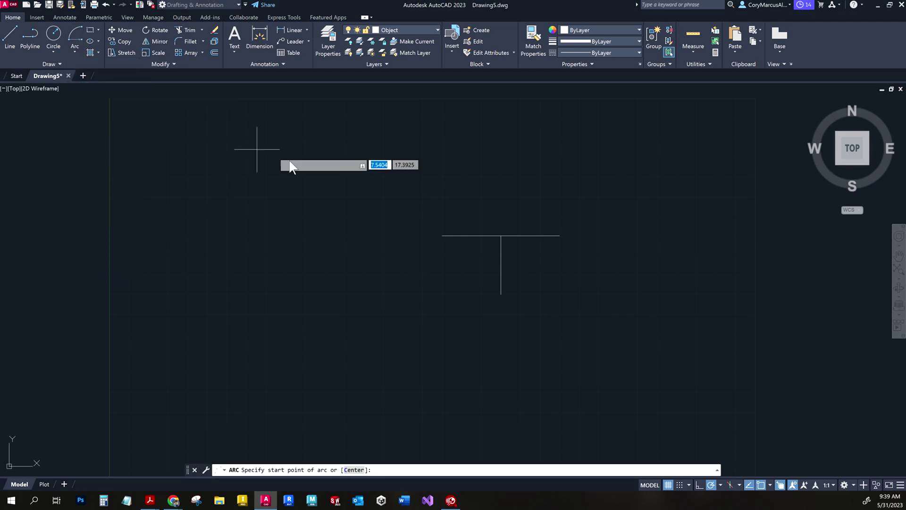
{"action": "left_click", "coordinate": [442, 236]}
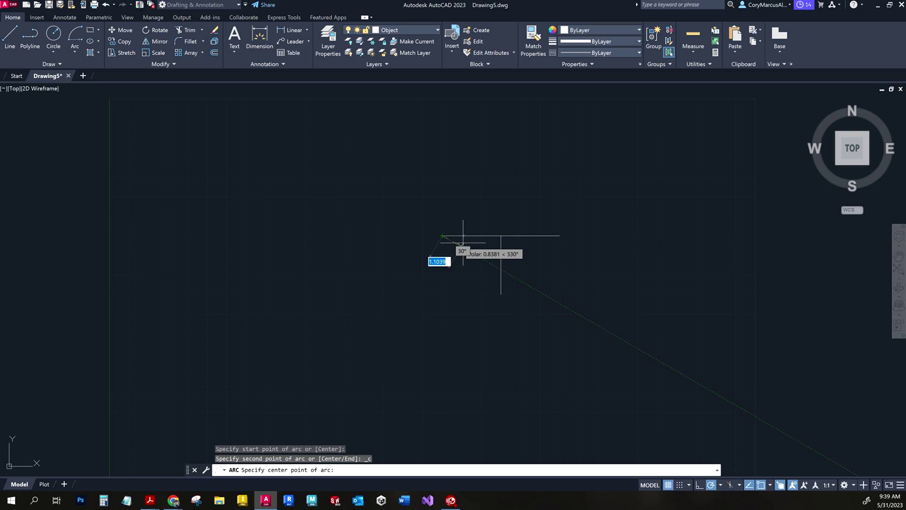
{"action": "left_click", "coordinate": [501, 236]}
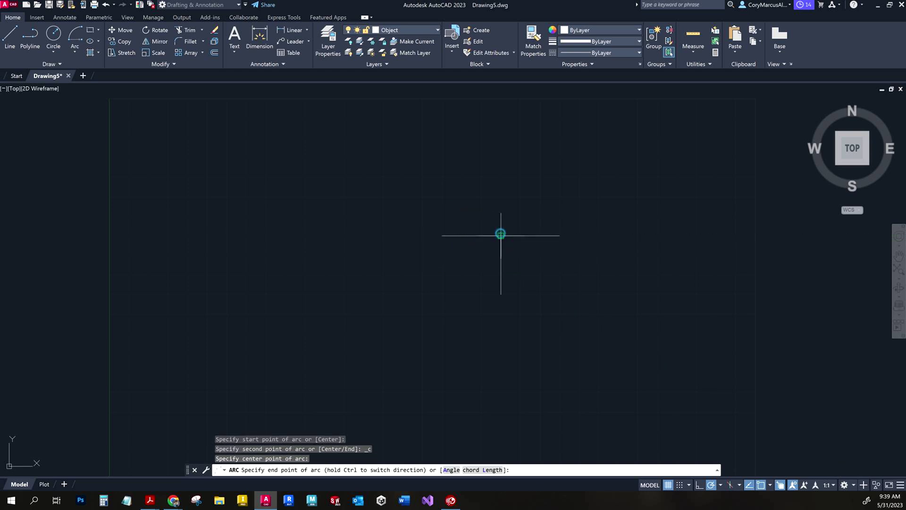
{"action": "left_click", "coordinate": [559, 236]}
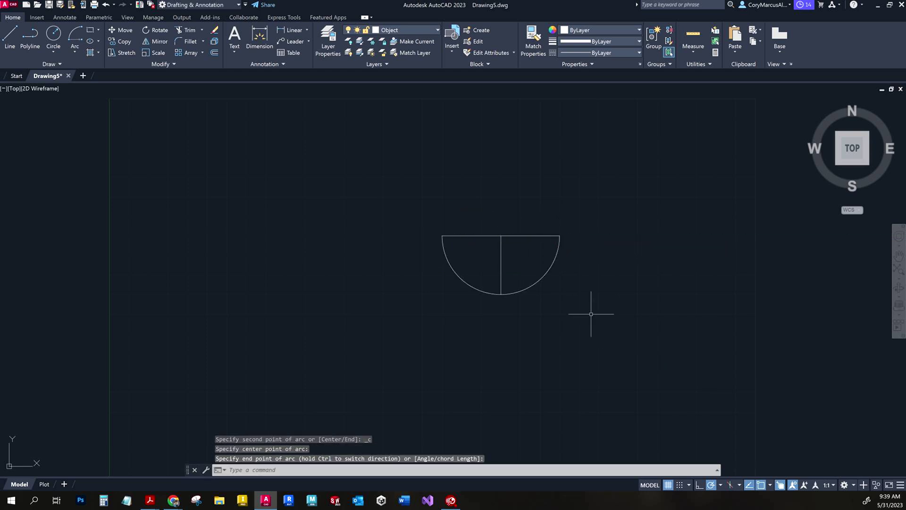
- Delete the arc drawn with the Start, Center, End method
{"action": "left_click", "coordinate": [554, 279]}
{"action": "left_click", "coordinate": [534, 264]}
{"action": "key", "text": "Delete"}
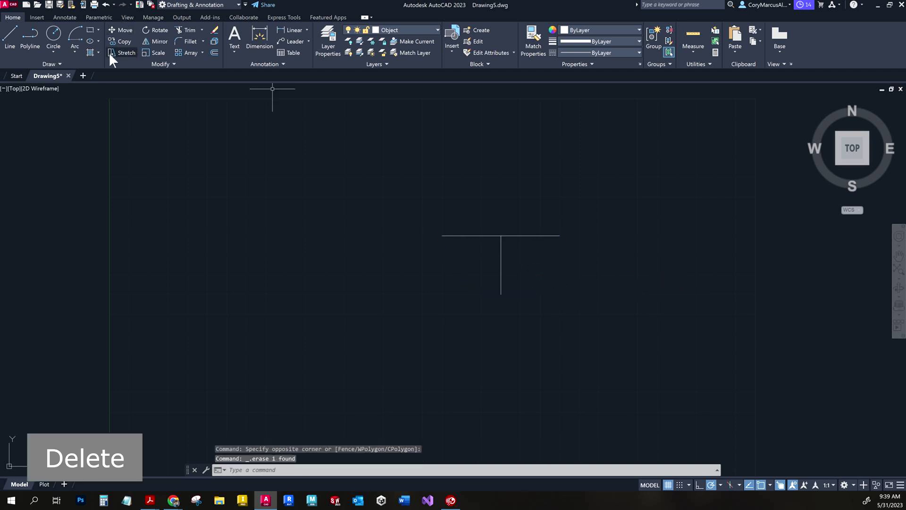
- Redraw the Start, Center, End arc across the horizontal line's ends about its midpoint, trying the reversed direction before finishing it below the line
{"action": "left_click", "coordinate": [76, 35]}
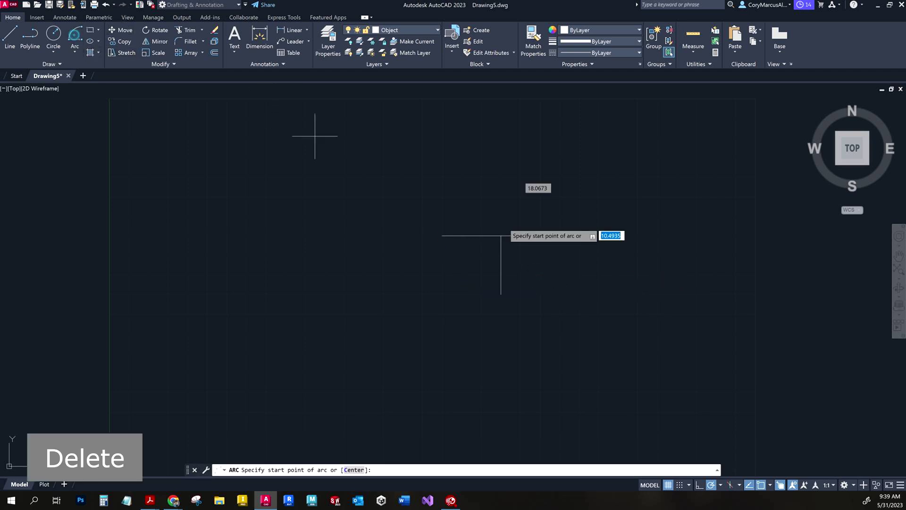
{"action": "left_click", "coordinate": [442, 234]}
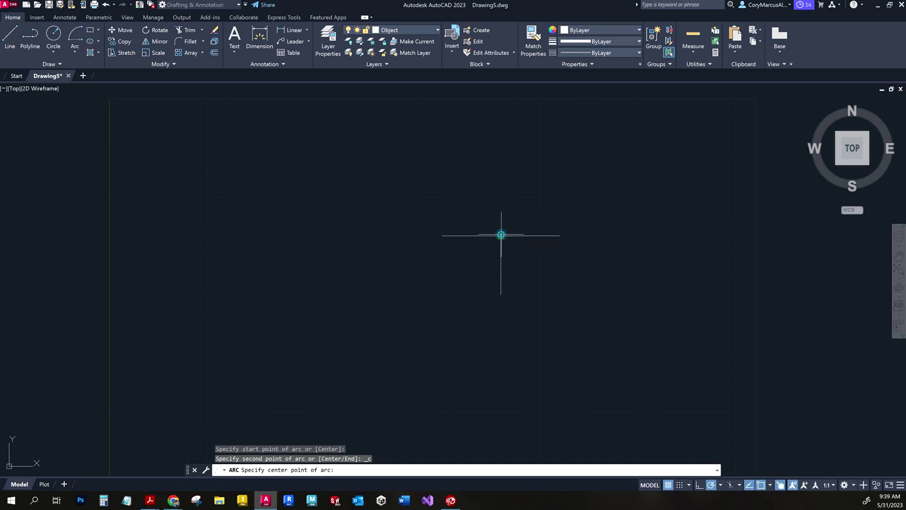
{"action": "left_click", "coordinate": [501, 235]}
{"action": "key", "text": "ctrl"}
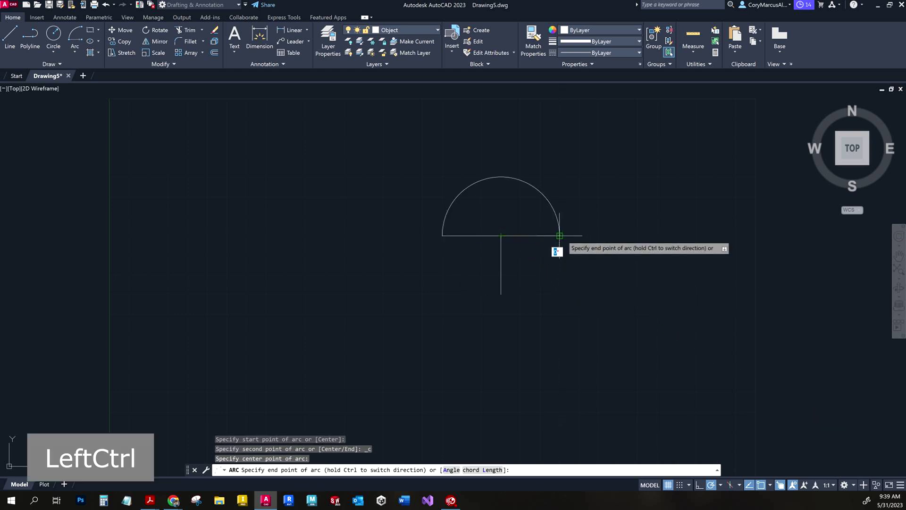
{"action": "key", "text": "ctrl"}
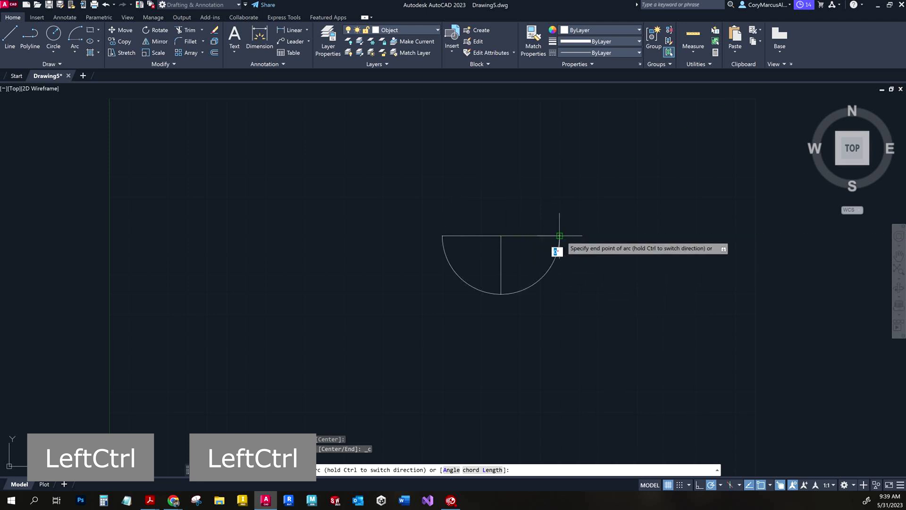
{"action": "left_click", "coordinate": [560, 235]}
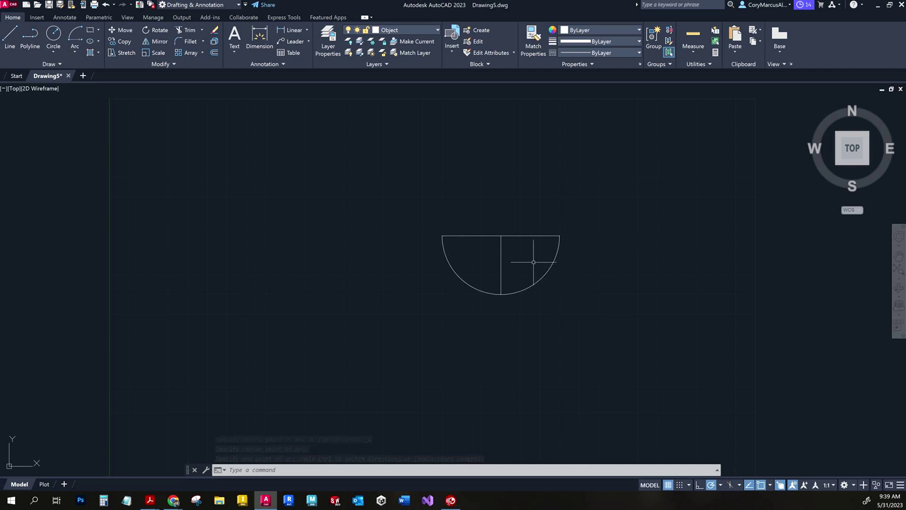
- Switch to the VitalSource textbook to check the hole dimensions of exercise P4-2, and return to the AutoCAD drawing
{"action": "scroll", "coordinate": [515, 273], "scroll_direction": "up", "scroll_amount": 2}
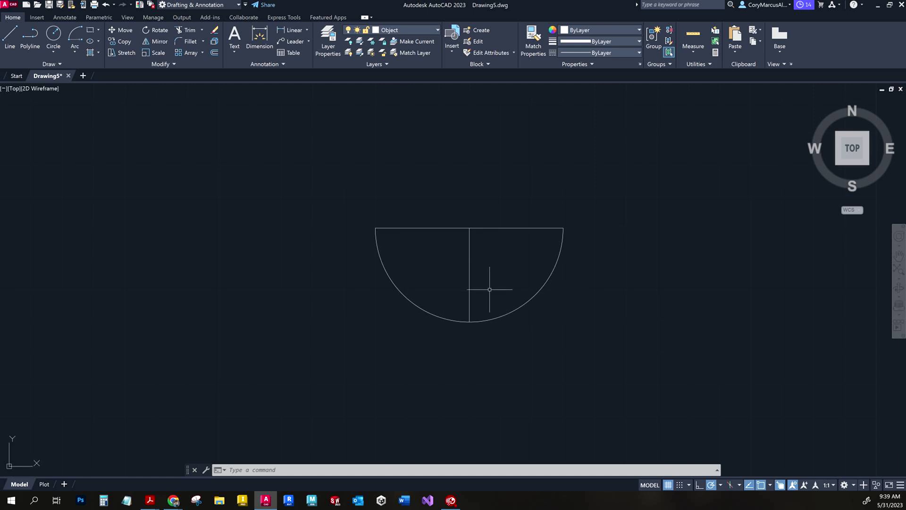
{"action": "key", "text": "alt+Tab"}
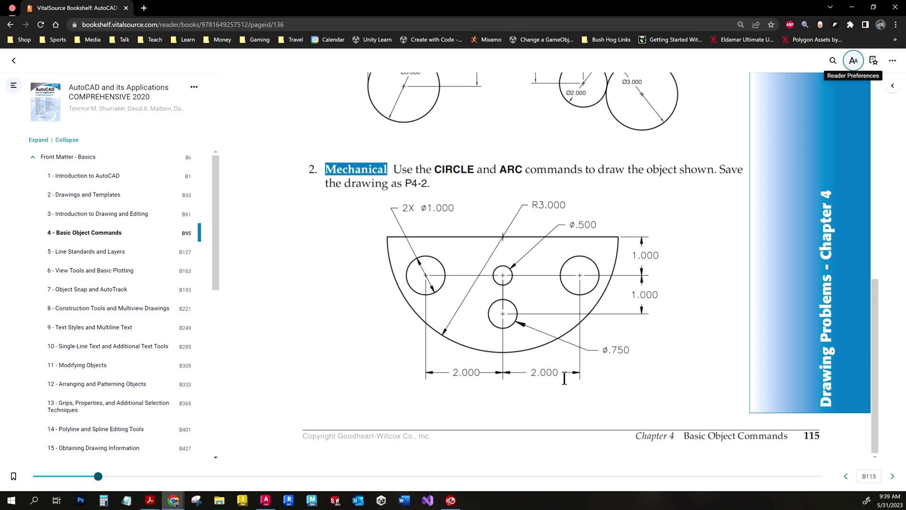
{"action": "key", "text": "alt+Tab"}
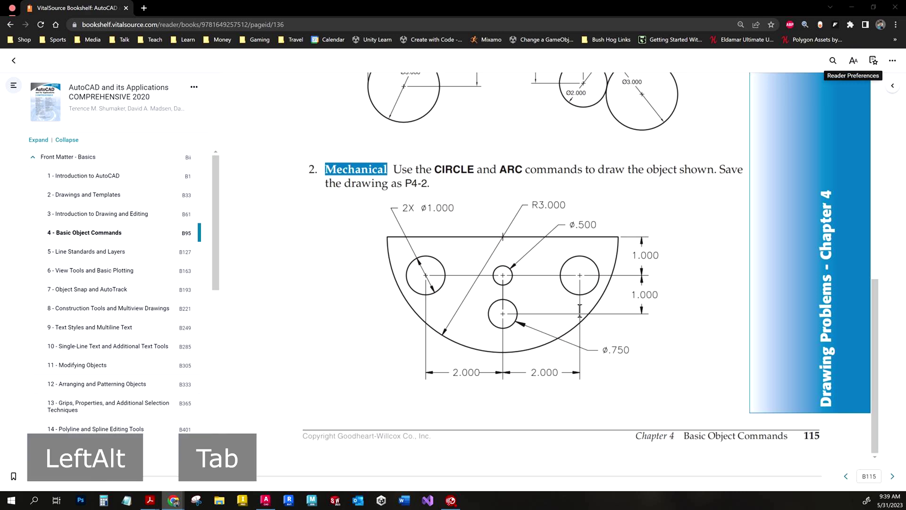
{"action": "scroll", "coordinate": [543, 364], "scroll_direction": "down", "scroll_amount": 2}
{"action": "scroll", "coordinate": [537, 358], "scroll_direction": "up", "scroll_amount": 3}
{"action": "middle_click_drag", "start_coordinate": [537, 358], "coordinate": [538, 357]}
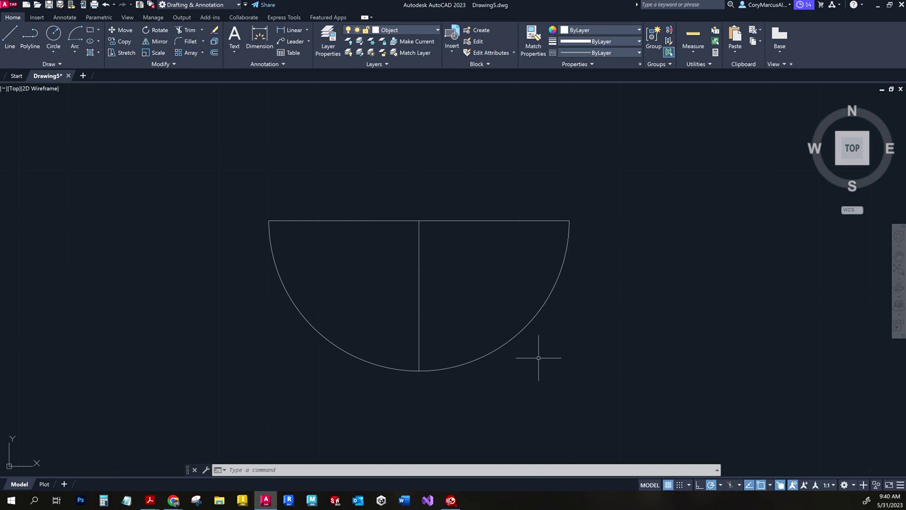
{"action": "left_click", "coordinate": [162, 62]}
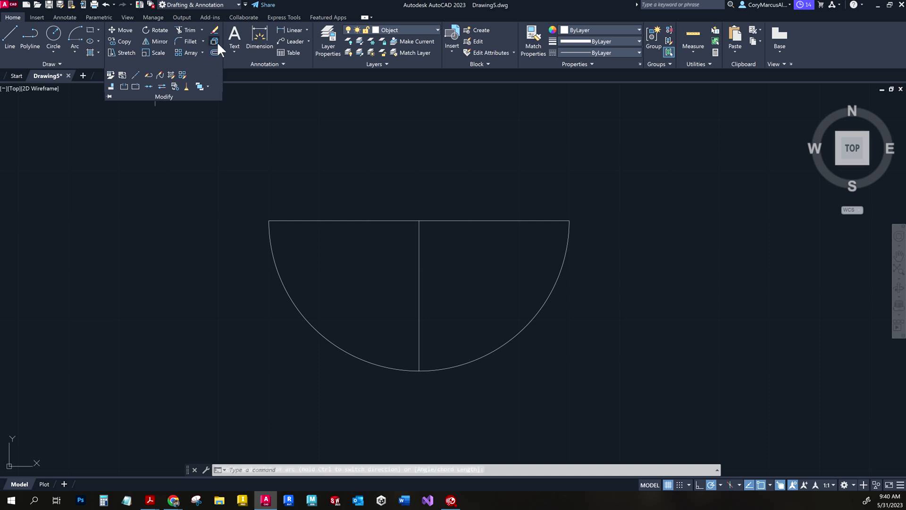
{"action": "key", "text": "Escape"}
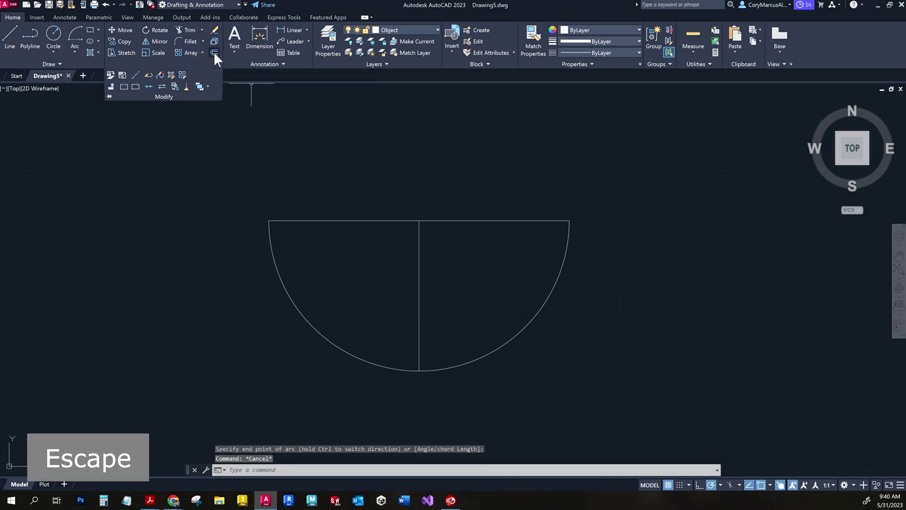
{"action": "left_click", "coordinate": [283, 116]}
{"action": "left_click", "coordinate": [279, 121]}
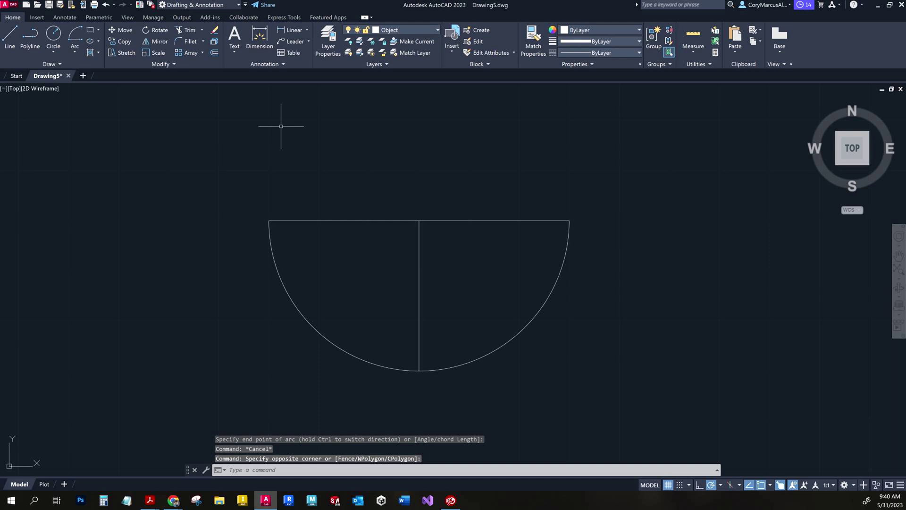
- Offset the vertical center line by 2 to the right using the Through option
{"action": "type", "text": "o"}
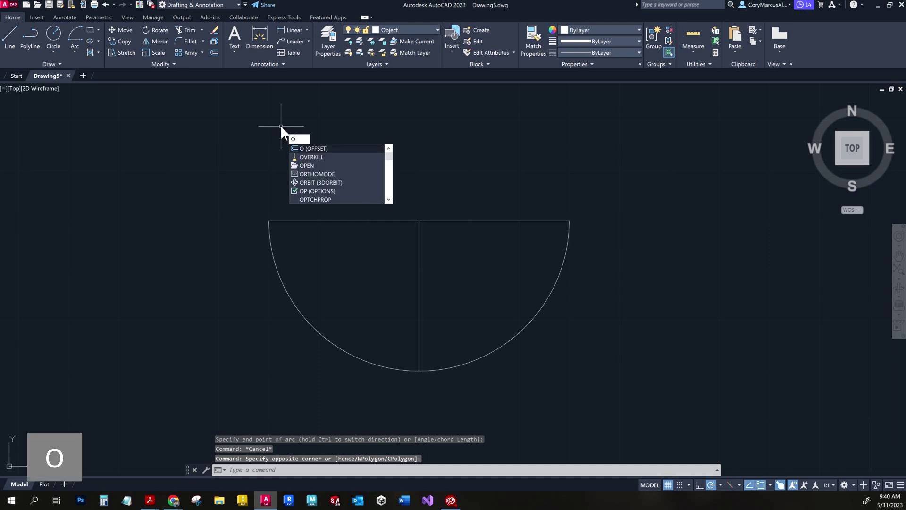
{"action": "key", "text": "Return"}
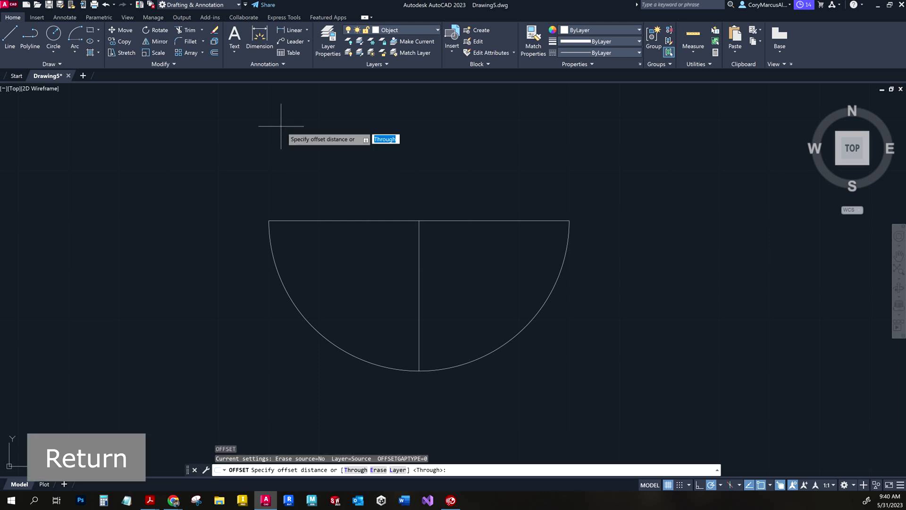
{"action": "key", "text": "Return"}
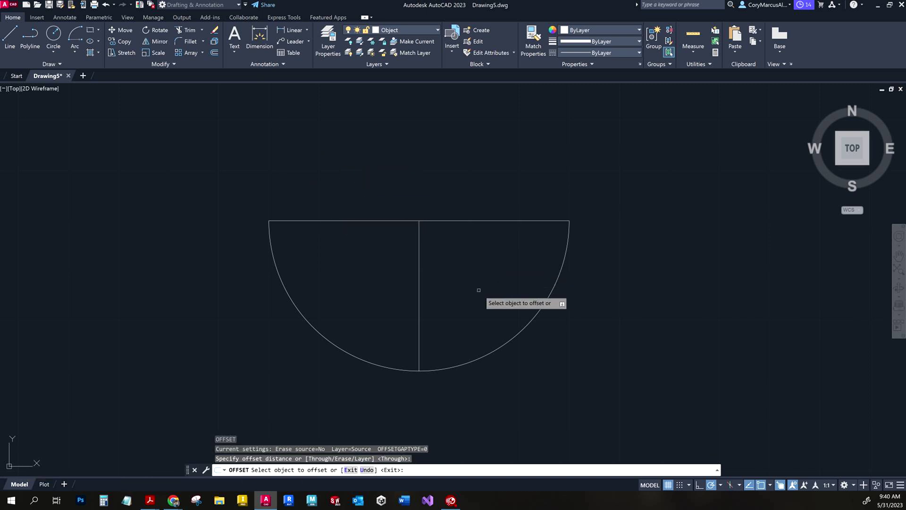
{"action": "left_click", "coordinate": [419, 251]}
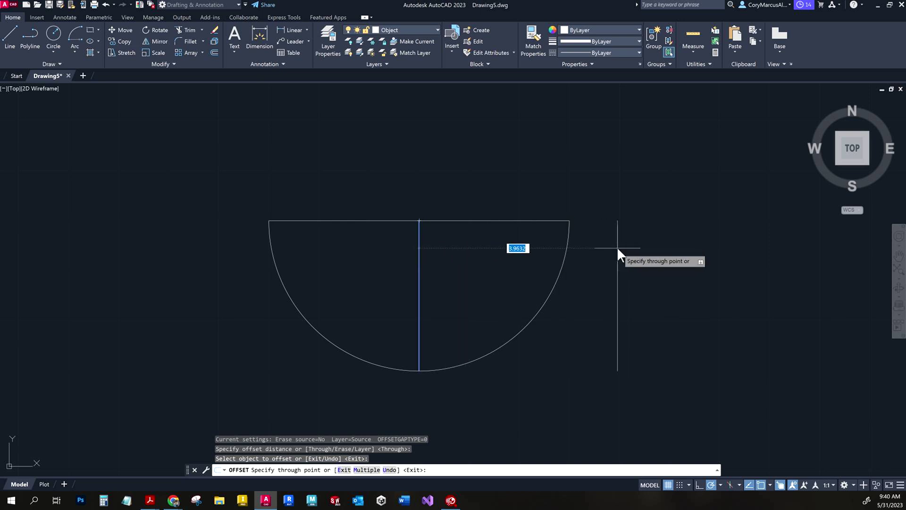
{"action": "type", "text": "2"}
{"action": "key", "text": "Return"}
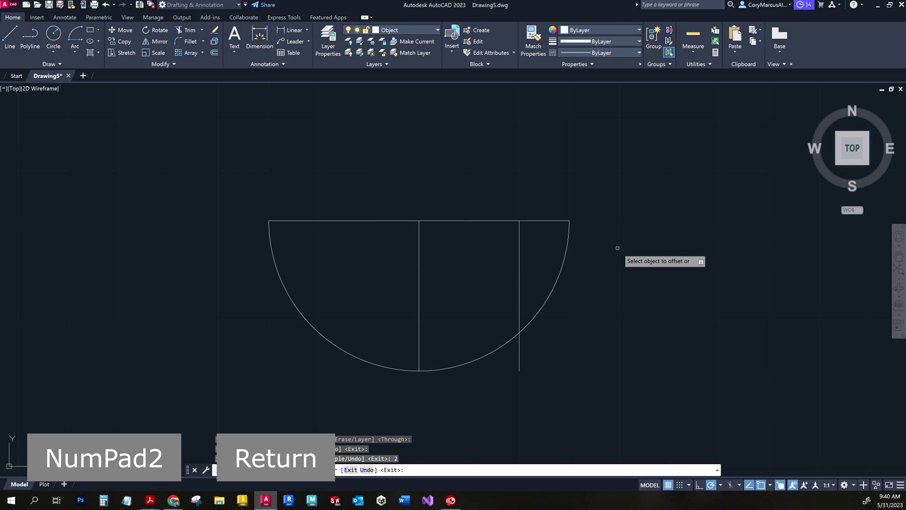
{"action": "key", "text": "Escape"}
- Offset the vertical center line by 2 to the left using the Through option
{"action": "type", "text": "o"}
{"action": "key", "text": "Return"}
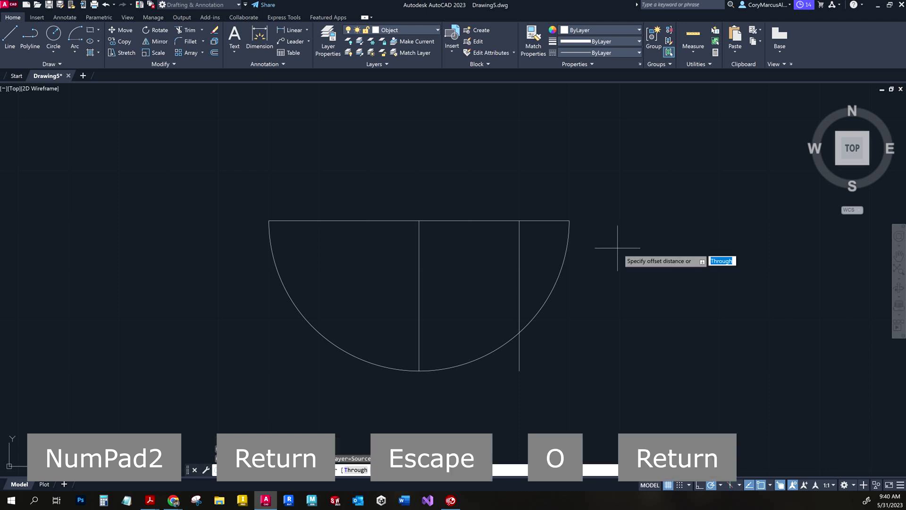
{"action": "key", "text": "Return"}
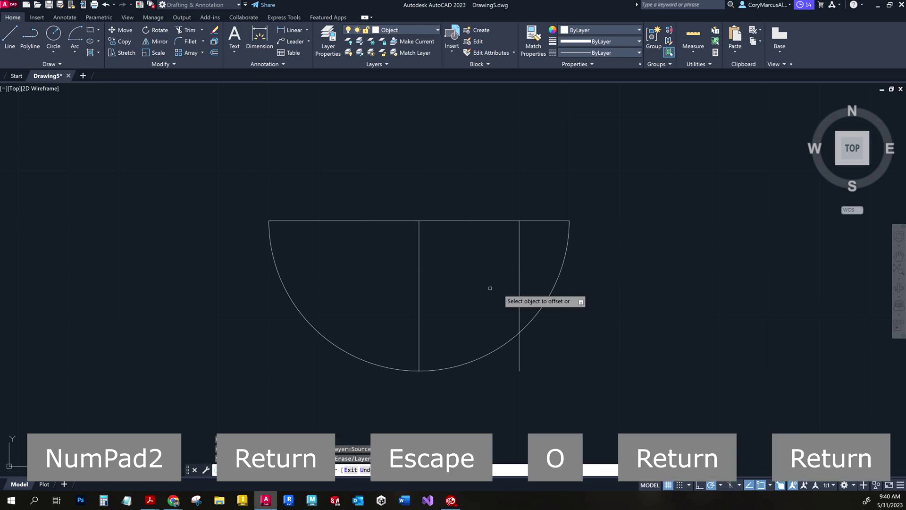
{"action": "left_click", "coordinate": [419, 282]}
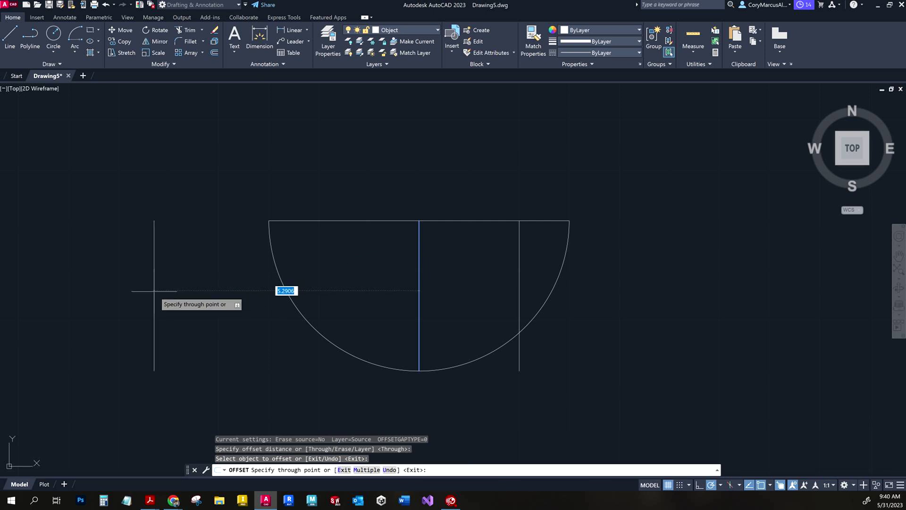
{"action": "type", "text": "2"}
{"action": "key", "text": "Return"}
{"action": "key", "text": "Escape"}
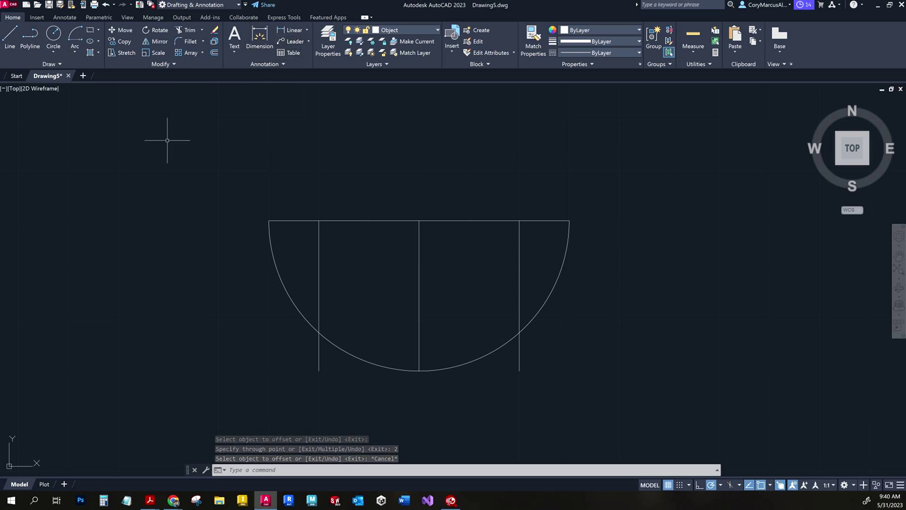
{"action": "type", "text": "O"}
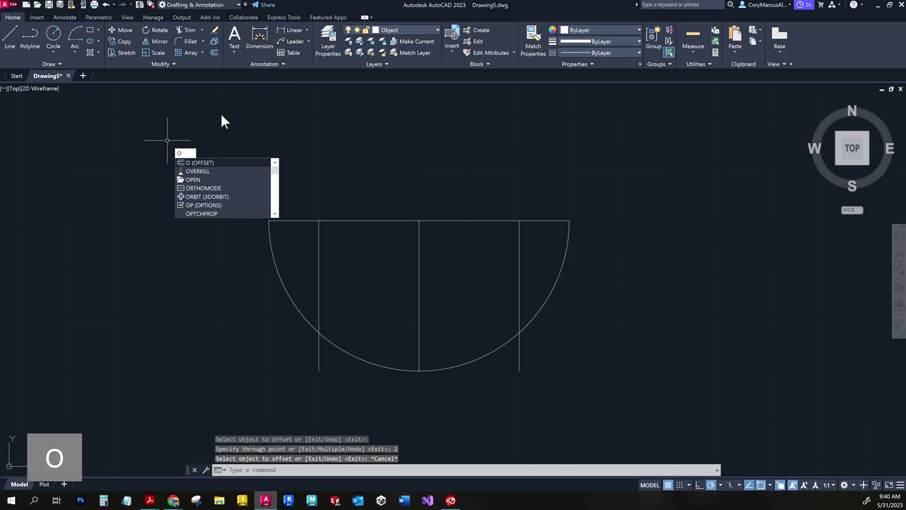
{"action": "left_click", "coordinate": [222, 162]}
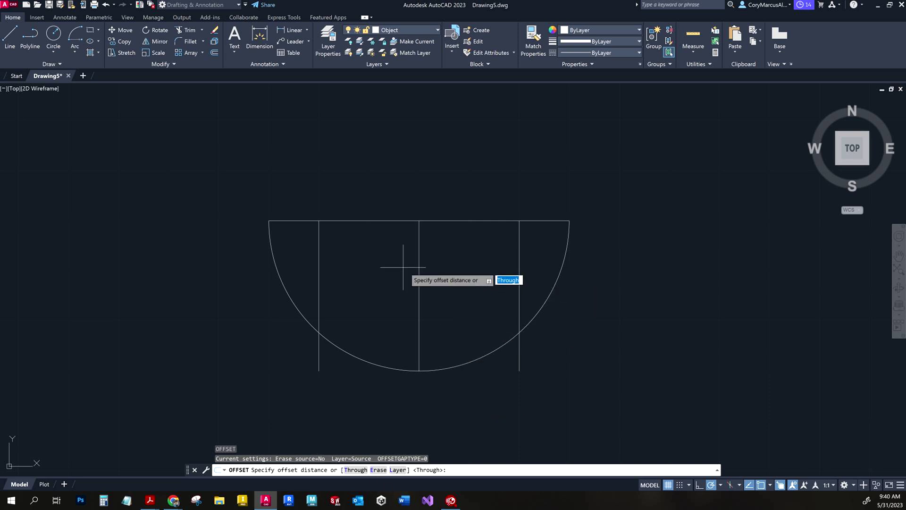
{"action": "type", "text": "2"}
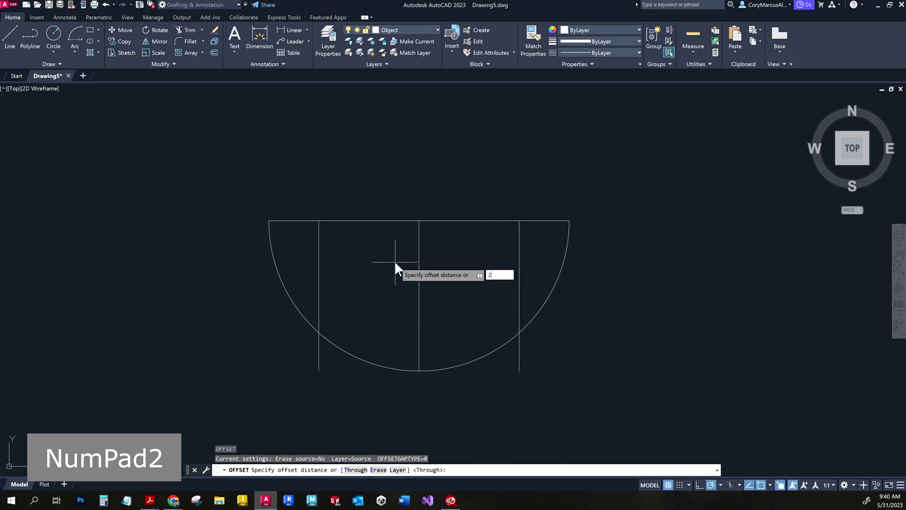
{"action": "key", "text": "Return"}
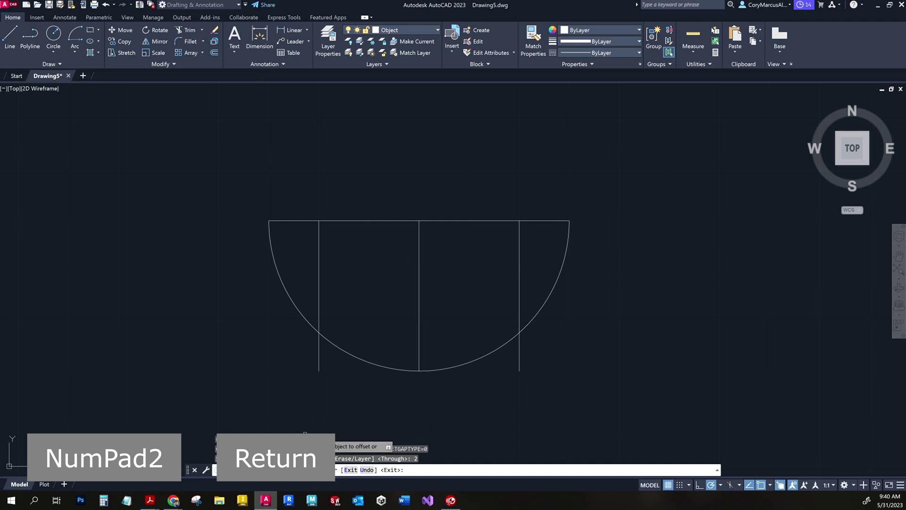
{"action": "left_click", "coordinate": [360, 219]}
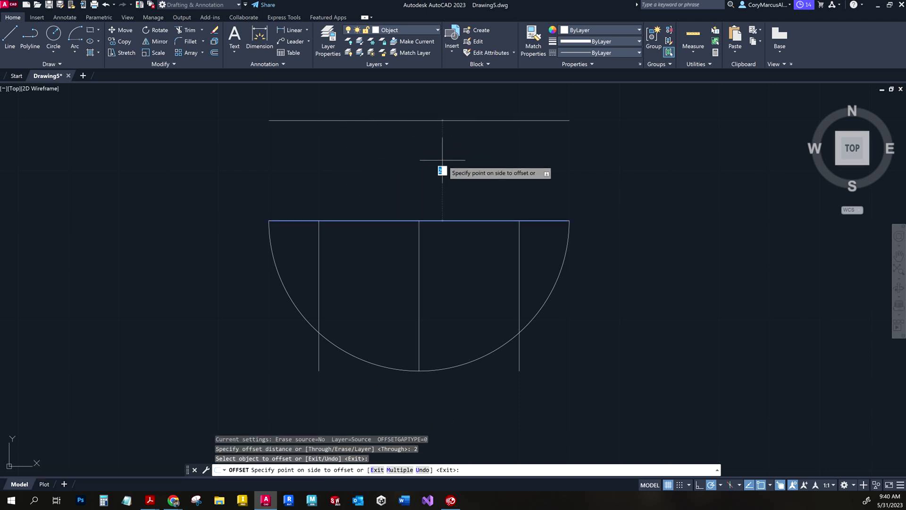
{"action": "key", "text": "Escape"}
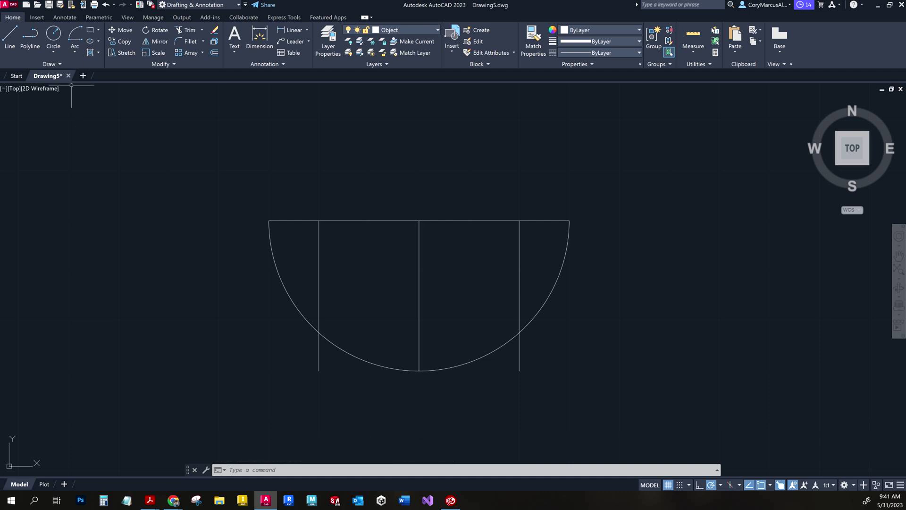
- Switch to the VitalSource textbook to check the vertical hole spacing of exercise P4-2, and return to the AutoCAD drawing
{"action": "key", "text": "alt+Tab"}
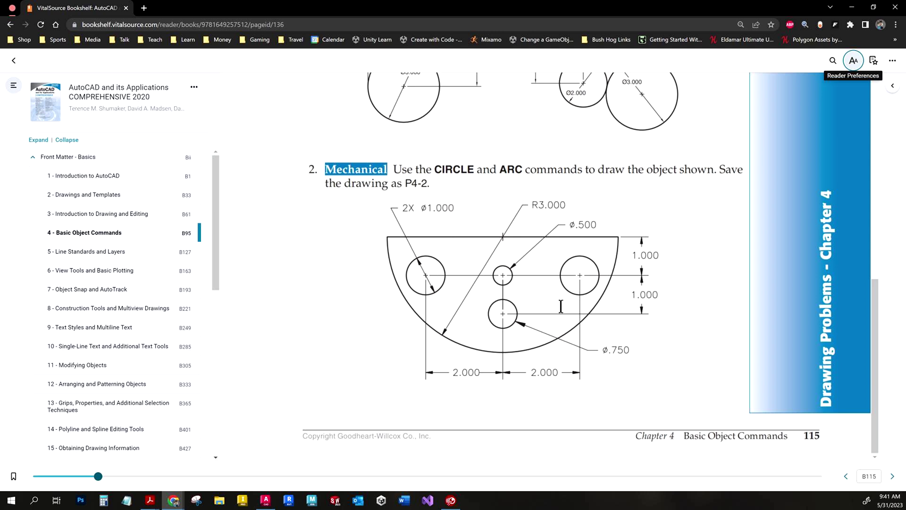
{"action": "key", "text": "alt+Tab"}
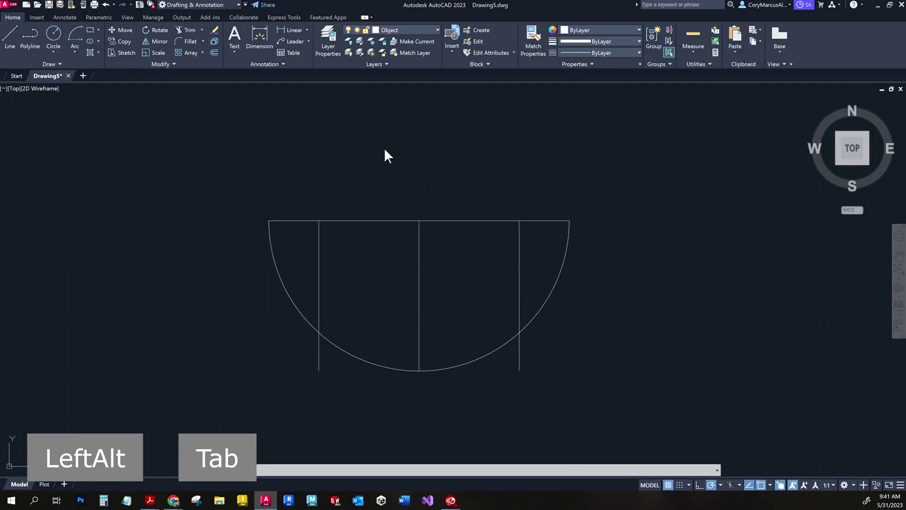
{"action": "type", "text": "o"}
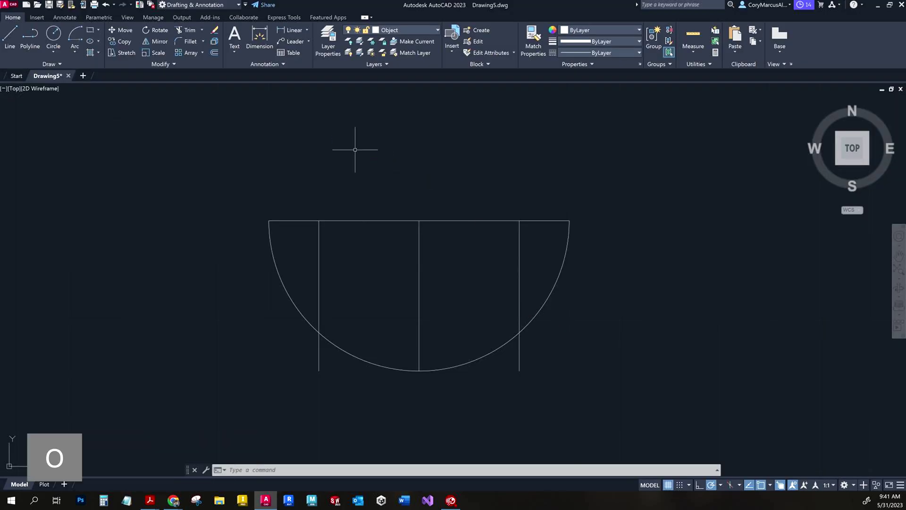
{"action": "key", "text": "Return"}
{"action": "key", "text": "Escape"}
{"action": "key", "text": "Escape"}
- Offset the plate's top horizontal line downward by 1, and offset the resulting line downward by another 1
{"action": "type", "text": "o"}
{"action": "key", "text": "Return"}
{"action": "type", "text": "1"}
{"action": "key", "text": "Return"}
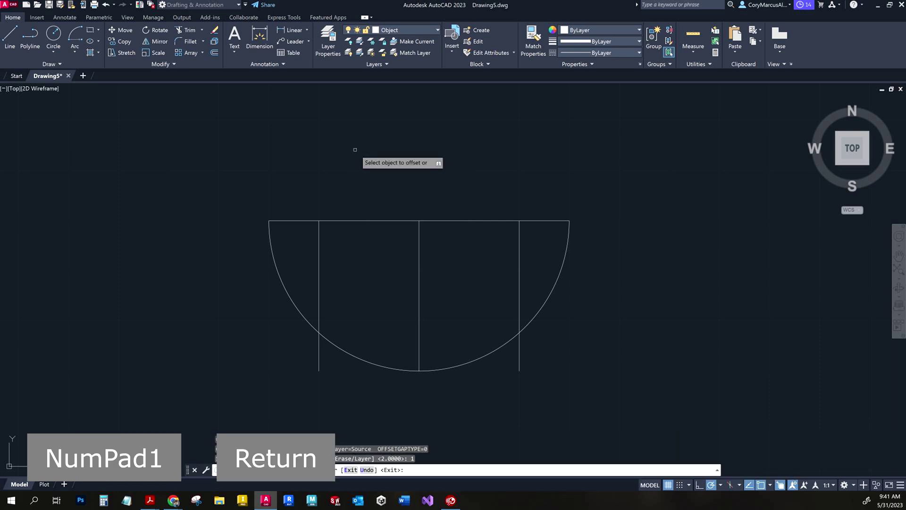
{"action": "left_click", "coordinate": [453, 220]}
{"action": "left_click", "coordinate": [453, 305]}
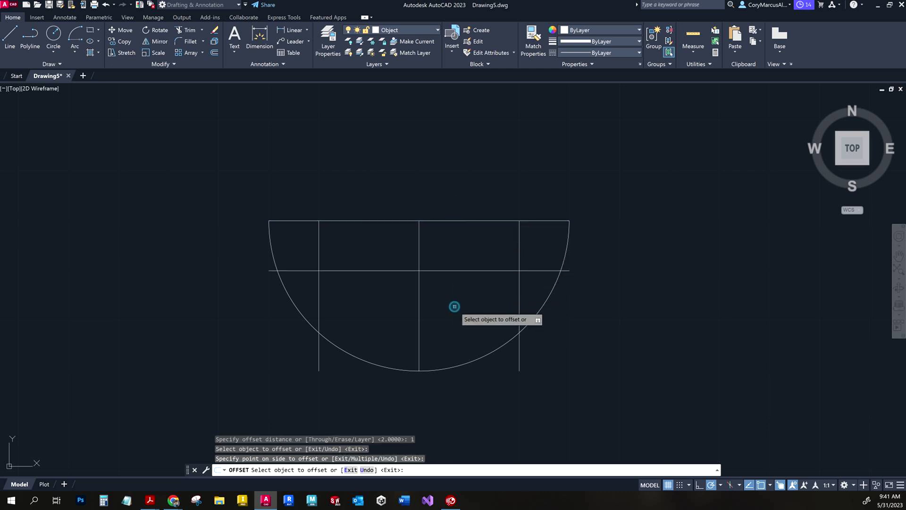
{"action": "left_click", "coordinate": [447, 270]}
{"action": "left_click", "coordinate": [454, 337]}
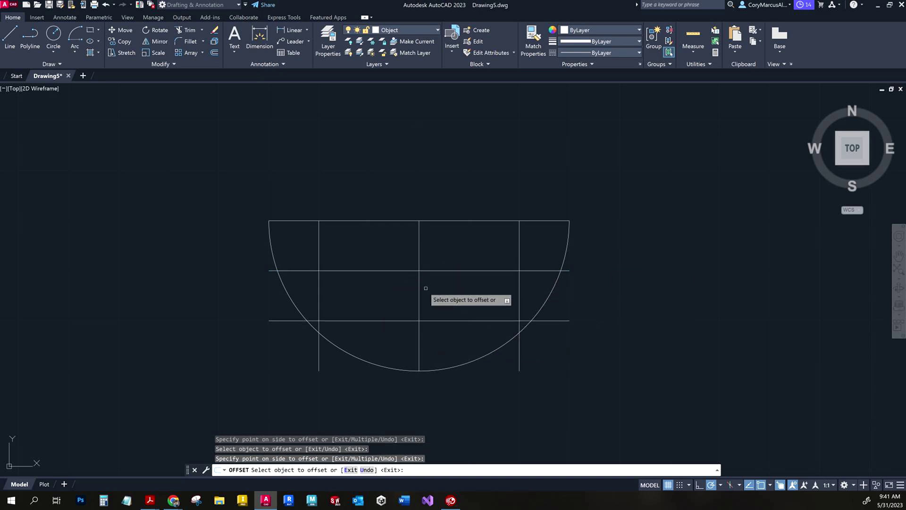
- Offset the plate's top line upward twice at a distance of 1, and erase both copies above the plate
{"action": "left_click", "coordinate": [442, 221]}
{"action": "left_click", "coordinate": [465, 171]}
{"action": "left_click", "coordinate": [464, 170]}
{"action": "left_click", "coordinate": [464, 121]}
{"action": "key", "text": "Escape"}
{"action": "left_click", "coordinate": [521, 190]}
{"action": "left_click", "coordinate": [465, 119]}
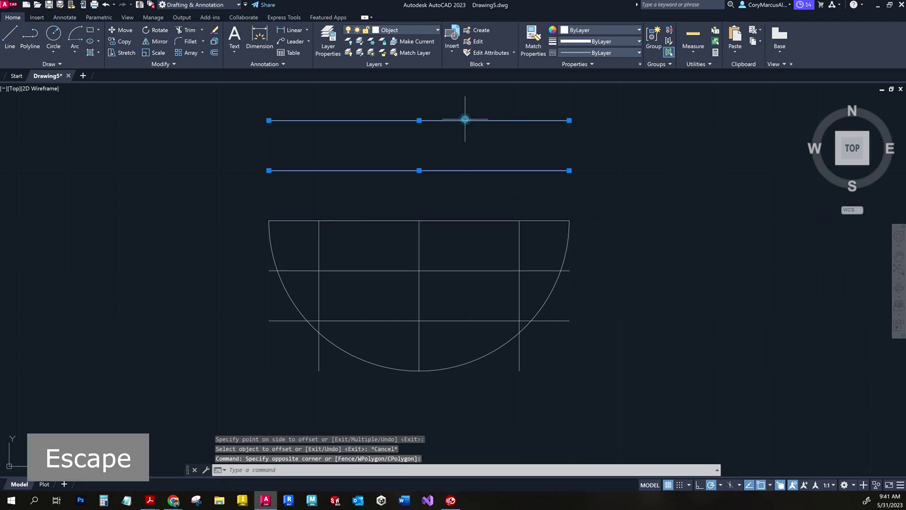
{"action": "key", "text": "Delete"}
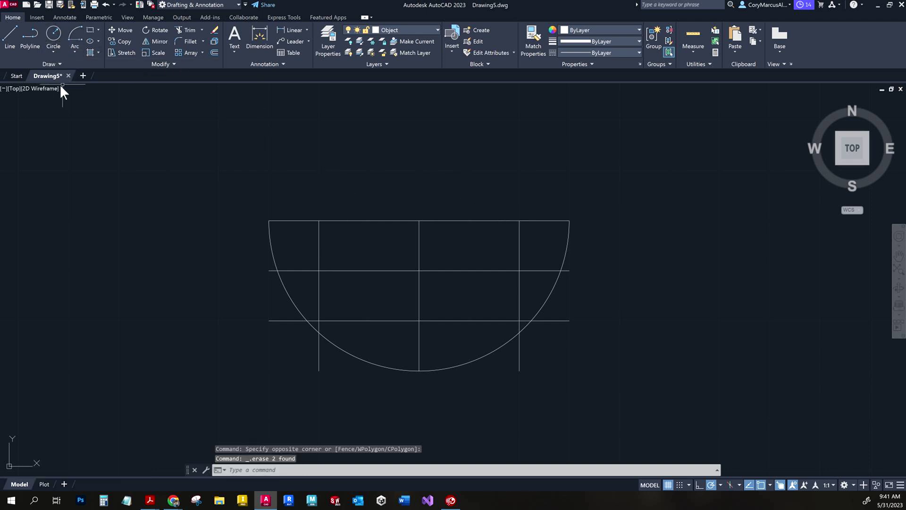
- Check the hole diameters in the VitalSource textbook, and draw a diameter-1 circle in AutoCAD where the left vertical and upper offset lines cross
{"action": "key", "text": "alt+Tab"}
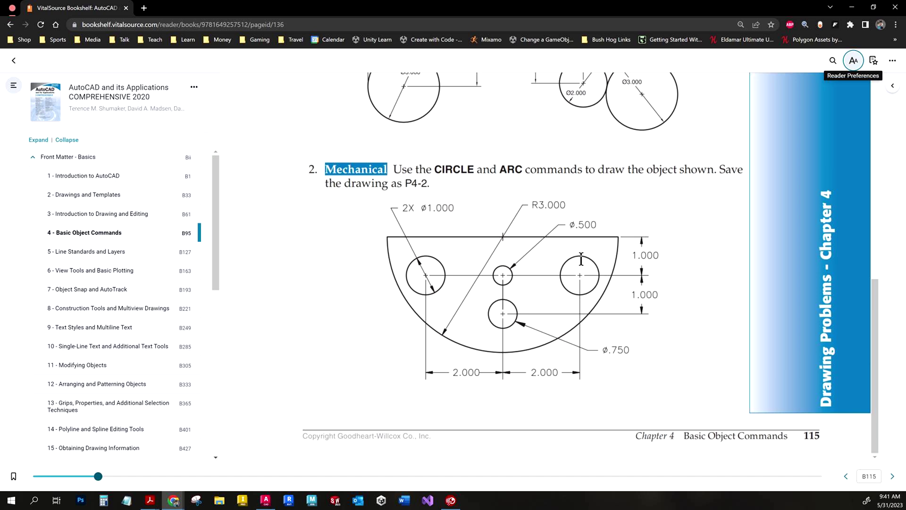
{"action": "key", "text": "alt+Tab"}
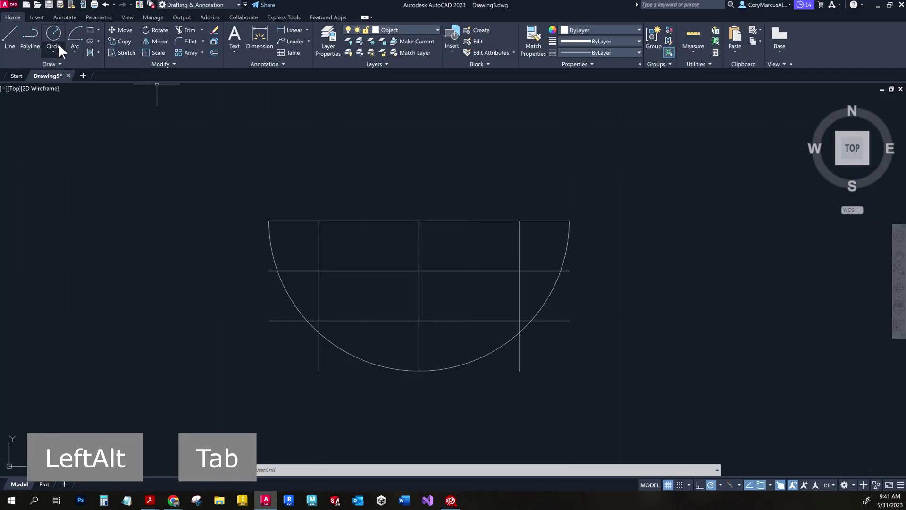
{"action": "left_click", "coordinate": [53, 51]}
{"action": "left_click", "coordinate": [66, 81]}
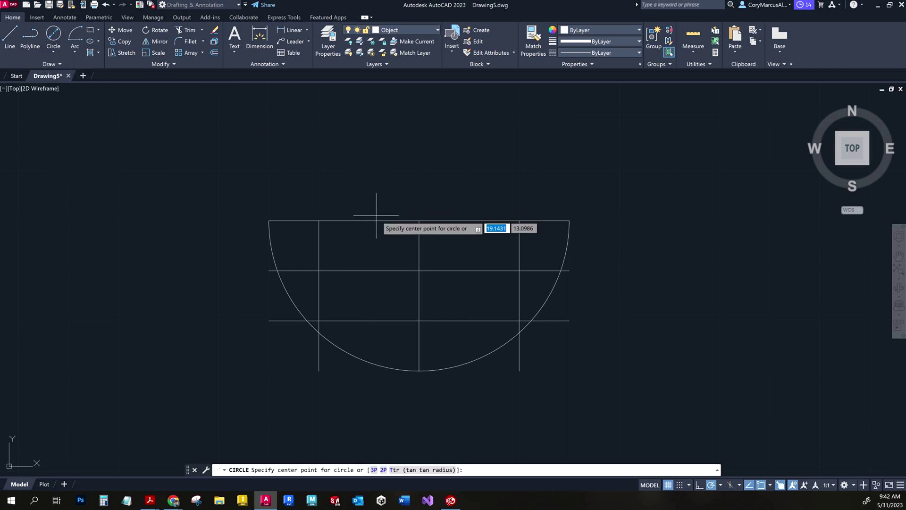
{"action": "left_click", "coordinate": [319, 270]}
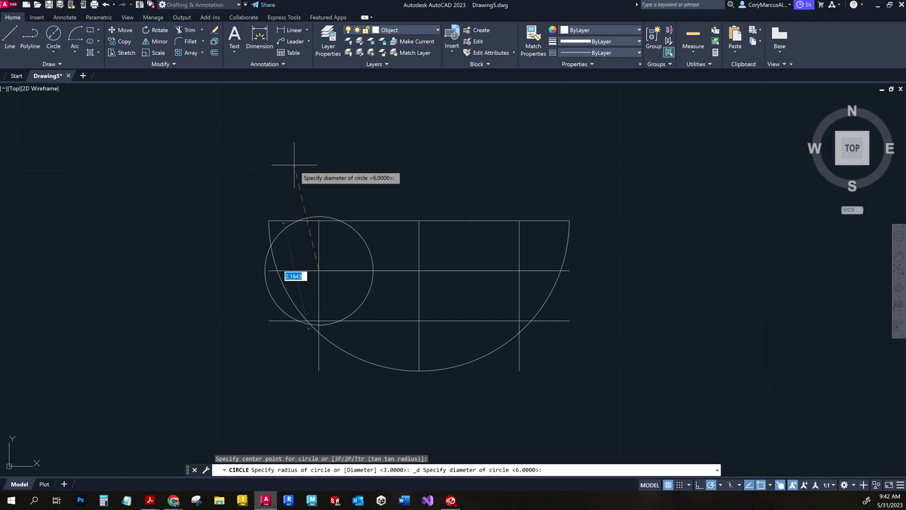
{"action": "type", "text": "1"}
{"action": "key", "text": "Return"}
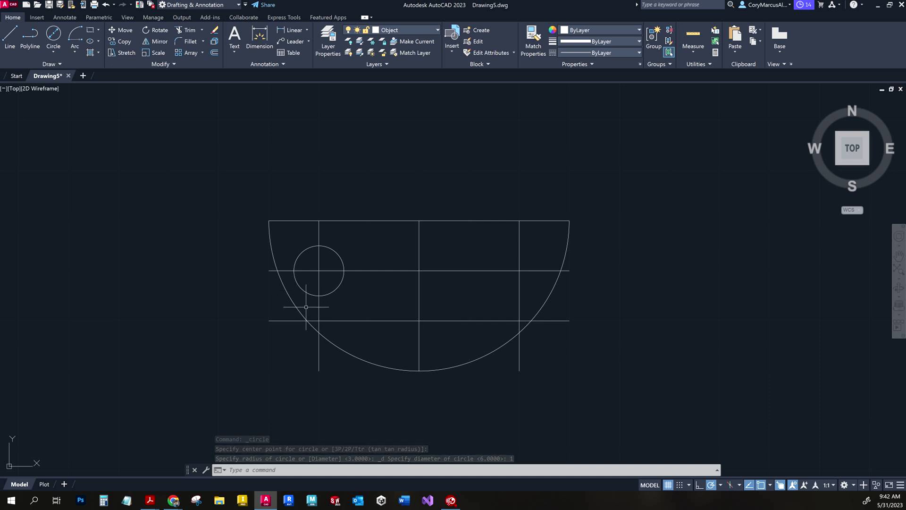
- Draw a trial circle of radius 1 in the empty space to the right of the plate and erase it
{"action": "key", "text": "space"}
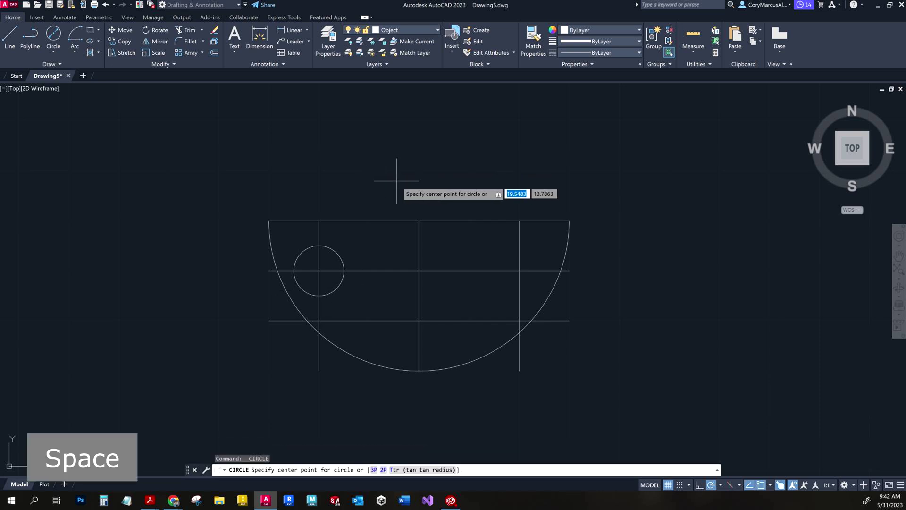
{"action": "left_click", "coordinate": [661, 262]}
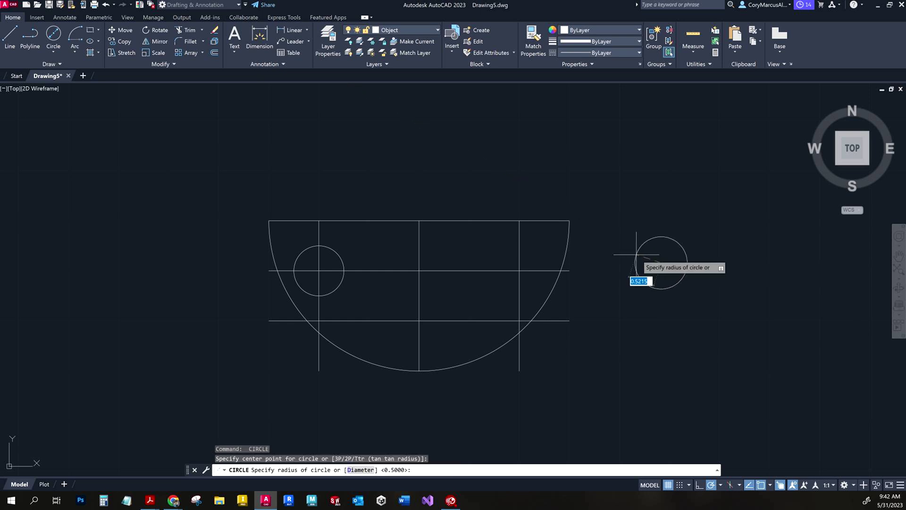
{"action": "type", "text": "1"}
{"action": "key", "text": "Return"}
{"action": "key", "text": "Escape"}
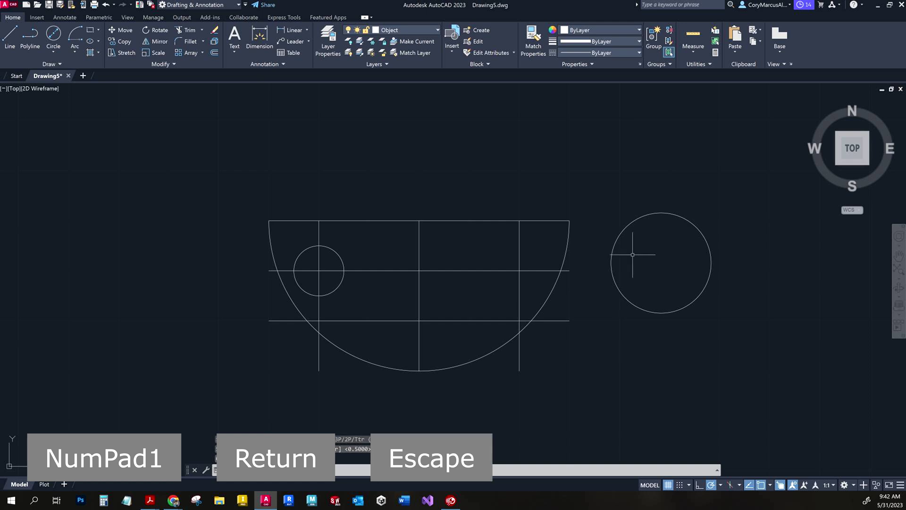
{"action": "left_click", "coordinate": [682, 291]}
{"action": "left_click", "coordinate": [728, 325]}
{"action": "key", "text": "Delete"}
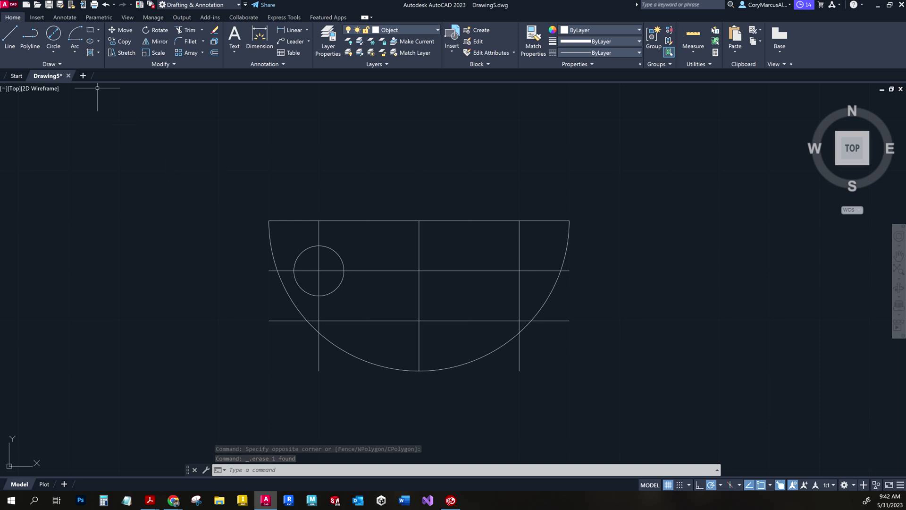
- Draw a circle of diameter 1 centered where the right vertical line crosses the upper offset line
{"action": "left_click", "coordinate": [59, 35]}
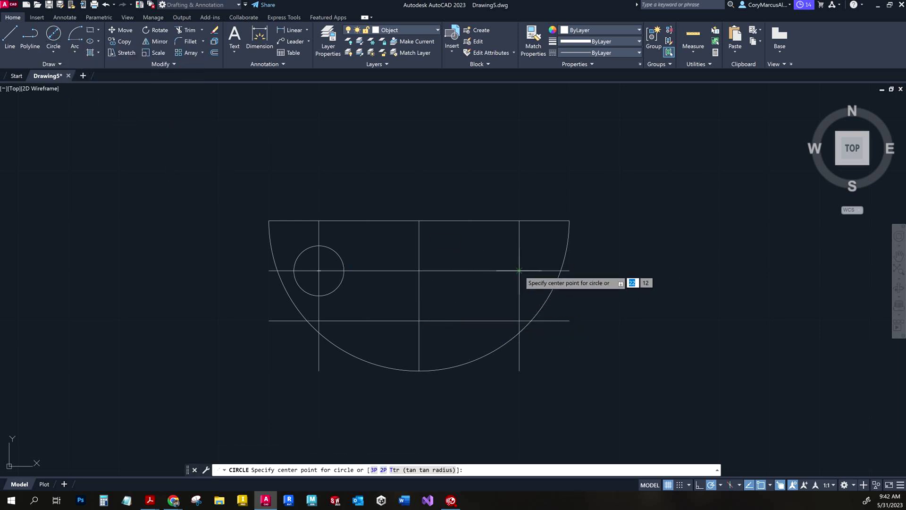
{"action": "left_click", "coordinate": [518, 270]}
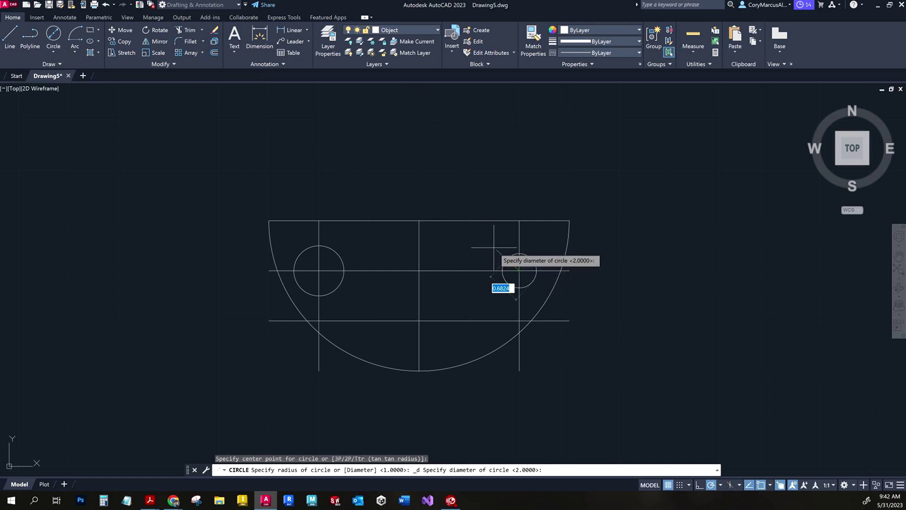
{"action": "type", "text": "1"}
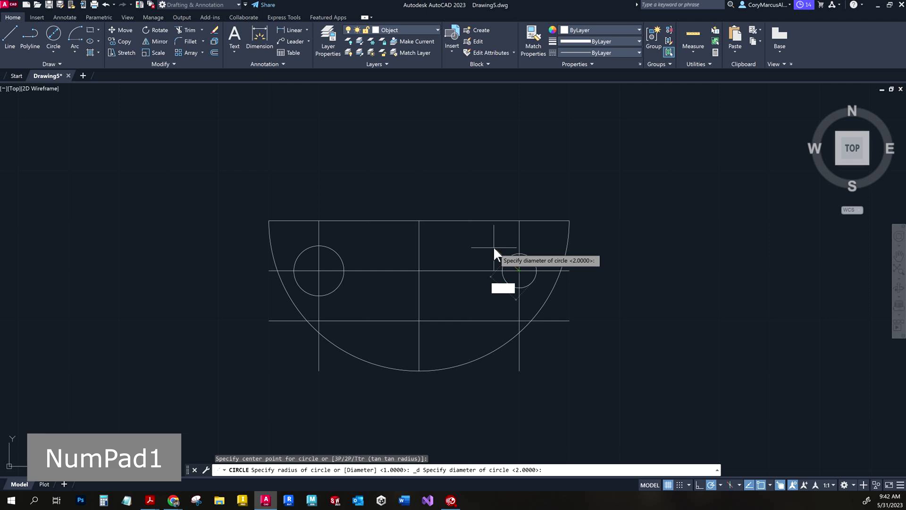
{"action": "key", "text": "Return"}
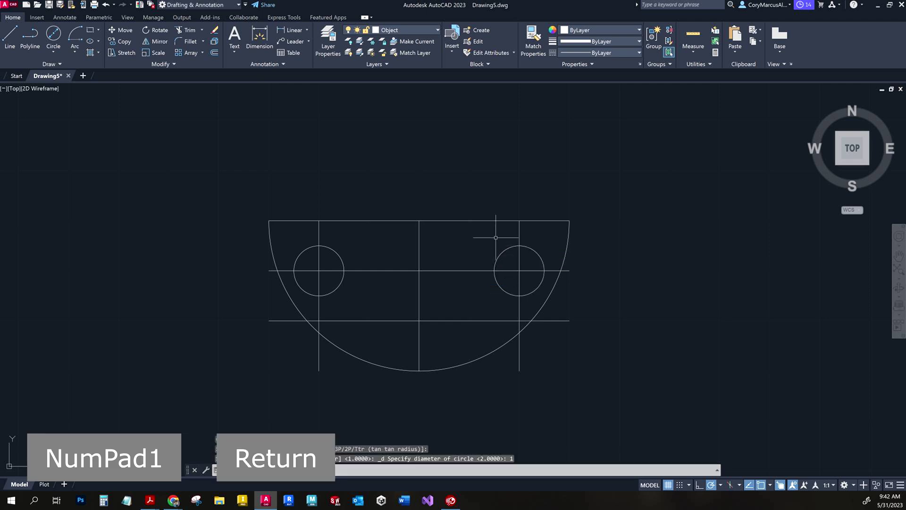
- Draw a circle of diameter .75 centered where the vertical center line crosses the lower offset line
{"action": "left_click", "coordinate": [53, 33]}
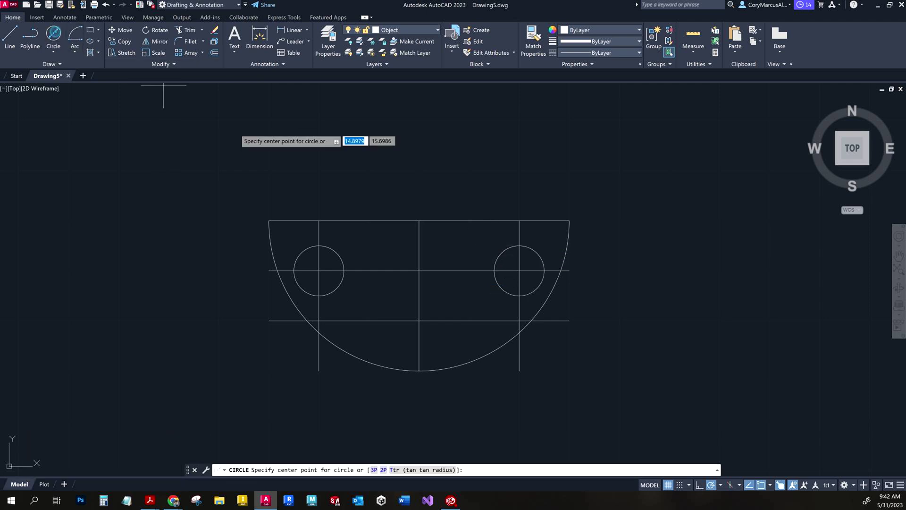
{"action": "left_click", "coordinate": [419, 320]}
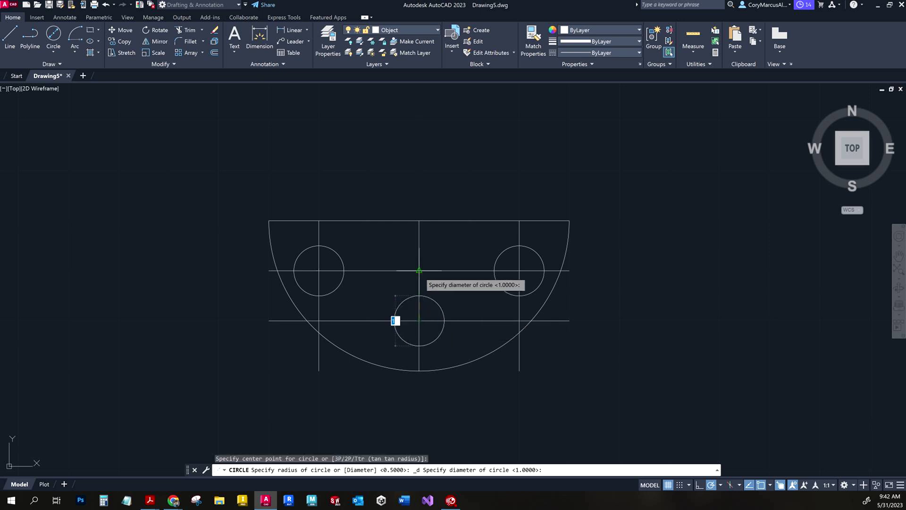
{"action": "type", "text": ".5"}
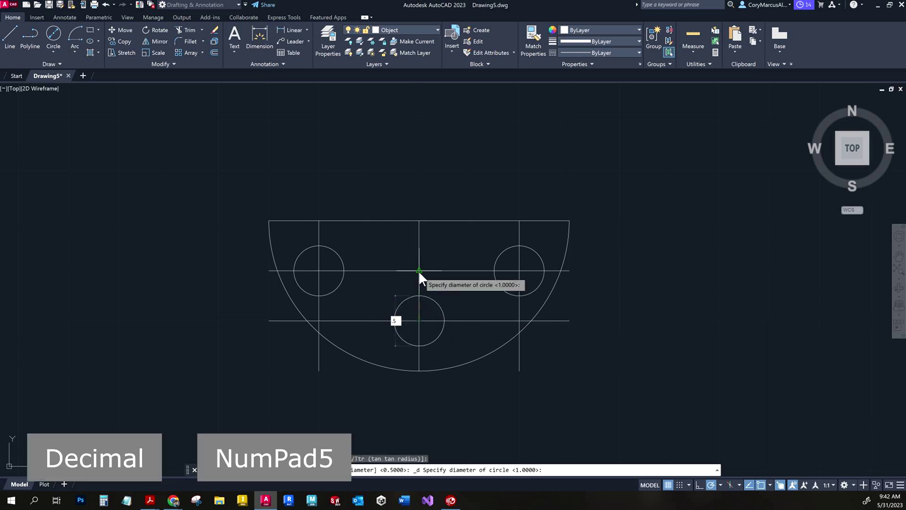
{"action": "key", "text": "BackSpace"}
{"action": "type", "text": "75"}
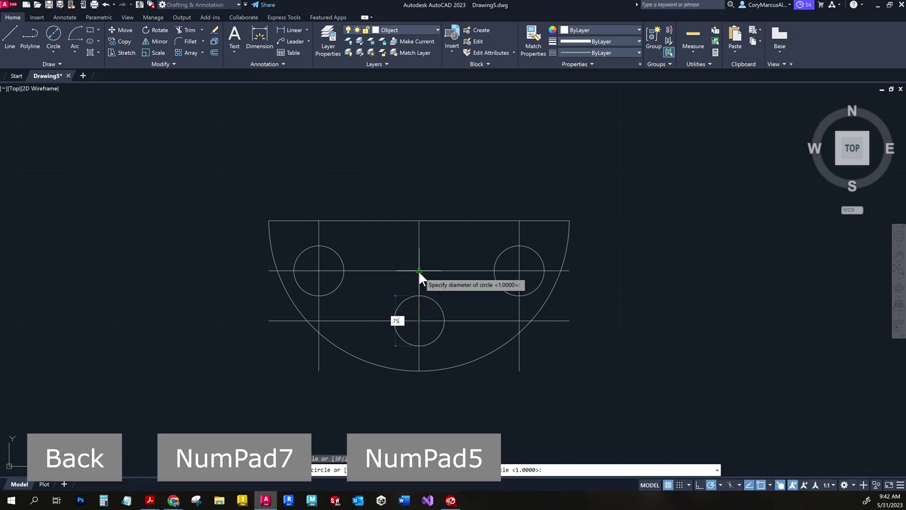
{"action": "key", "text": "Return"}
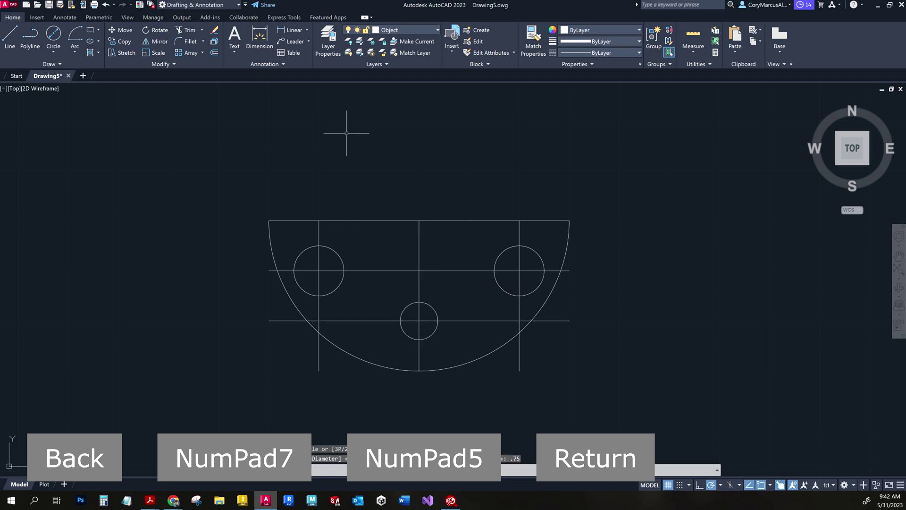
- Draw a circle of diameter .5 centered where the vertical center line crosses the upper offset line
{"action": "left_click", "coordinate": [54, 36]}
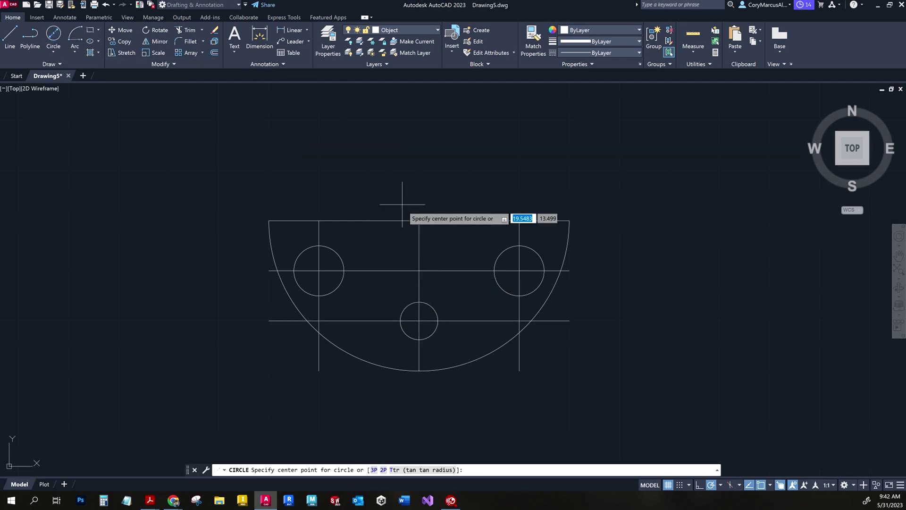
{"action": "left_click", "coordinate": [419, 271]}
{"action": "type", "text": ".5"}
{"action": "key", "text": "Return"}
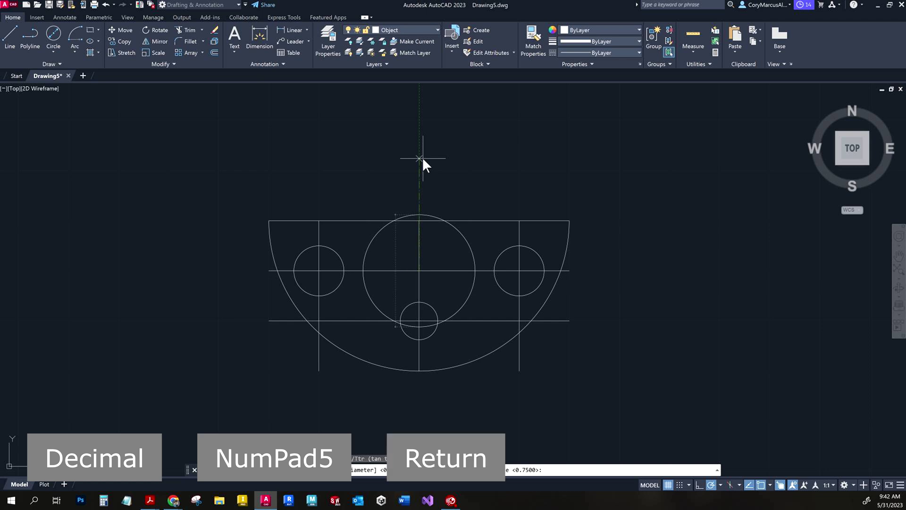
{"action": "key", "text": "Escape"}
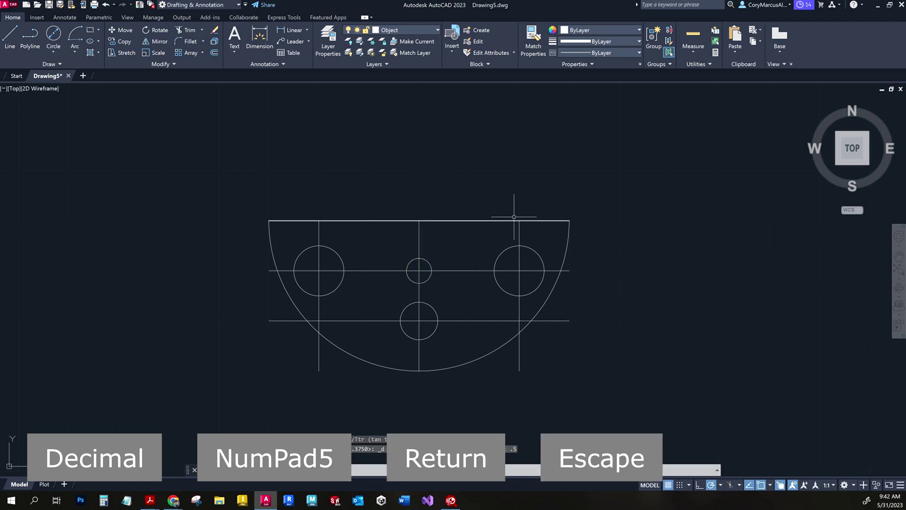
- Erase the three vertical and two horizontal construction lines from the half-circle plate
{"action": "left_click", "coordinate": [528, 231]}
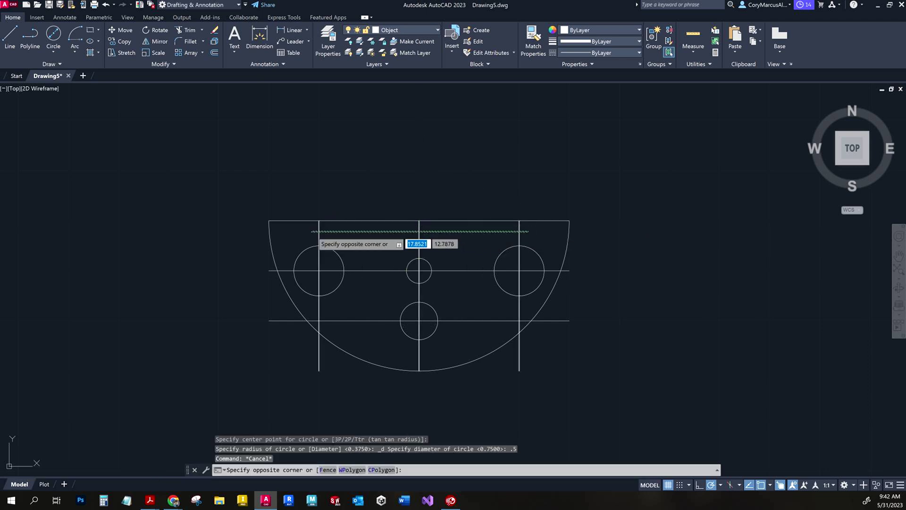
{"action": "left_click", "coordinate": [316, 228]}
{"action": "left_click", "coordinate": [460, 285]}
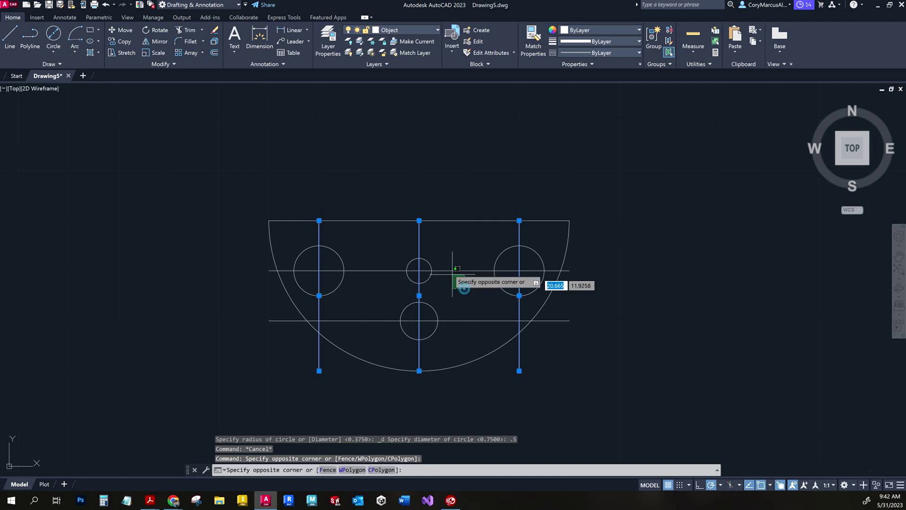
{"action": "left_click", "coordinate": [445, 256]}
{"action": "left_click", "coordinate": [458, 327]}
{"action": "left_click", "coordinate": [451, 306]}
{"action": "key", "text": "Delete"}
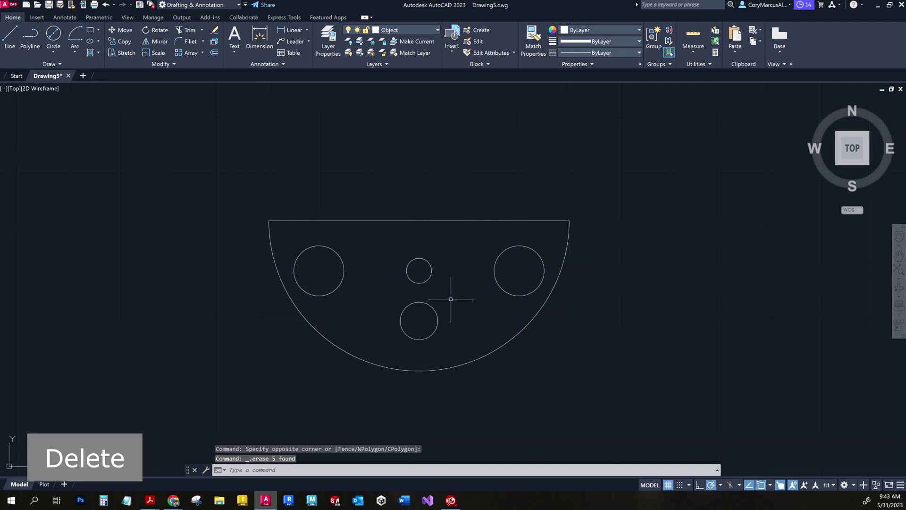
- Make the Center layer current and add center marks to all four circular holes
{"action": "left_click", "coordinate": [64, 16]}
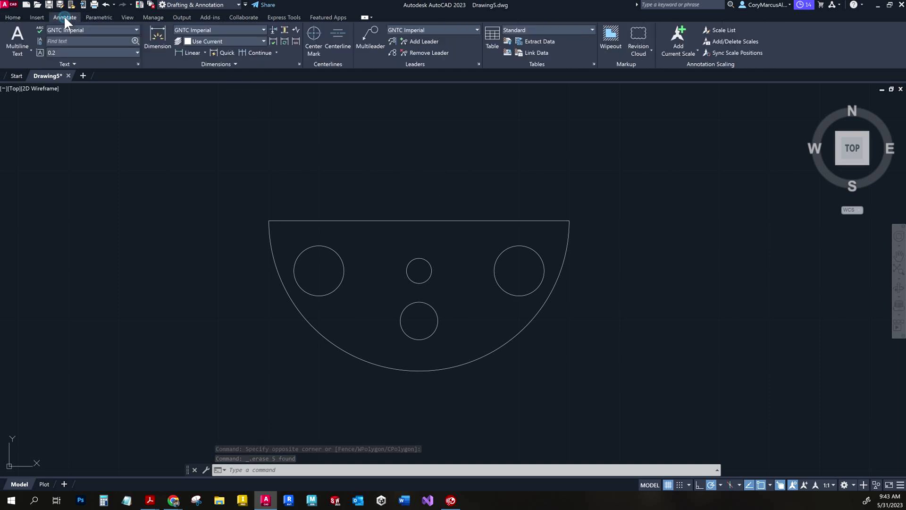
{"action": "left_click", "coordinate": [315, 39]}
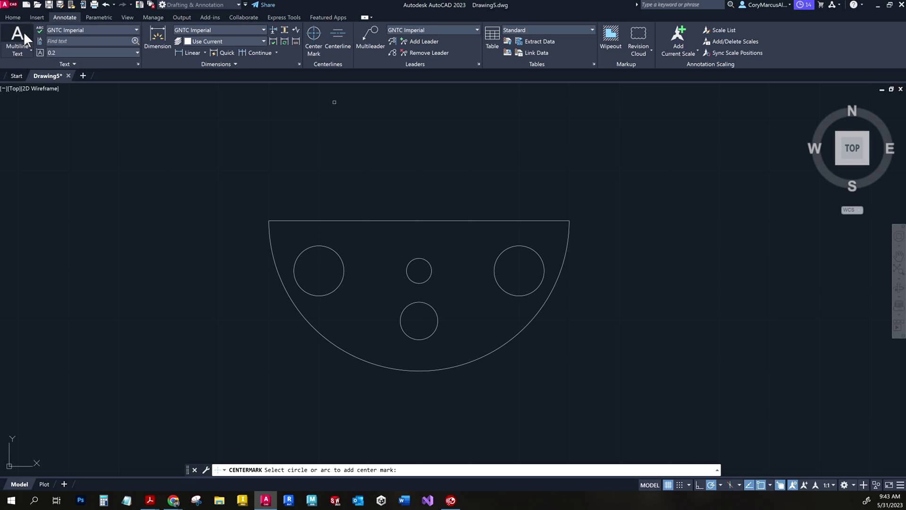
{"action": "left_click", "coordinate": [12, 15]}
{"action": "left_click", "coordinate": [415, 32]}
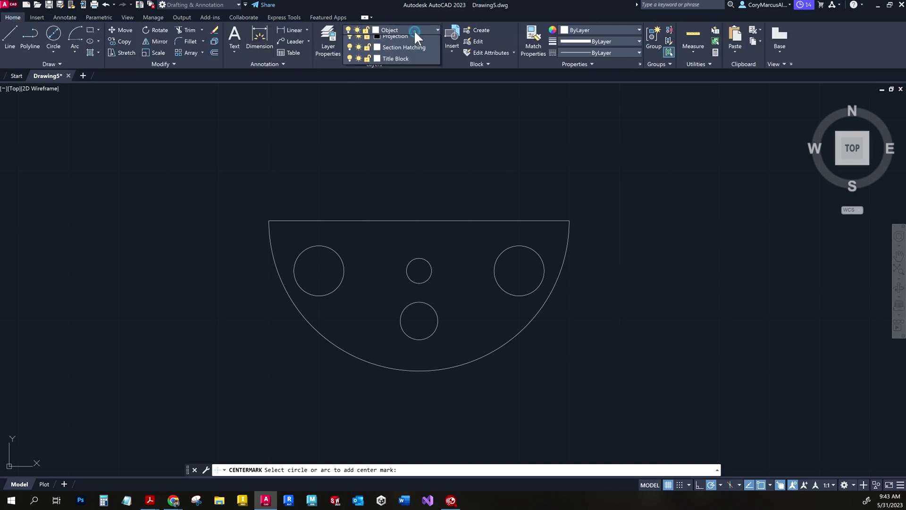
{"action": "left_click", "coordinate": [408, 50]}
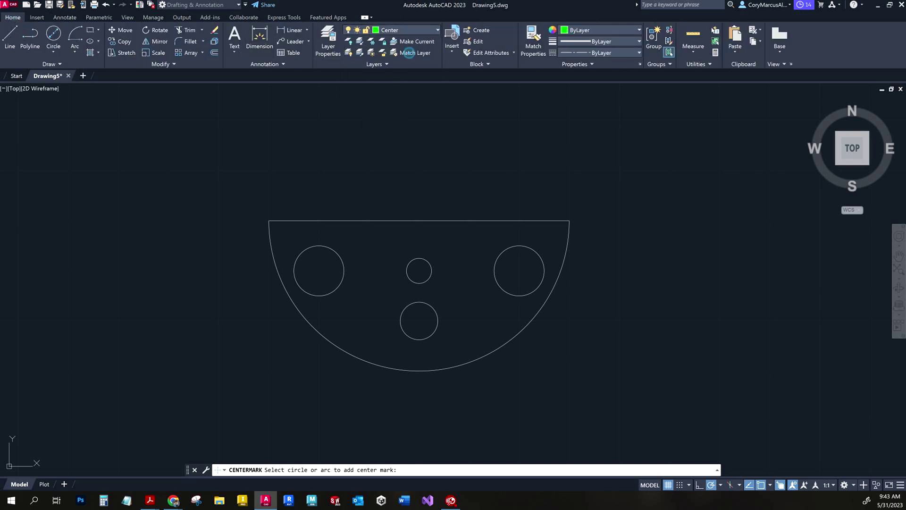
{"action": "left_click", "coordinate": [335, 253]}
{"action": "left_click", "coordinate": [420, 262]}
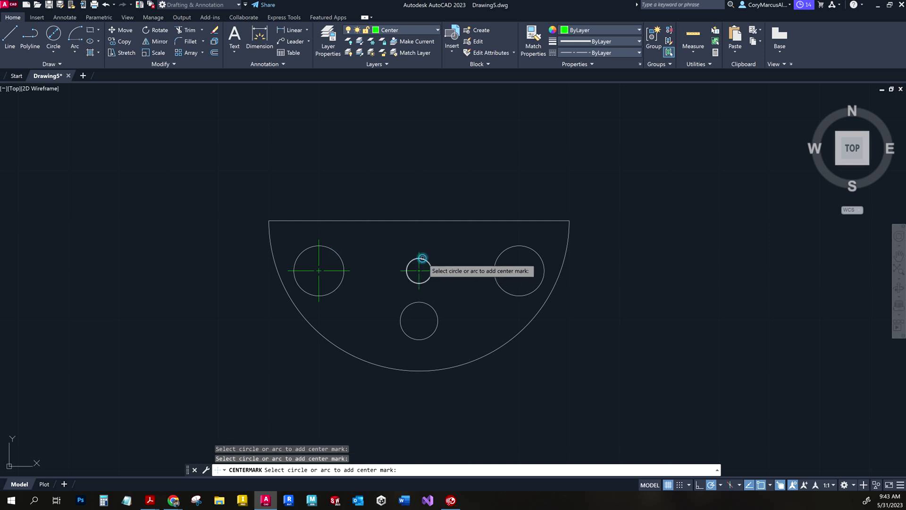
{"action": "left_click", "coordinate": [425, 302]}
{"action": "left_click", "coordinate": [509, 292]}
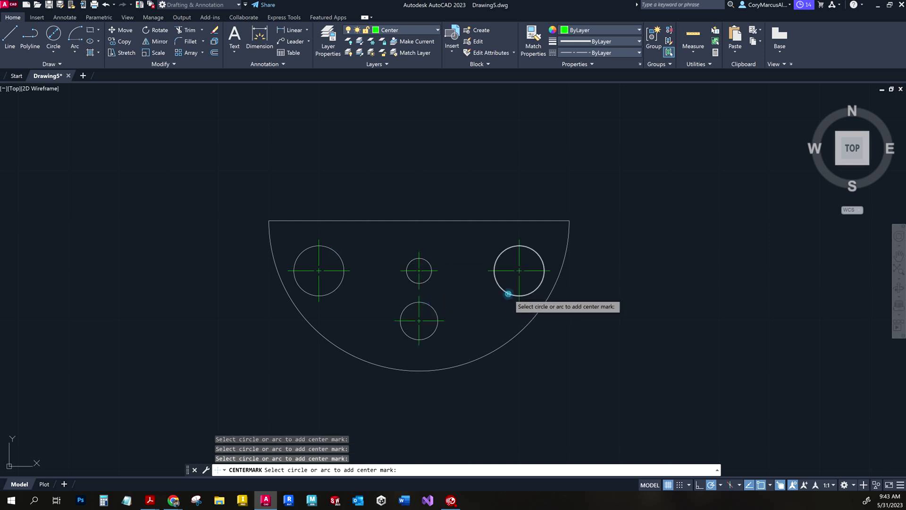
{"action": "key", "text": "Escape"}
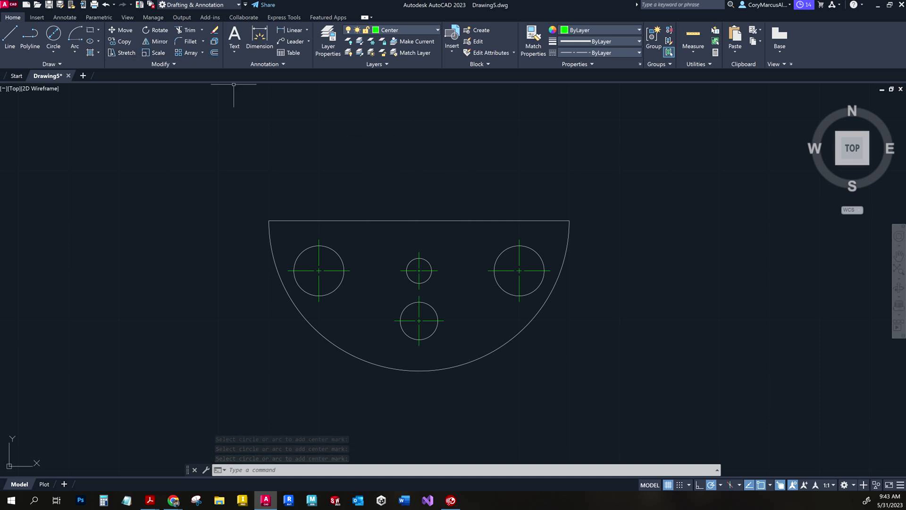
- Create a new drawing from the first template in the GNTC Templates folder
{"action": "key", "text": "alt+Tab"}
{"action": "left_click", "coordinate": [27, 6]}
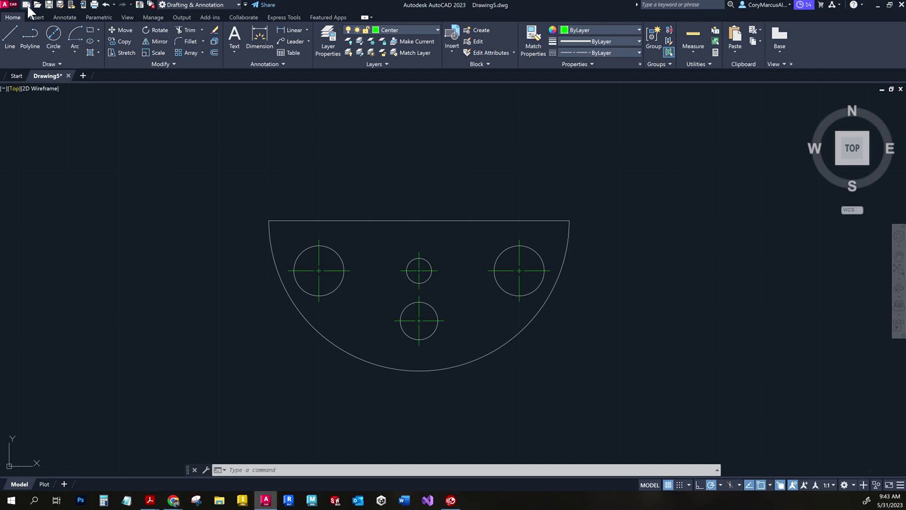
{"action": "left_click", "coordinate": [27, 4]}
{"action": "double_click", "coordinate": [302, 147]}
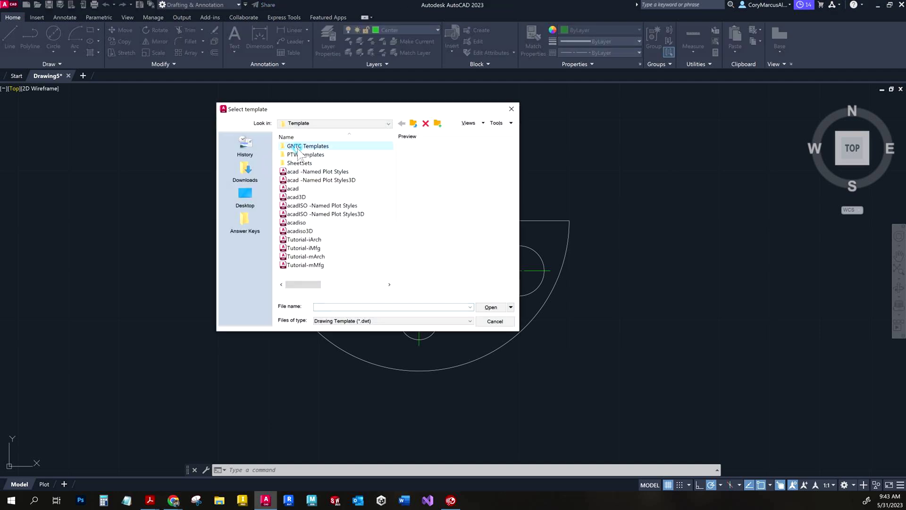
{"action": "double_click", "coordinate": [314, 147]}
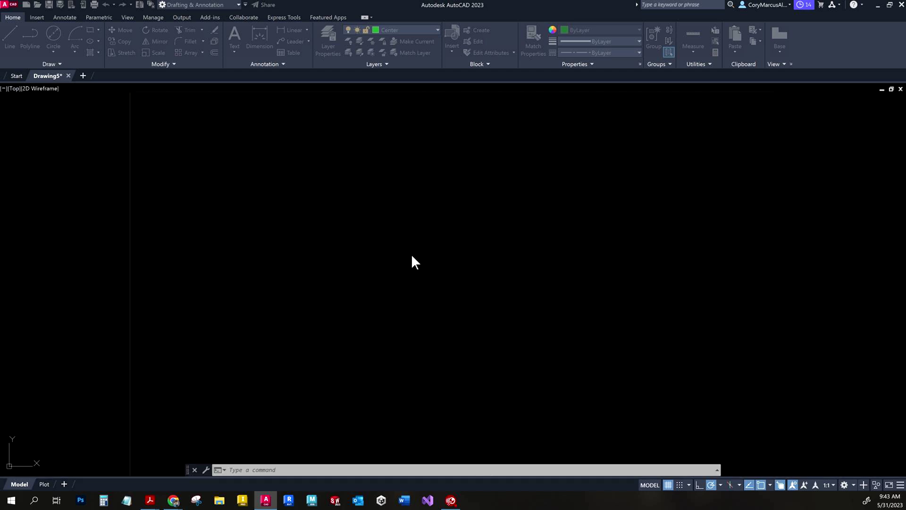
- Switch to the e-textbook in the browser and examine the dimensions of exercise P4-5 on page B116
{"action": "key", "text": "alt+Tab"}
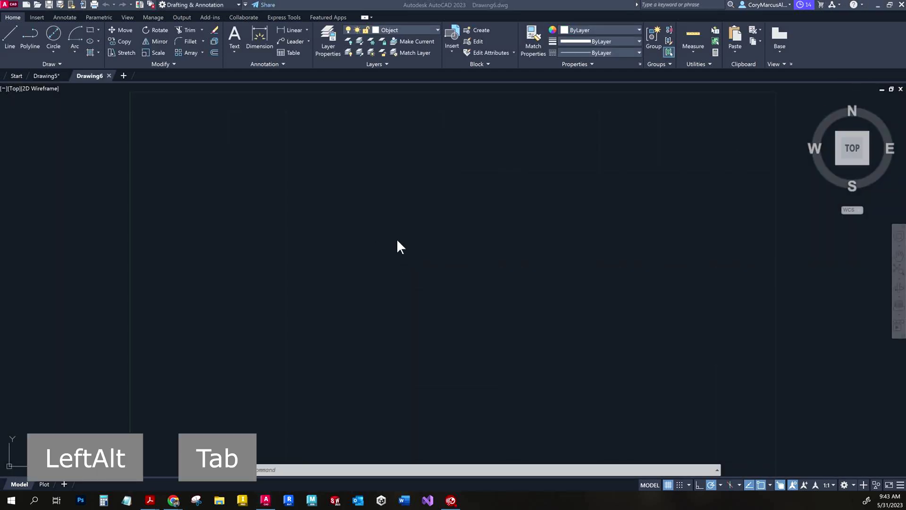
{"action": "key", "text": "alt+Tab"}
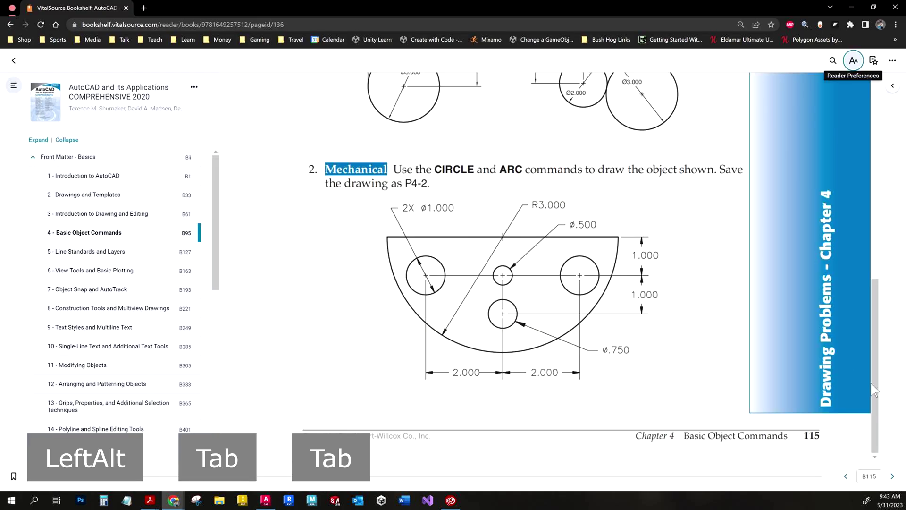
{"action": "left_click", "coordinate": [893, 477]}
{"action": "left_click", "coordinate": [892, 477]}
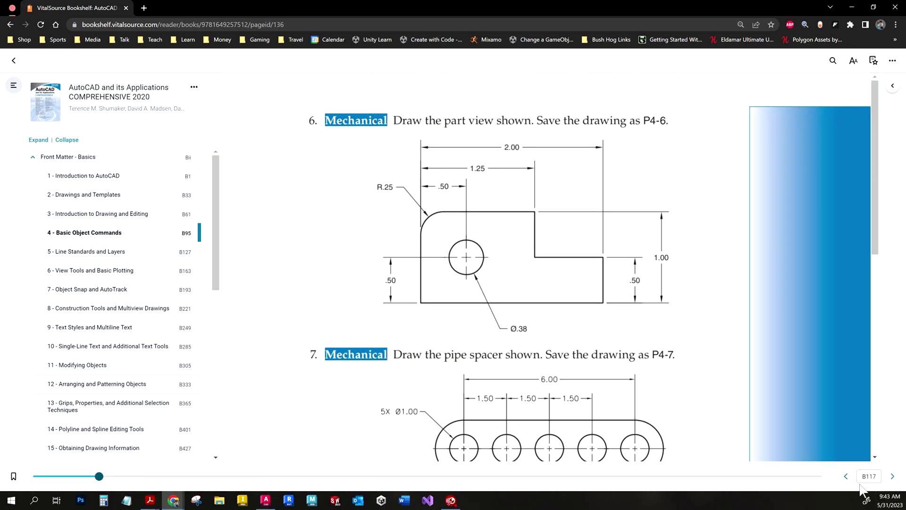
{"action": "left_click", "coordinate": [845, 476]}
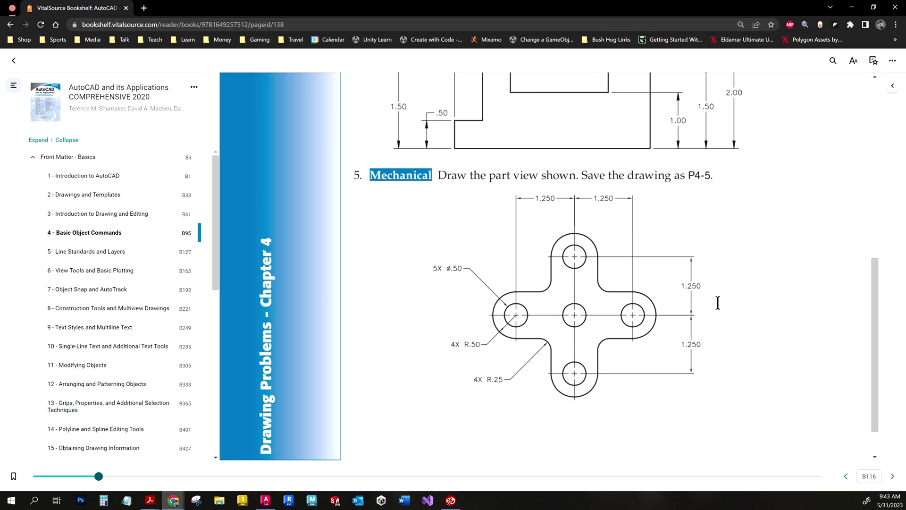
{"action": "scroll", "coordinate": [714, 302], "scroll_direction": "up", "scroll_amount": 1}
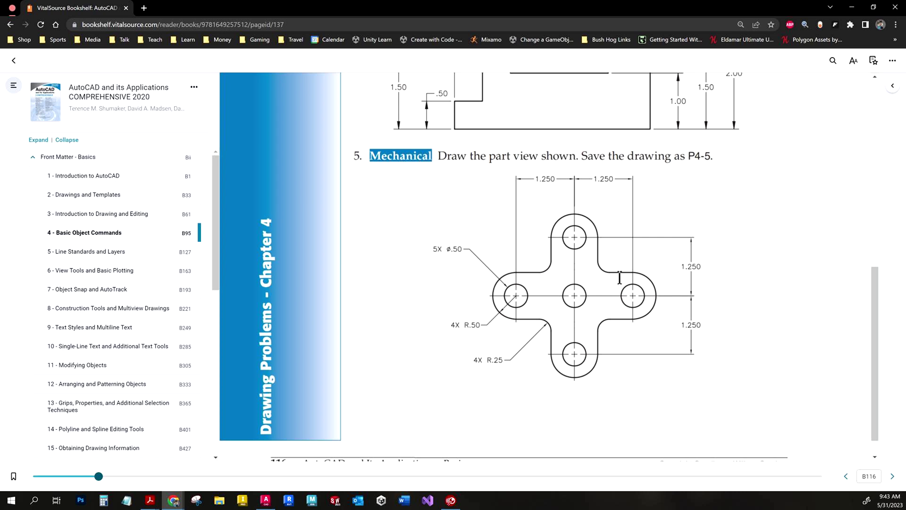
{"action": "key", "text": "alt+Tab"}
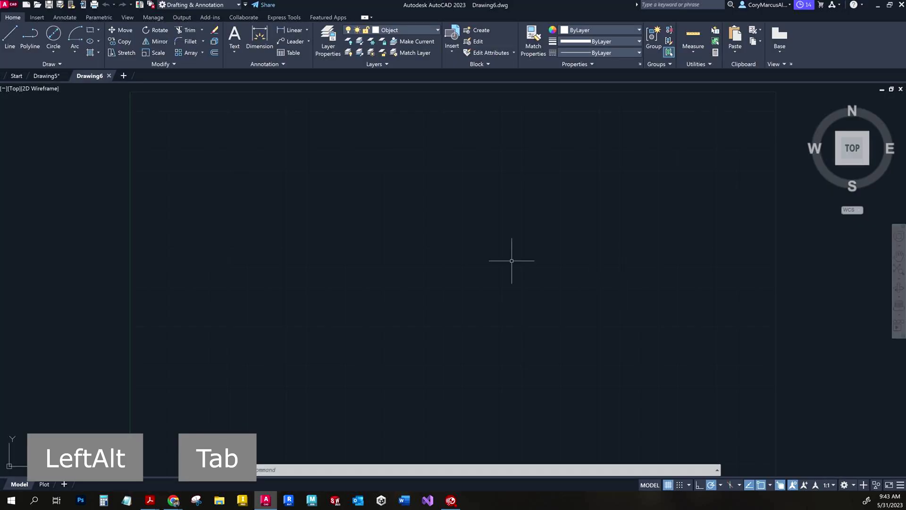
- Start a line at a grid-snapped point near the middle of the new AutoCAD drawing, with Snap turned off and Ortho on for its direction
{"action": "left_click", "coordinate": [19, 29]}
{"action": "key", "text": "alt+Tab"}
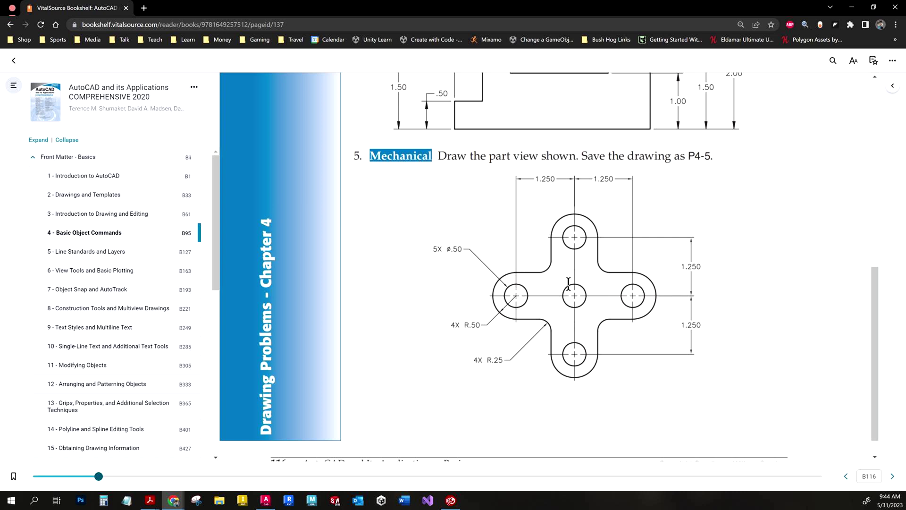
{"action": "key", "text": "alt+Tab"}
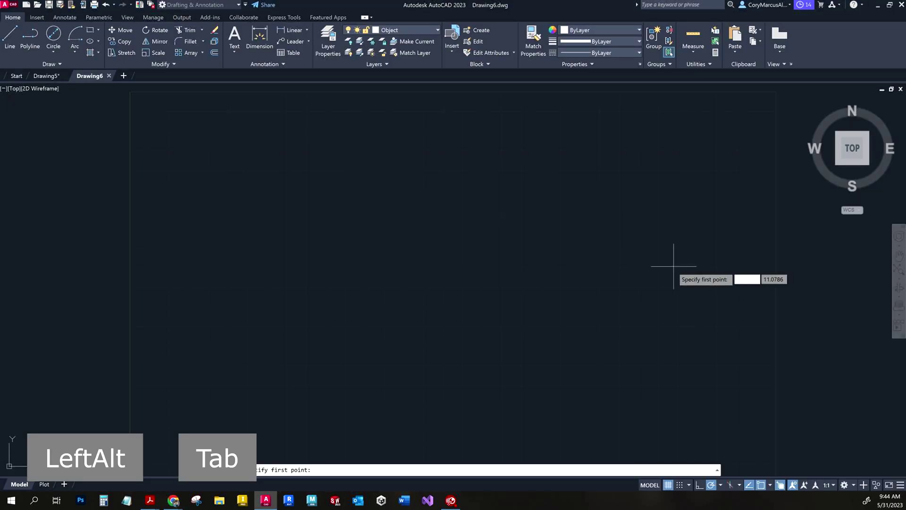
{"action": "scroll", "coordinate": [414, 255], "scroll_direction": "down", "scroll_amount": 2}
{"action": "left_click", "coordinate": [680, 485]}
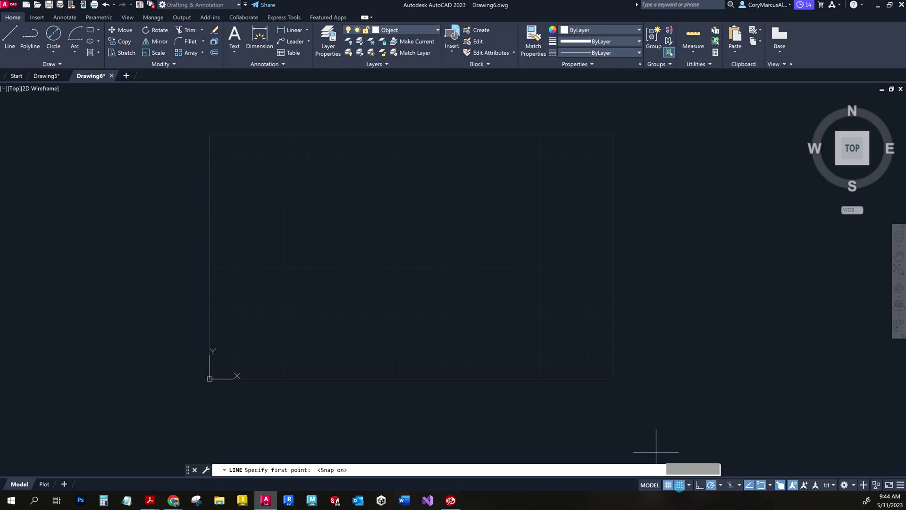
{"action": "left_click", "coordinate": [368, 244]}
{"action": "left_click", "coordinate": [700, 483]}
{"action": "scroll", "coordinate": [512, 307], "scroll_direction": "down", "scroll_amount": 3}
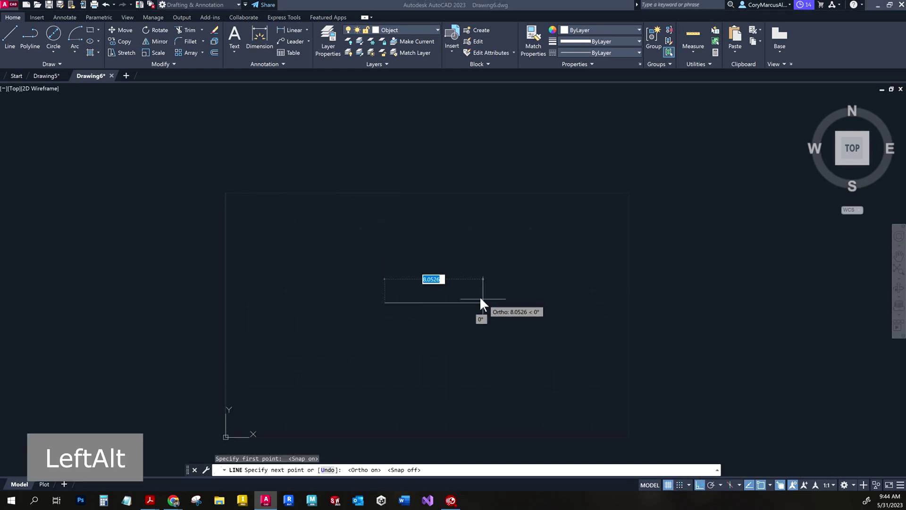
- Check the 1.250 hole spacings in the textbook and finish the horizontal line to the right with a length of 2.5
{"action": "key", "text": "alt+Tab"}
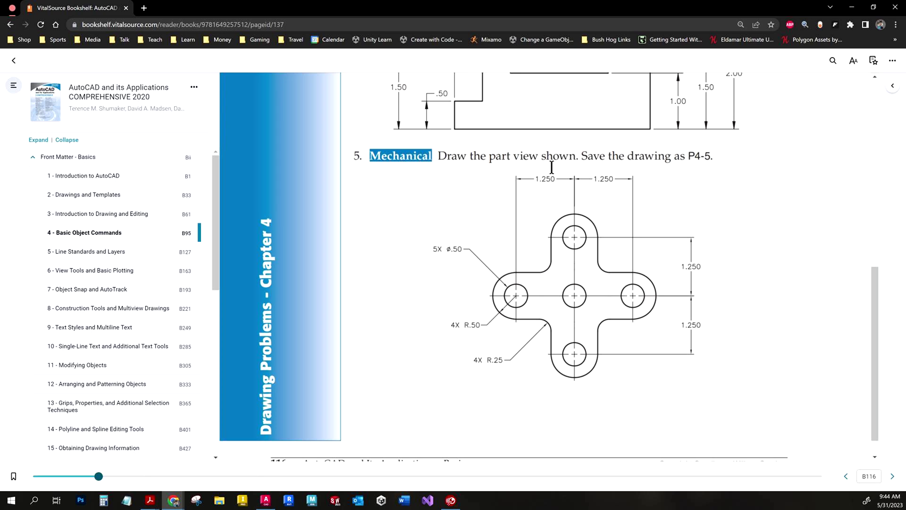
{"action": "key", "text": "alt+Tab"}
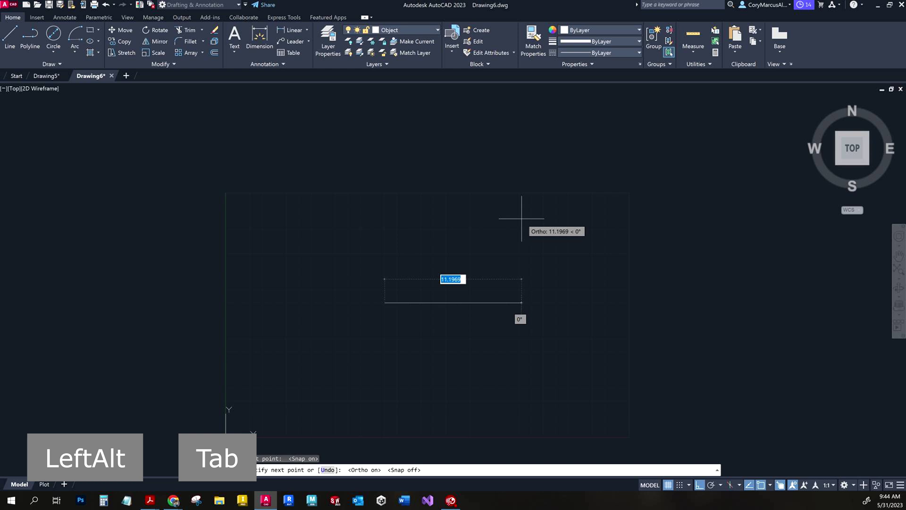
{"action": "type", "text": "2.5"}
{"action": "key", "text": "Return"}
{"action": "scroll", "coordinate": [420, 282], "scroll_direction": "up", "scroll_amount": 2}
{"action": "scroll", "coordinate": [408, 284], "scroll_direction": "up", "scroll_amount": 2}
{"action": "key", "text": "Escape"}
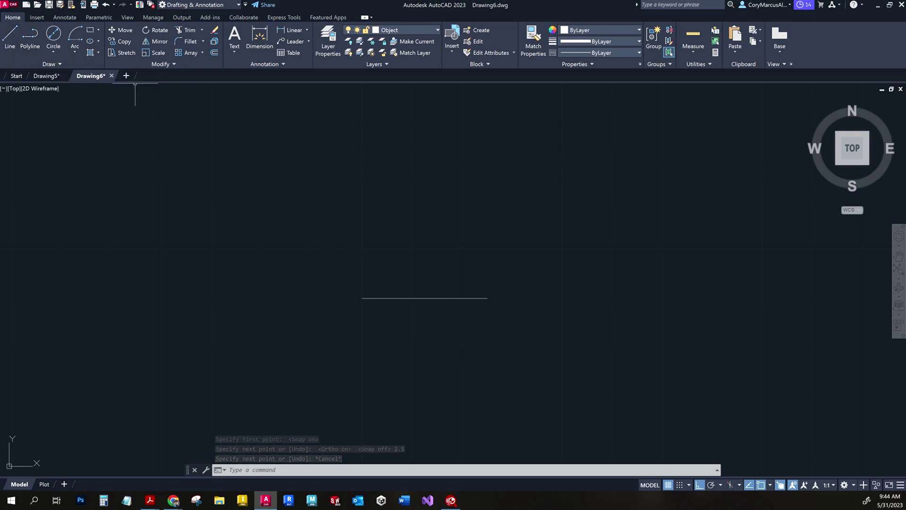
- Draw a vertical line 1.25 long upward from the midpoint of the horizontal line
{"action": "left_click", "coordinate": [14, 40]}
{"action": "left_click", "coordinate": [424, 297]}
{"action": "type", "text": "1.25"}
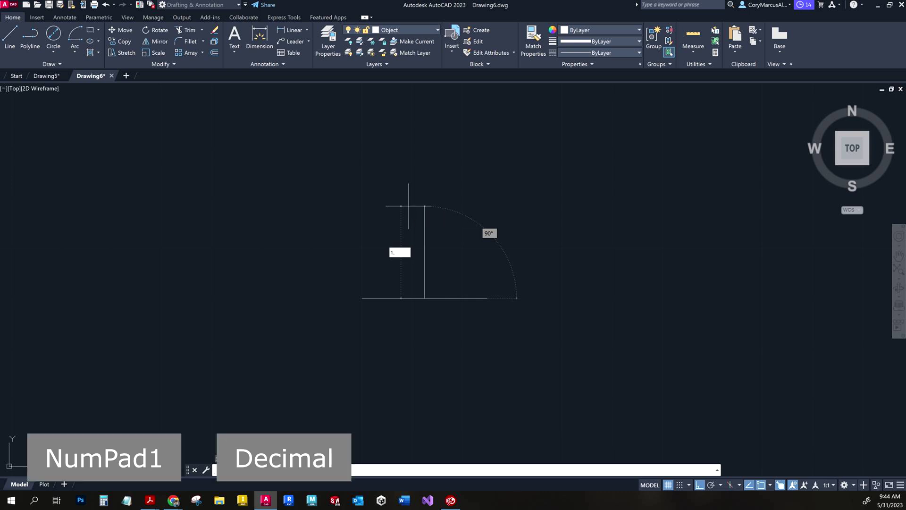
{"action": "key", "text": "Return"}
{"action": "key", "text": "Escape"}
- Stretch the vertical line's lower endpoint 1.25 downward by its grip and undo the stretch
{"action": "left_click", "coordinate": [427, 263]}
{"action": "left_click", "coordinate": [410, 264]}
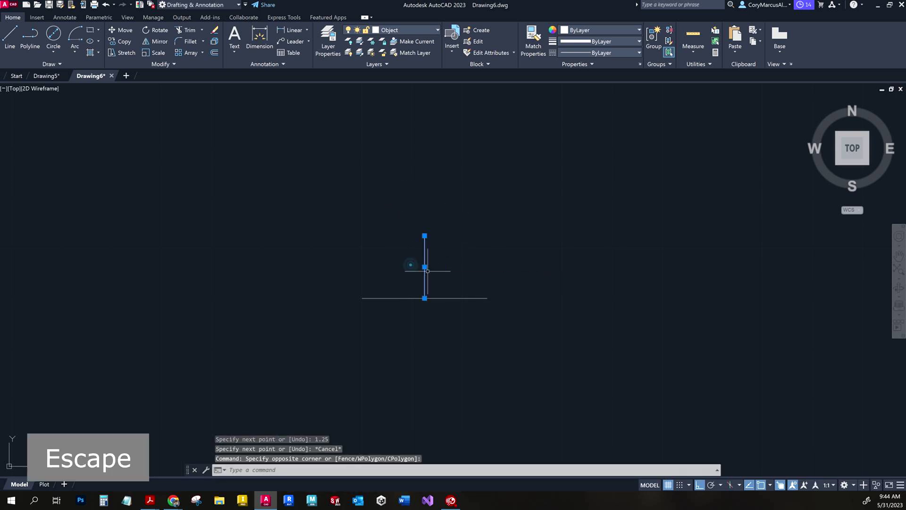
{"action": "left_click", "coordinate": [424, 298]}
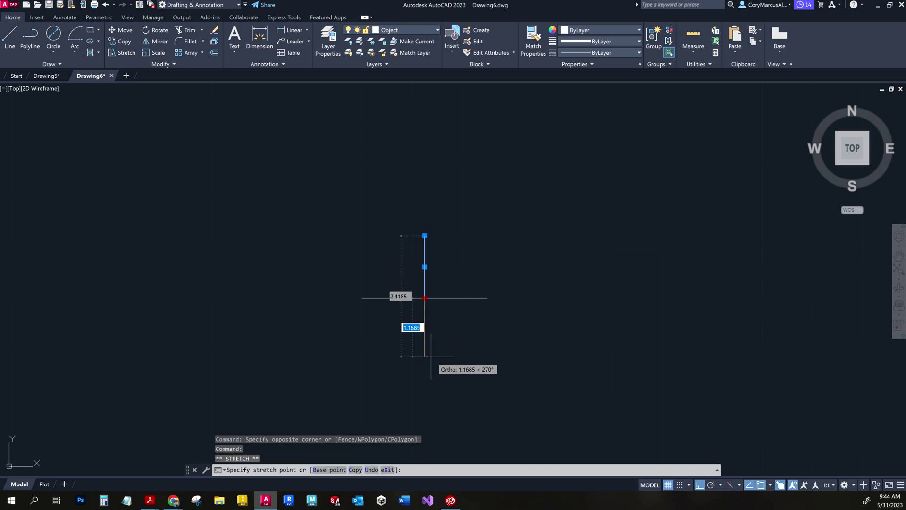
{"action": "type", "text": "1.25"}
{"action": "key", "text": "Return"}
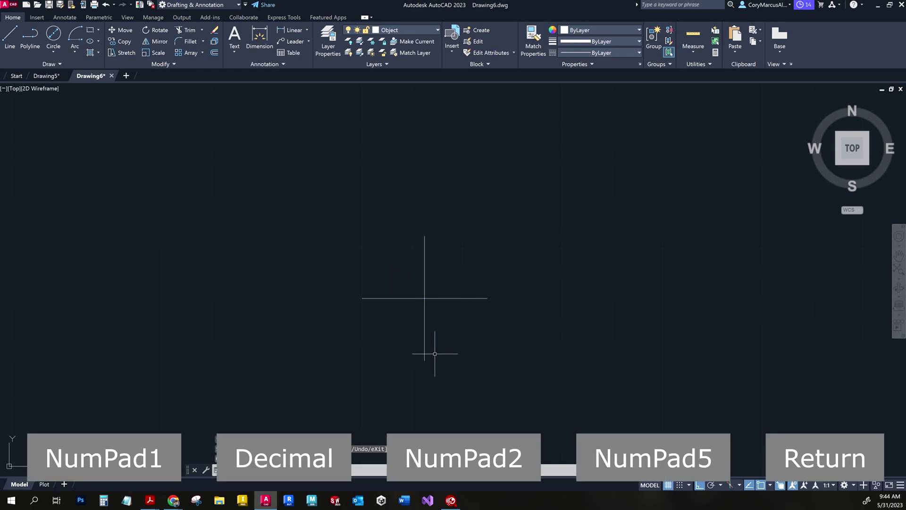
{"action": "key", "text": "Escape"}
{"action": "key", "text": "ctrl+z"}
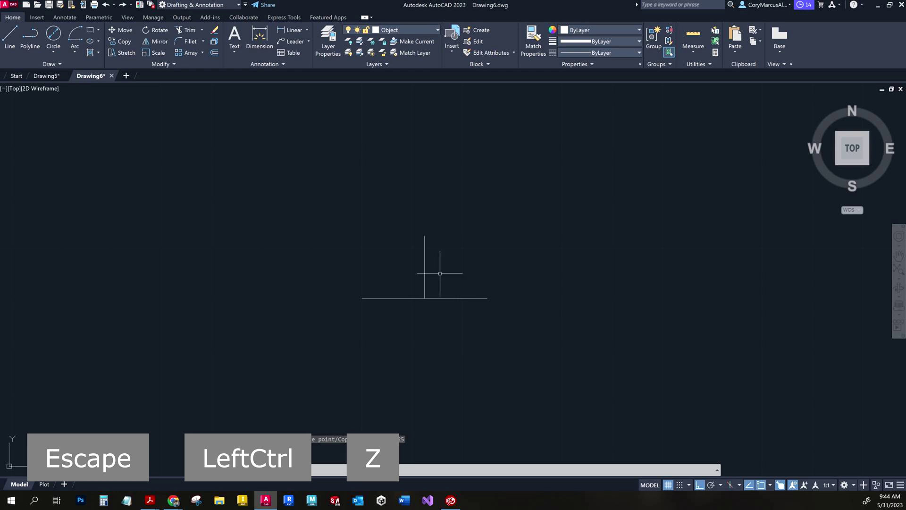
- Draw a second vertical line 1.25 long downward from the midpoint of the horizontal line
{"action": "left_click", "coordinate": [10, 37]}
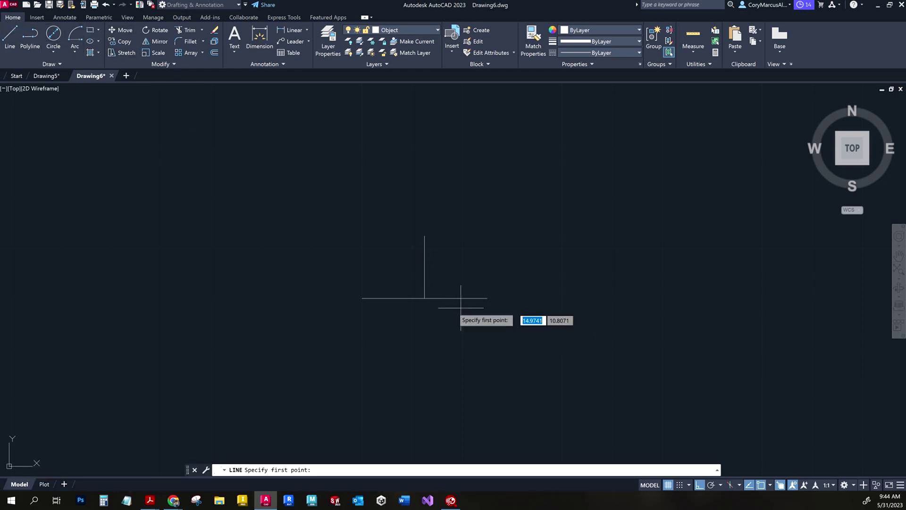
{"action": "left_click", "coordinate": [424, 297]}
{"action": "type", "text": "1.25"}
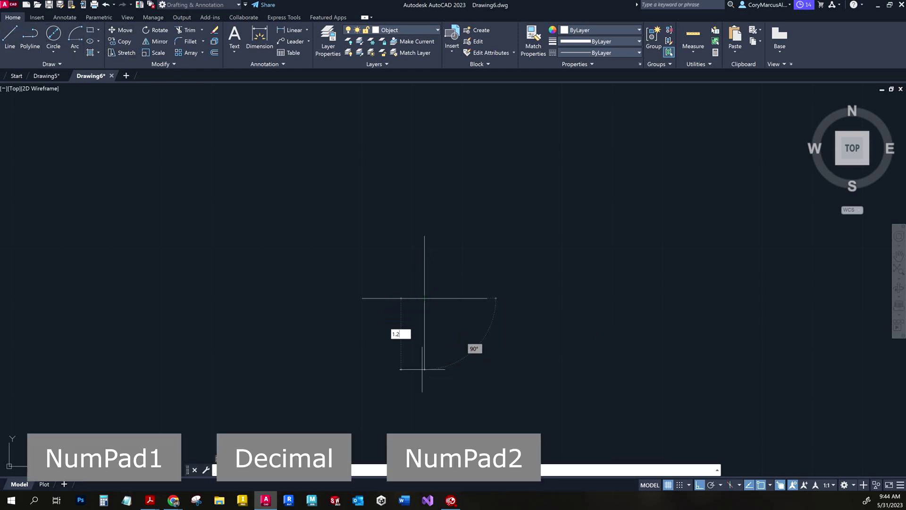
{"action": "key", "text": "Return"}
{"action": "key", "text": "Escape"}
- Erase the upper and lower vertical lines, keeping only the horizontal line
{"action": "left_click", "coordinate": [465, 256]}
{"action": "left_click", "coordinate": [395, 252]}
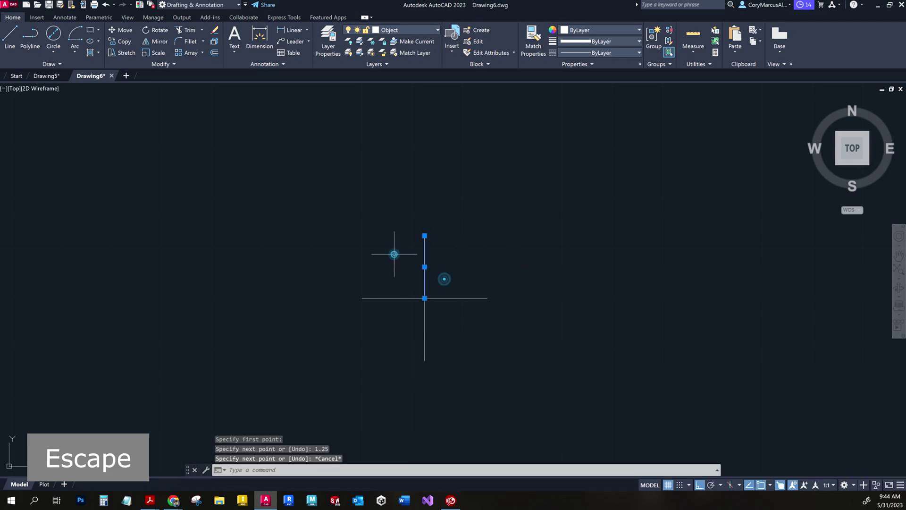
{"action": "key", "text": "Delete"}
{"action": "left_click", "coordinate": [495, 342]}
{"action": "left_click", "coordinate": [344, 321]}
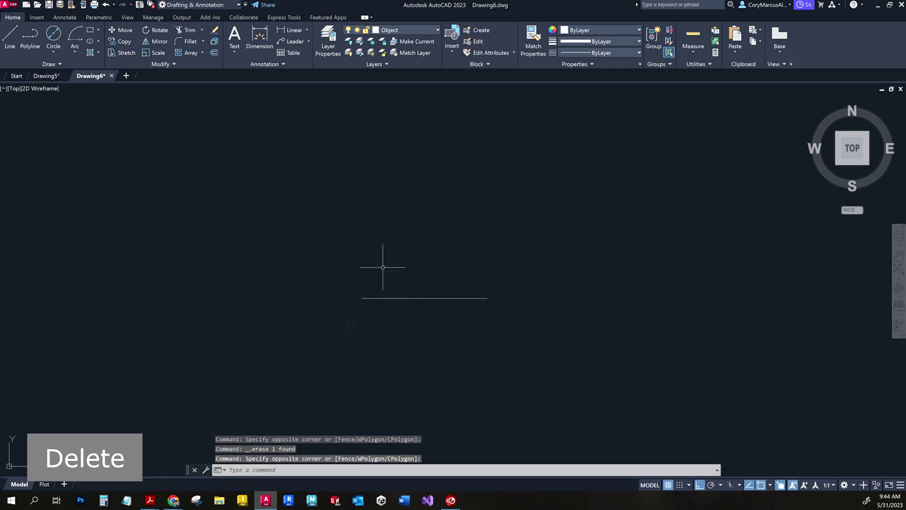
- Draw a vertical line 2.5 long downward in the empty space beside the horizontal line
{"action": "key", "text": "Delete"}
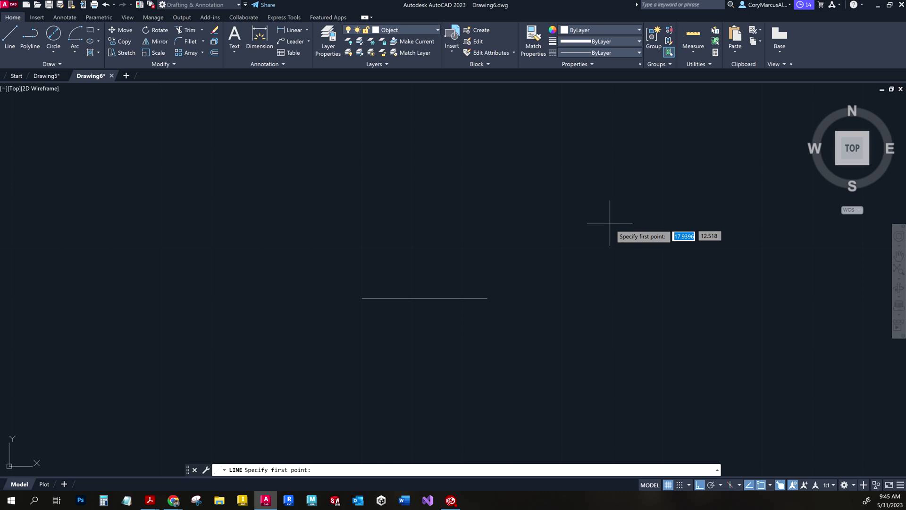
{"action": "left_click", "coordinate": [591, 204]}
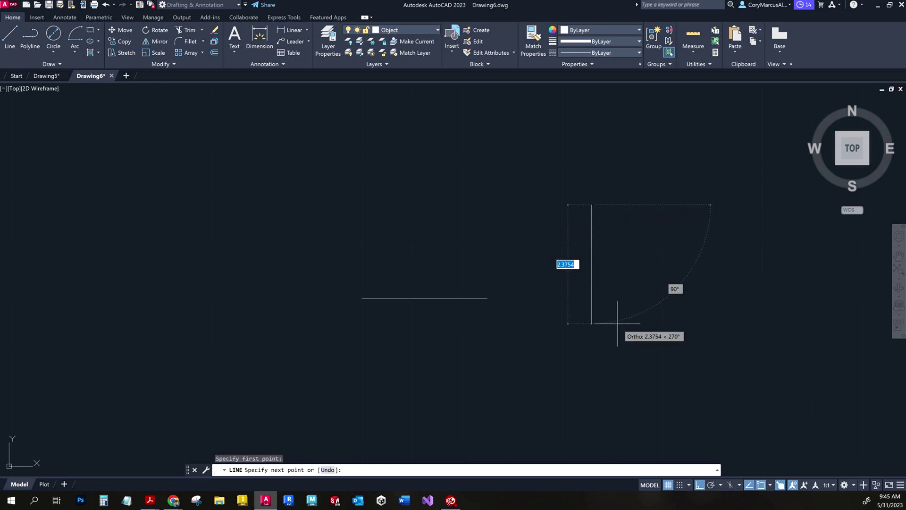
{"action": "type", "text": "1.25"}
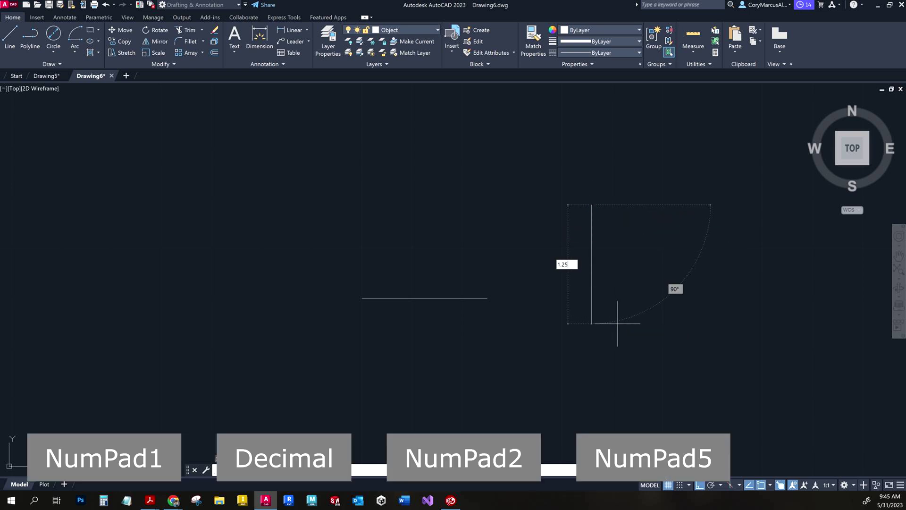
{"action": "key", "text": "Return"}
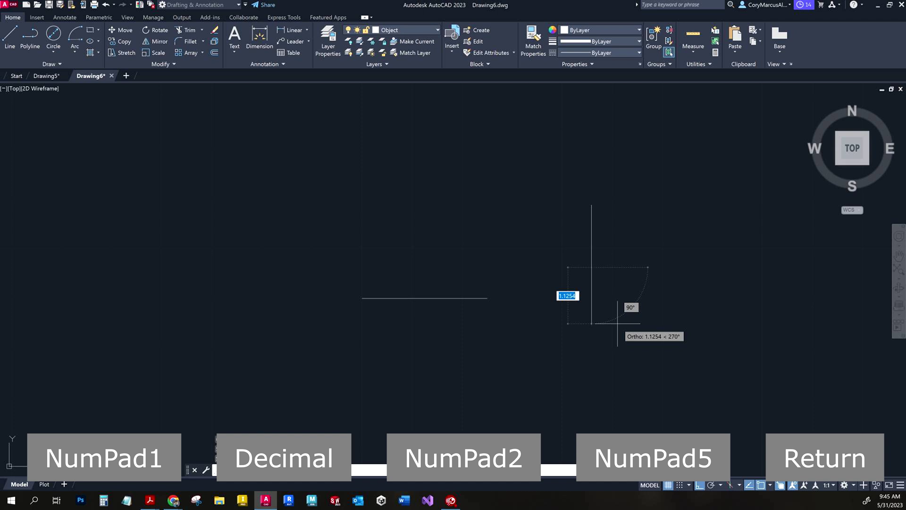
{"action": "key", "text": "ctrl+z"}
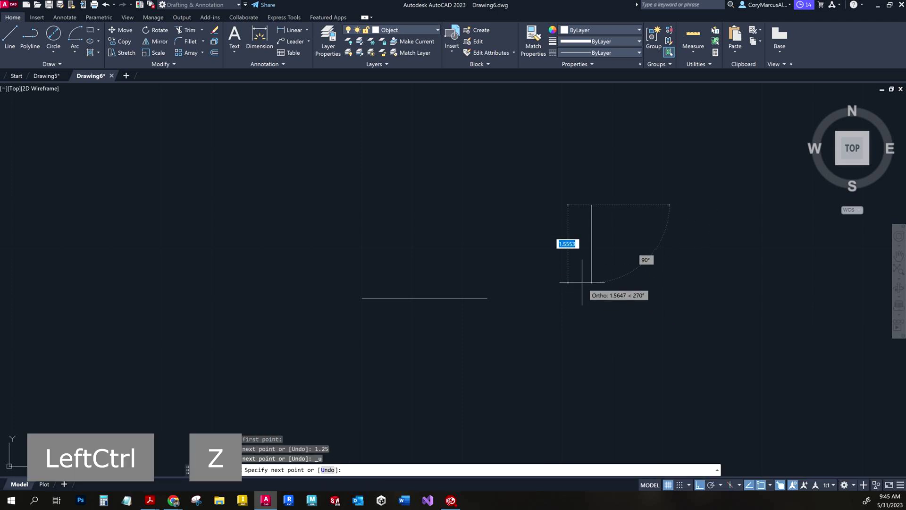
{"action": "type", "text": "20."}
{"action": "key", "text": "BackSpace"}
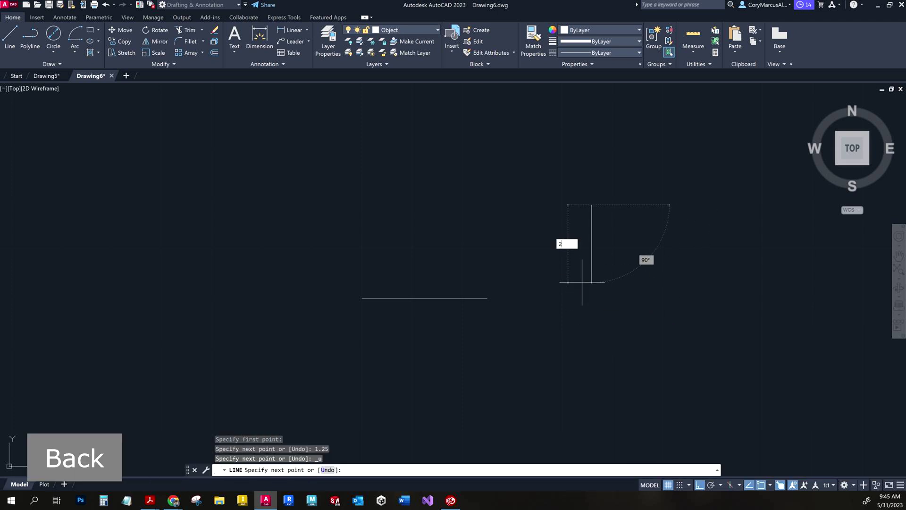
{"action": "key", "text": "BackSpace"}
{"action": "type", "text": ".5"}
{"action": "key", "text": "Return"}
{"action": "key", "text": "ctrl+c"}
{"action": "left_click", "coordinate": [613, 249]}
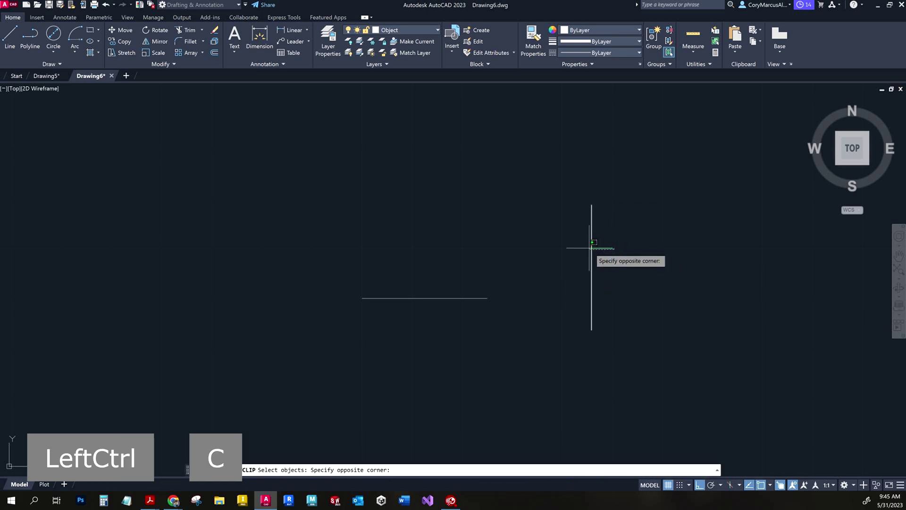
{"action": "key", "text": "Escape"}
{"action": "key", "text": "Escape"}
{"action": "key", "text": "Escape"}
- Move the vertical line by its midpoint grip onto the midpoint of the horizontal line to form a cross
{"action": "left_click", "coordinate": [598, 251]}
{"action": "left_click", "coordinate": [573, 247]}
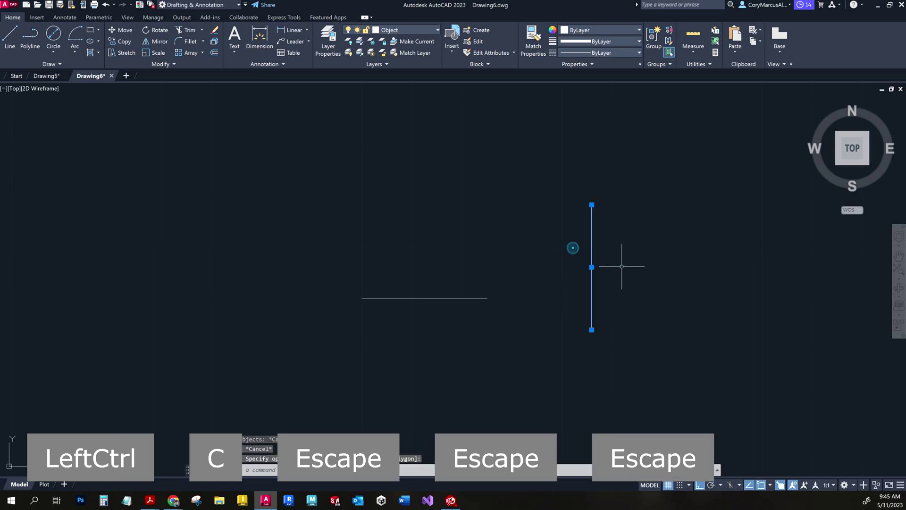
{"action": "left_click", "coordinate": [592, 267]}
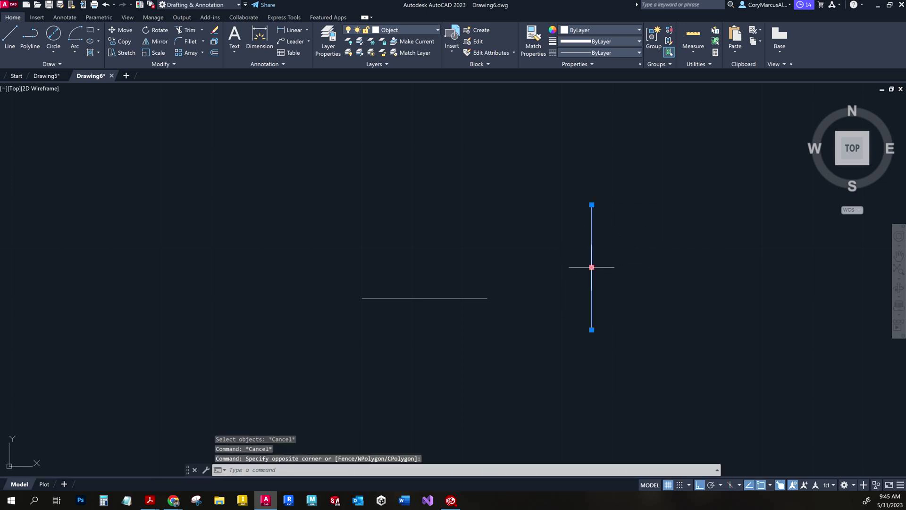
{"action": "left_click", "coordinate": [425, 297]}
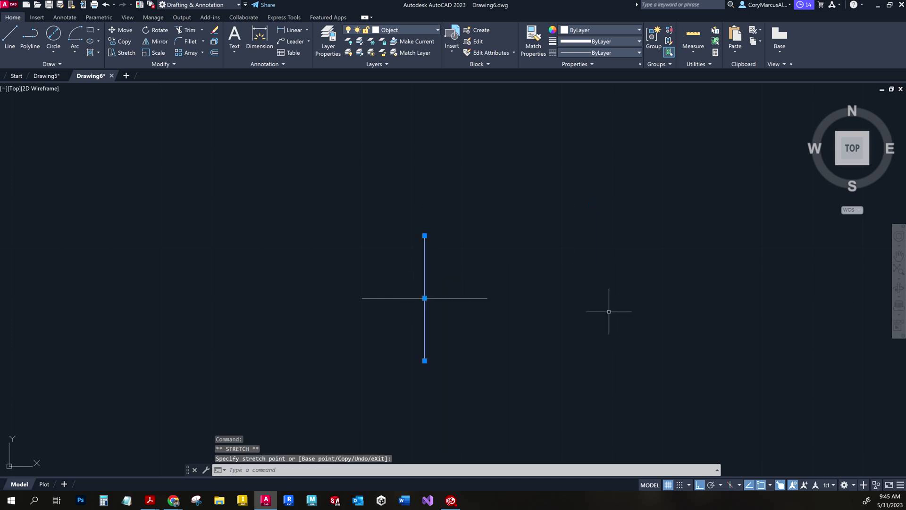
{"action": "key", "text": "Escape"}
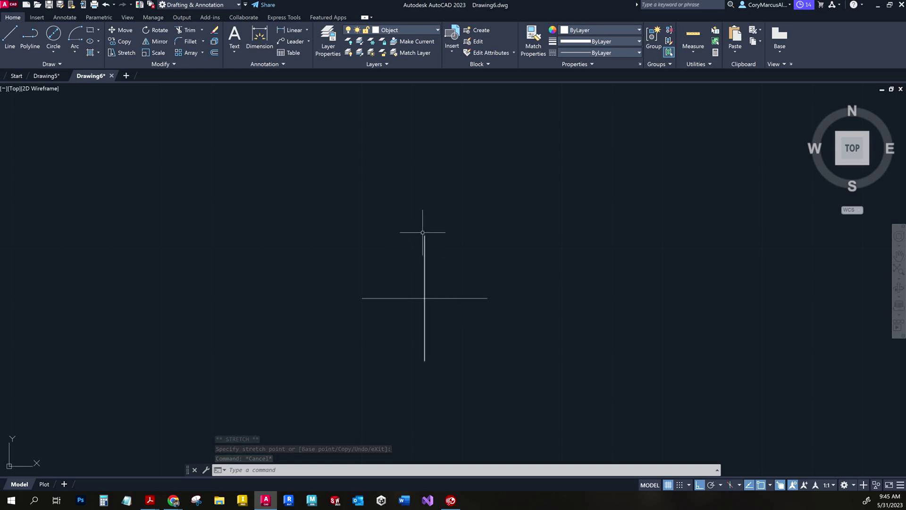
- Check the P4-5 textbook figure and draw a 0.5 diameter circle centered on the vertical line's upper endpoint
{"action": "key", "text": "alt+Tab"}
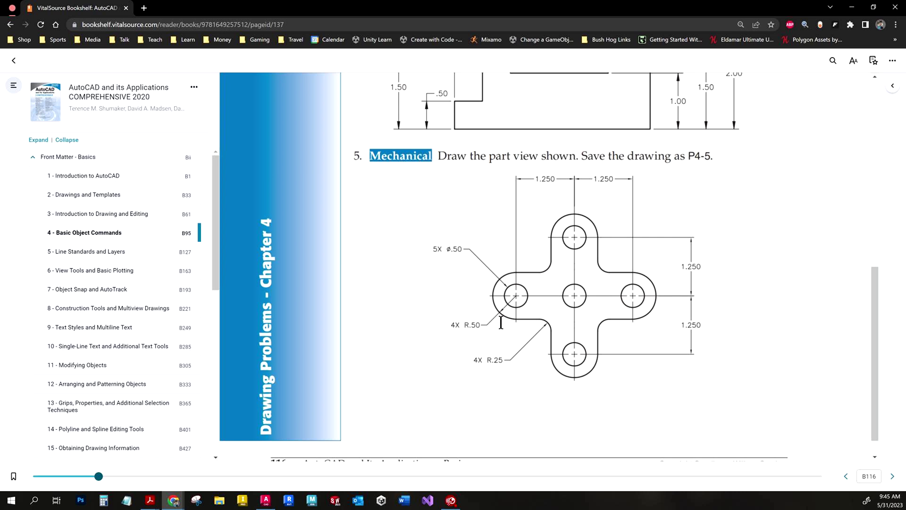
{"action": "key", "text": "alt+Tab"}
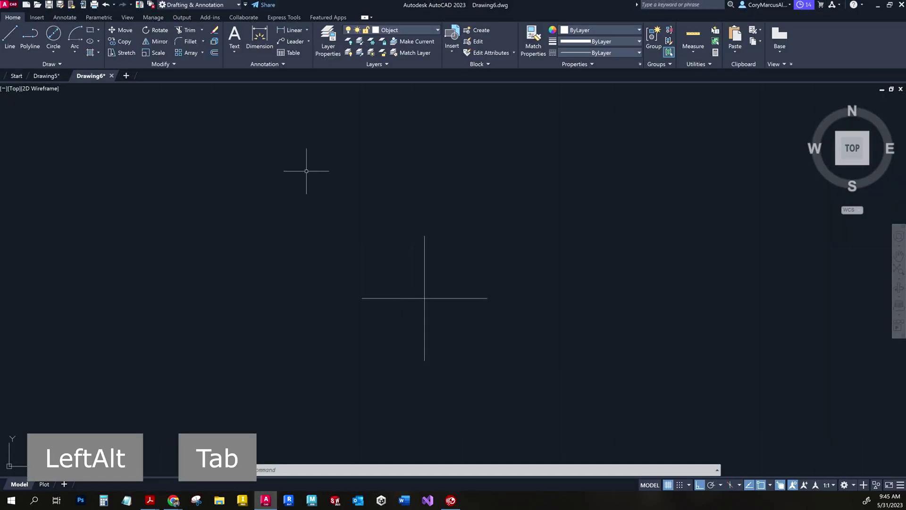
{"action": "left_click", "coordinate": [54, 36]}
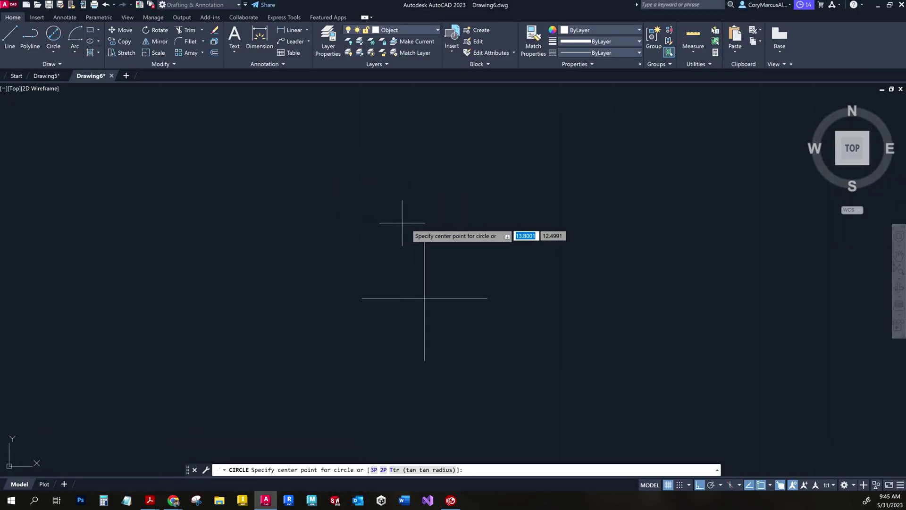
{"action": "left_click", "coordinate": [424, 235]}
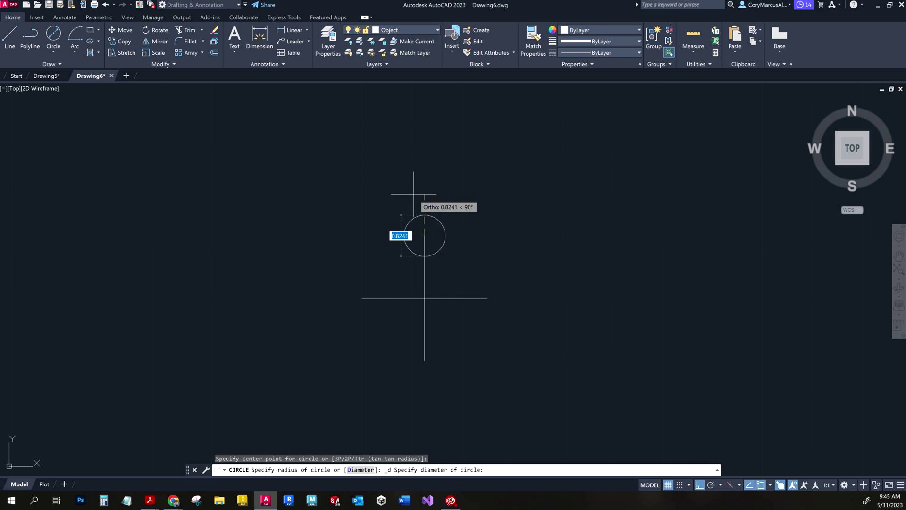
{"action": "type", "text": ".5"}
{"action": "key", "text": "Return"}
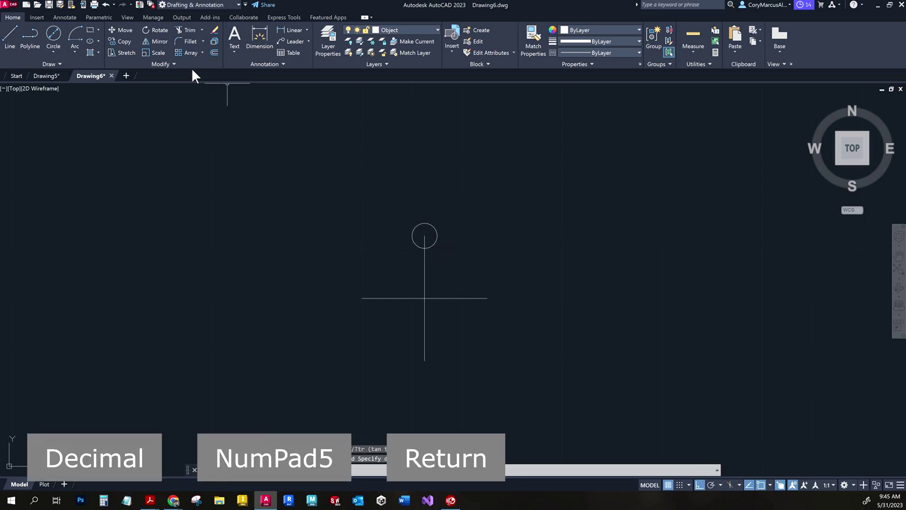
- Draw a concentric circle with a radius of 0.5 around the small circle at the vertical line's upper endpoint
{"action": "left_click", "coordinate": [54, 44]}
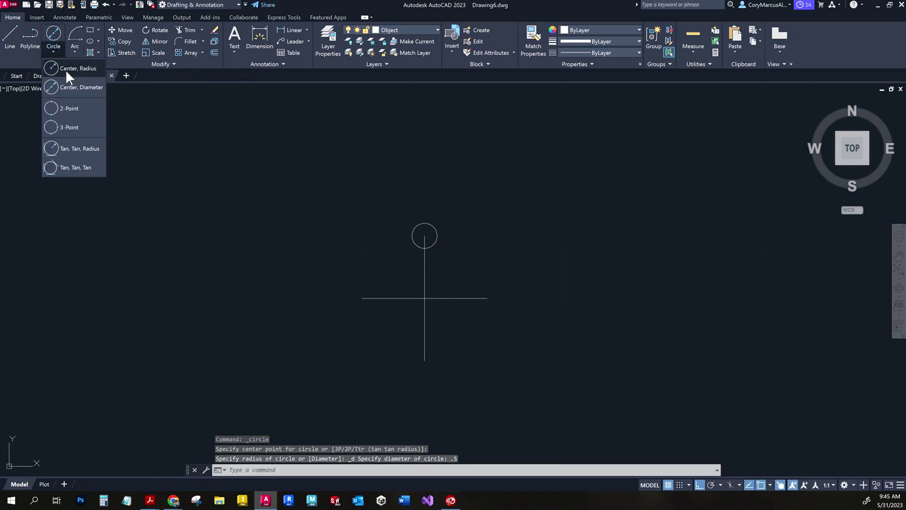
{"action": "left_click", "coordinate": [66, 69]}
{"action": "scroll", "coordinate": [399, 225], "scroll_direction": "up", "scroll_amount": 2}
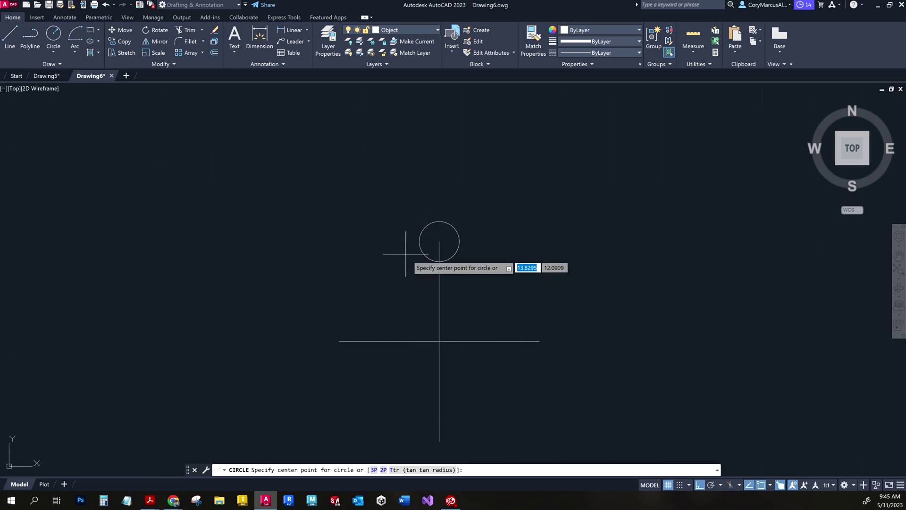
{"action": "left_click", "coordinate": [439, 241]}
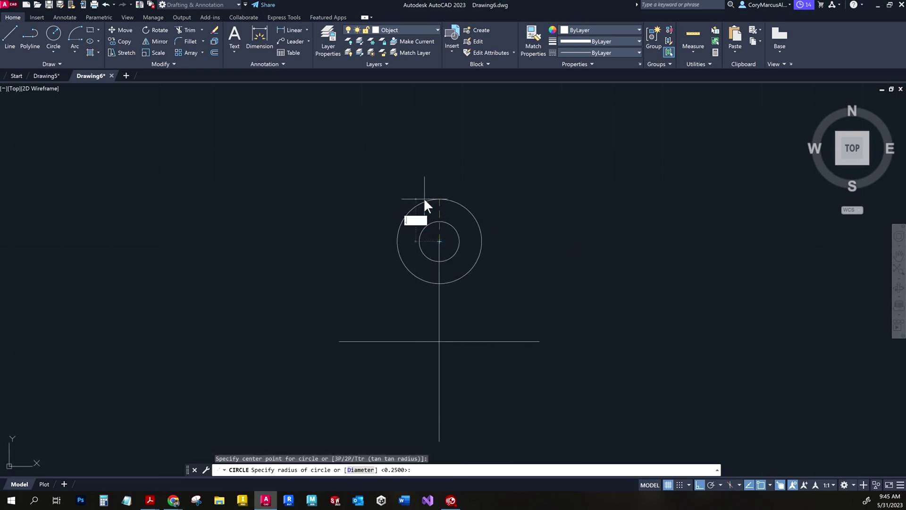
{"action": "type", "text": ".5"}
{"action": "key", "text": "Return"}
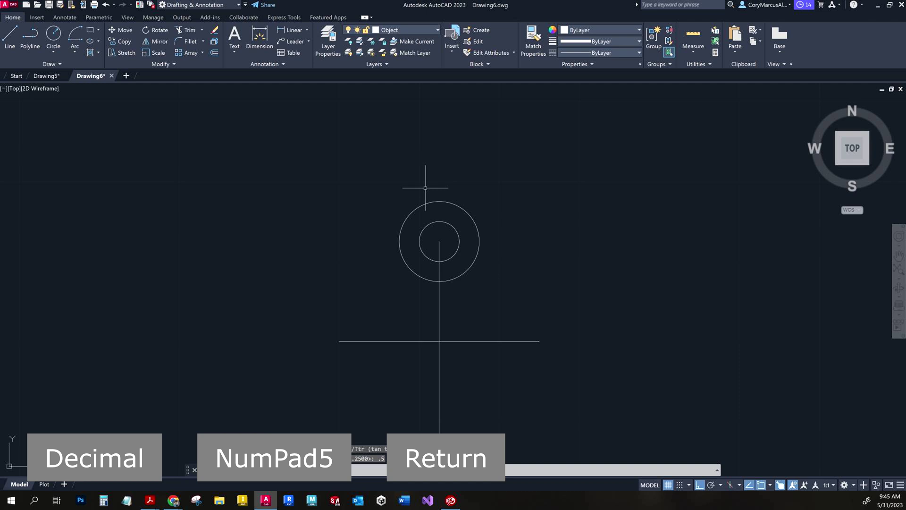
{"action": "key", "text": "Escape"}
- Copy both concentric circles from their shared center to the right endpoint of the horizontal line, with polar tracking on
{"action": "scroll", "coordinate": [487, 227], "scroll_direction": "up", "scroll_amount": 2}
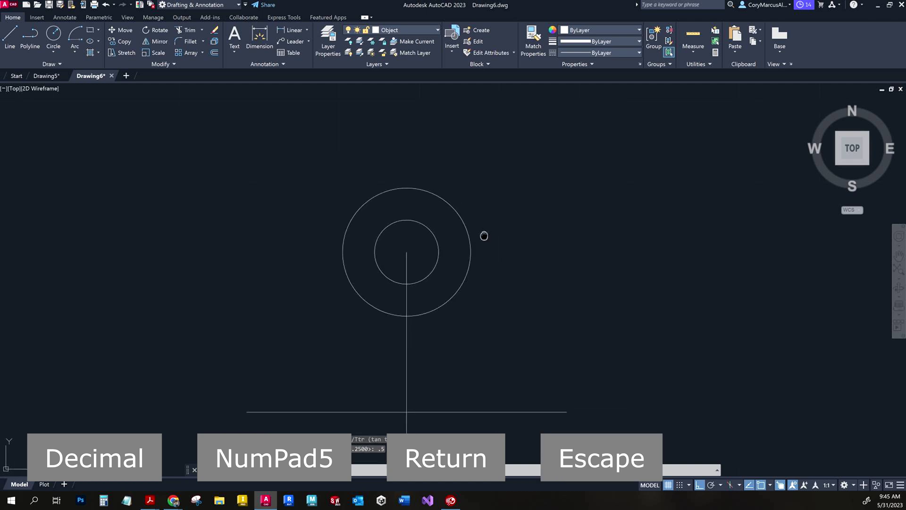
{"action": "left_click", "coordinate": [505, 343]}
{"action": "left_click", "coordinate": [547, 290]}
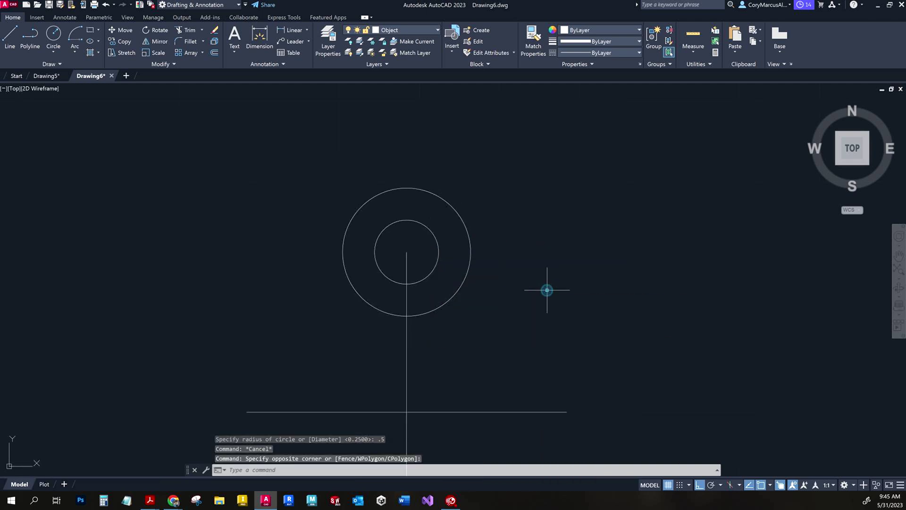
{"action": "left_click", "coordinate": [499, 320]}
{"action": "left_click", "coordinate": [428, 250]}
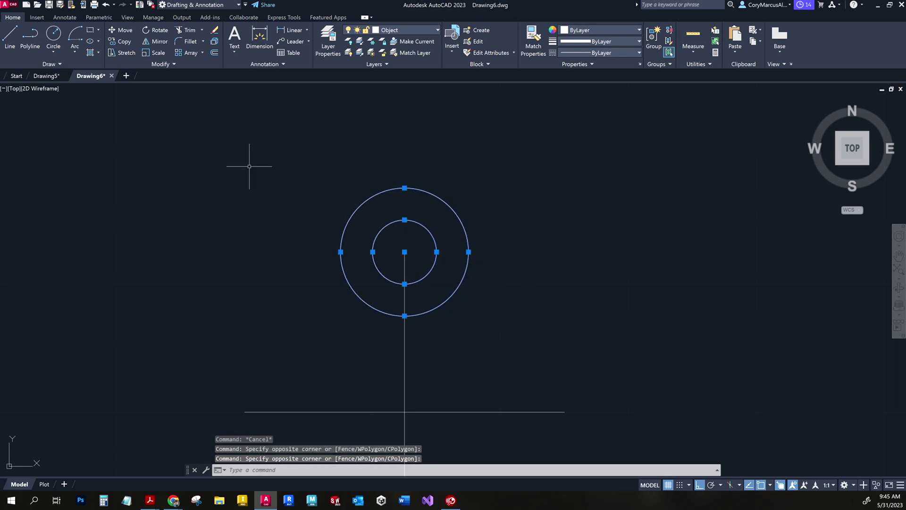
{"action": "left_click", "coordinate": [114, 41]}
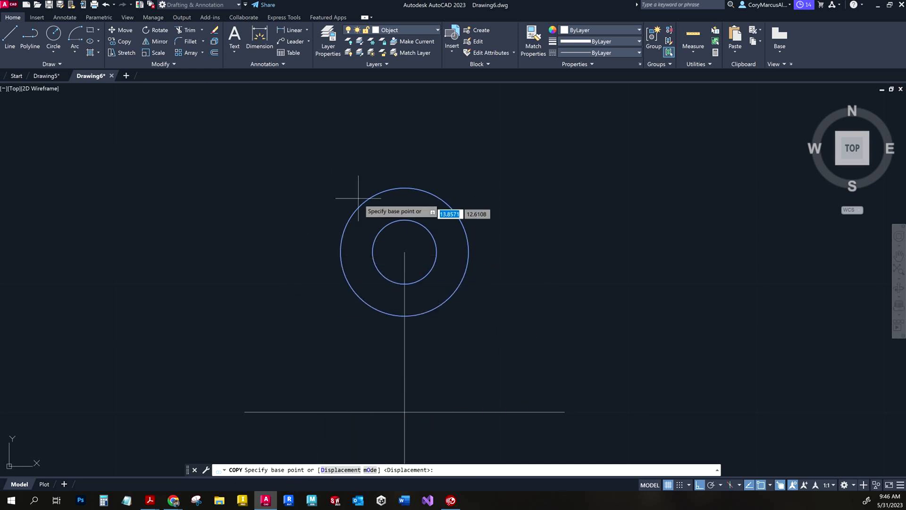
{"action": "left_click", "coordinate": [404, 251]}
{"action": "scroll", "coordinate": [479, 204], "scroll_direction": "down", "scroll_amount": 3}
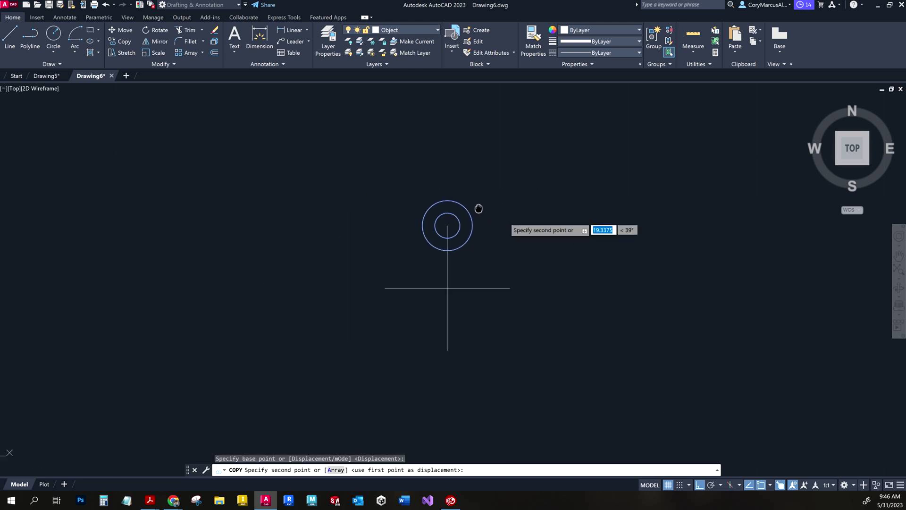
{"action": "scroll", "coordinate": [486, 247], "scroll_direction": "up", "scroll_amount": 1}
{"action": "key", "text": "F10"}
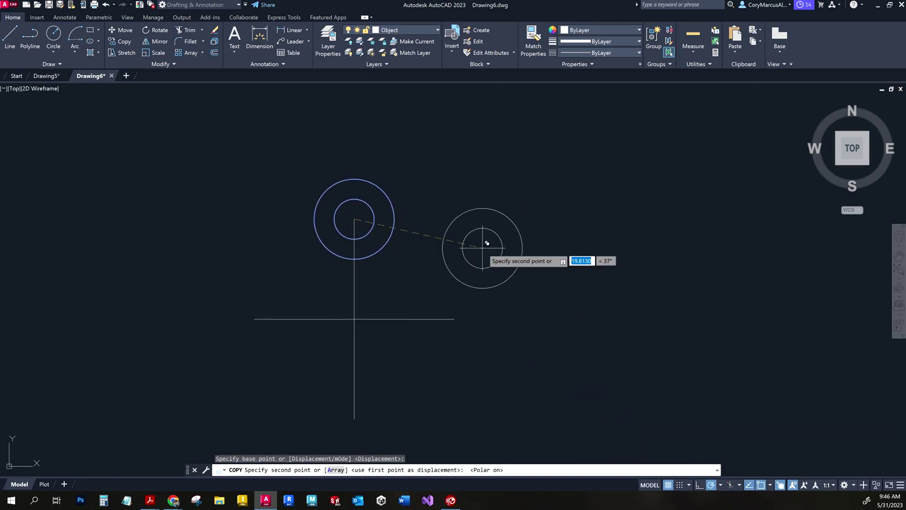
{"action": "scroll", "coordinate": [392, 288], "scroll_direction": "up", "scroll_amount": 2}
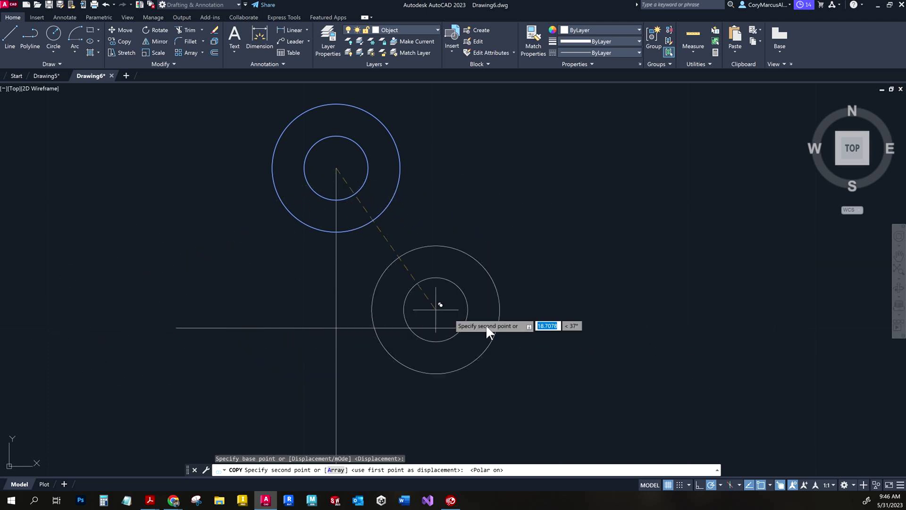
{"action": "left_click", "coordinate": [496, 328]}
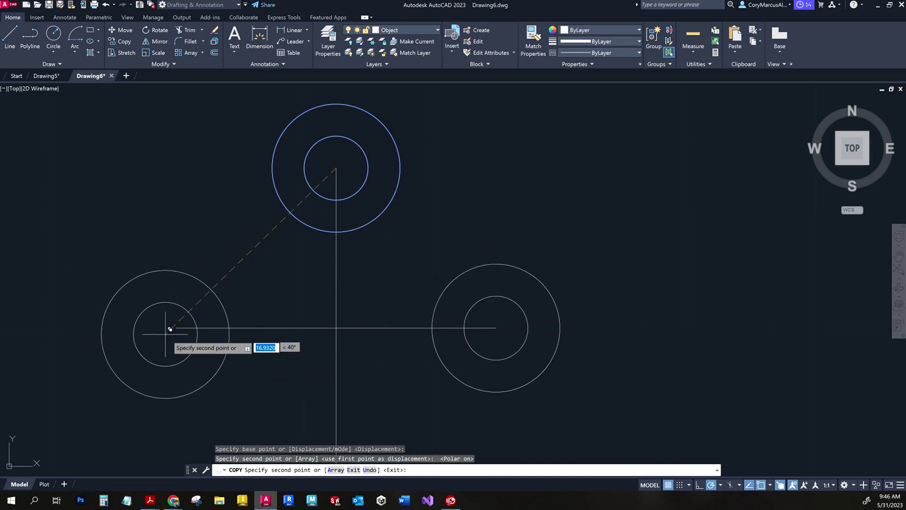
- Place further copies of the circle pair at the horizontal line's left endpoint and the vertical line's lower endpoint
{"action": "left_click", "coordinate": [175, 327]}
{"action": "middle_click_drag", "start_coordinate": [247, 336], "coordinate": [247, 241]}
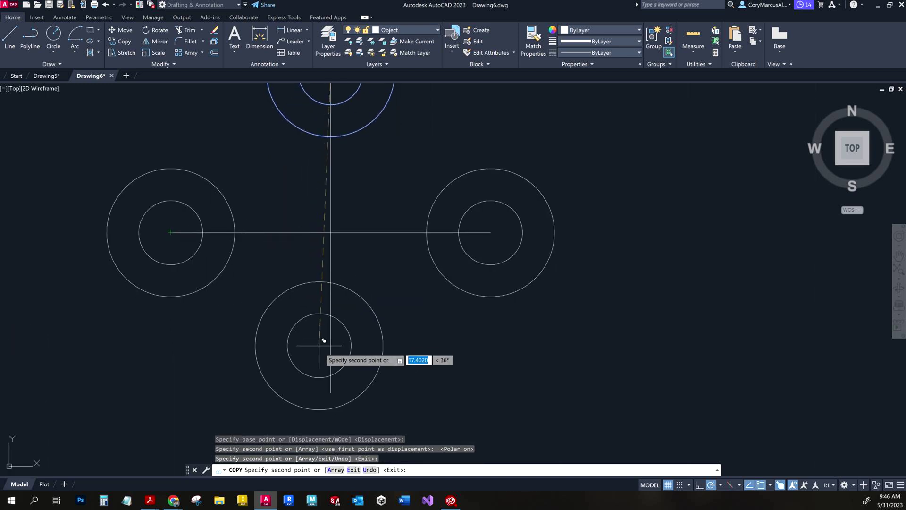
{"action": "left_click", "coordinate": [330, 391]}
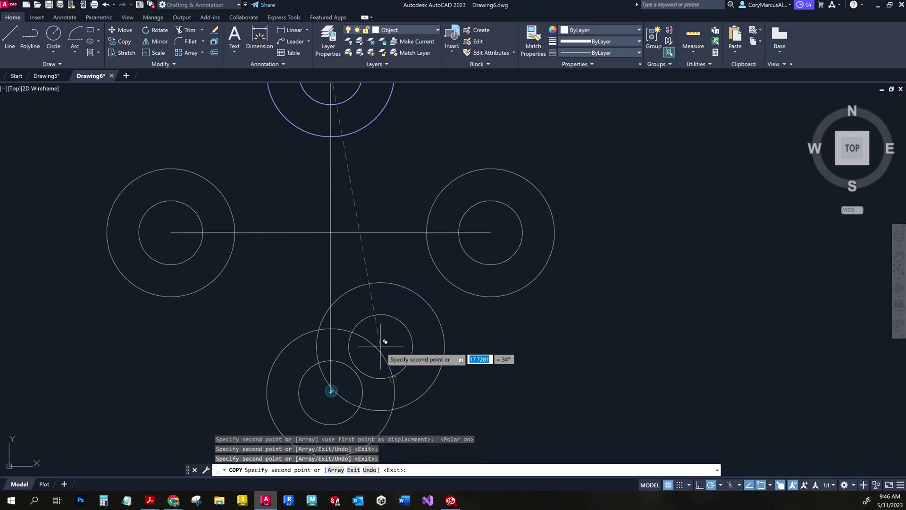
{"action": "key", "text": "Escape"}
- Draw a 0.5 diameter circle centered on the intersection of the two construction lines
{"action": "scroll", "coordinate": [479, 334], "scroll_direction": "down", "scroll_amount": 2}
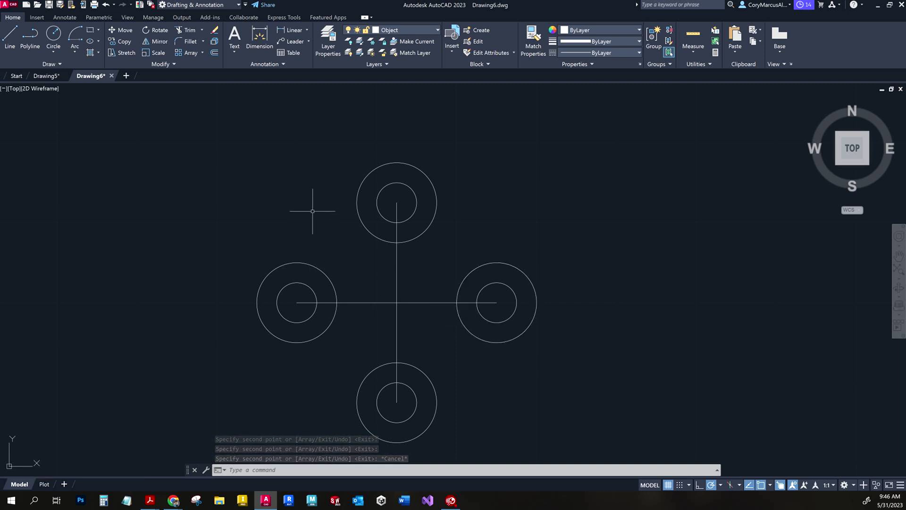
{"action": "left_click", "coordinate": [56, 48]}
{"action": "left_click", "coordinate": [67, 85]}
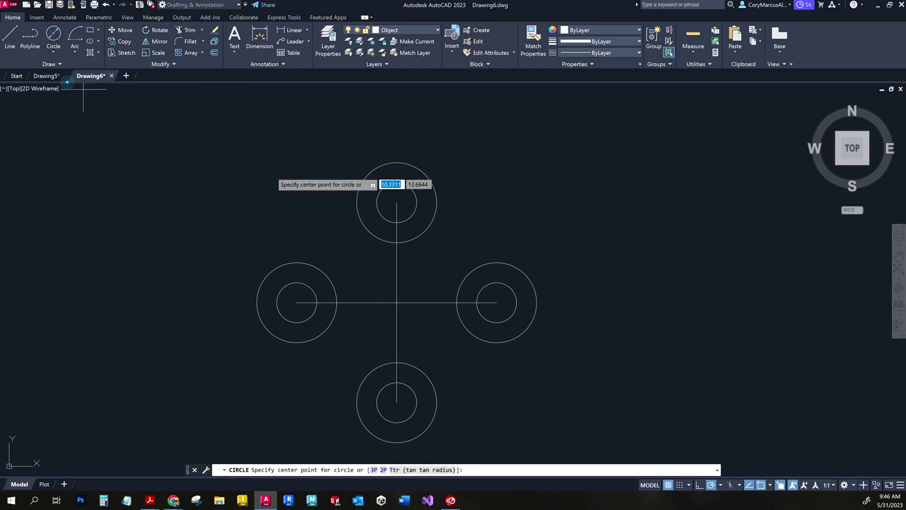
{"action": "left_click", "coordinate": [397, 302]}
{"action": "type", "text": ".5"}
{"action": "key", "text": "Return"}
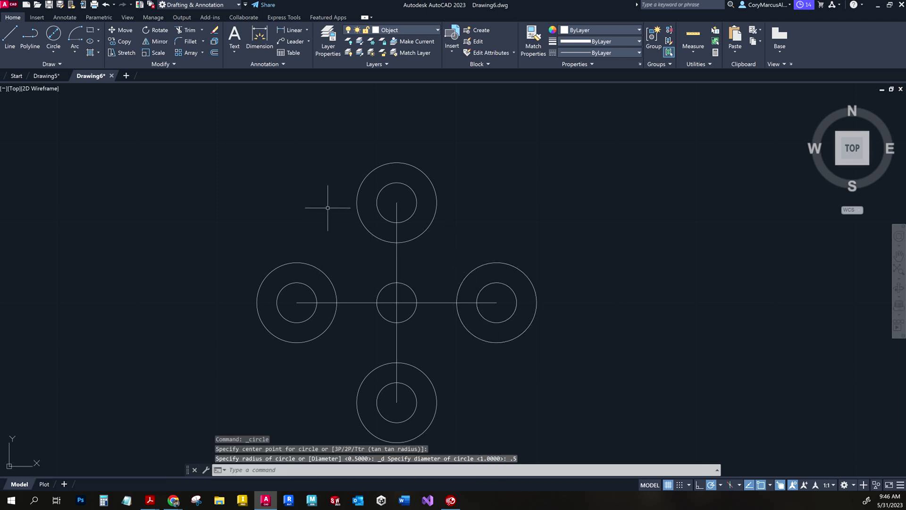
- With Ortho on, draw the upper-left inner corner, joining the top circle's left quadrant to the left circle's top quadrant with two perpendicular lines
{"action": "left_click", "coordinate": [11, 35]}
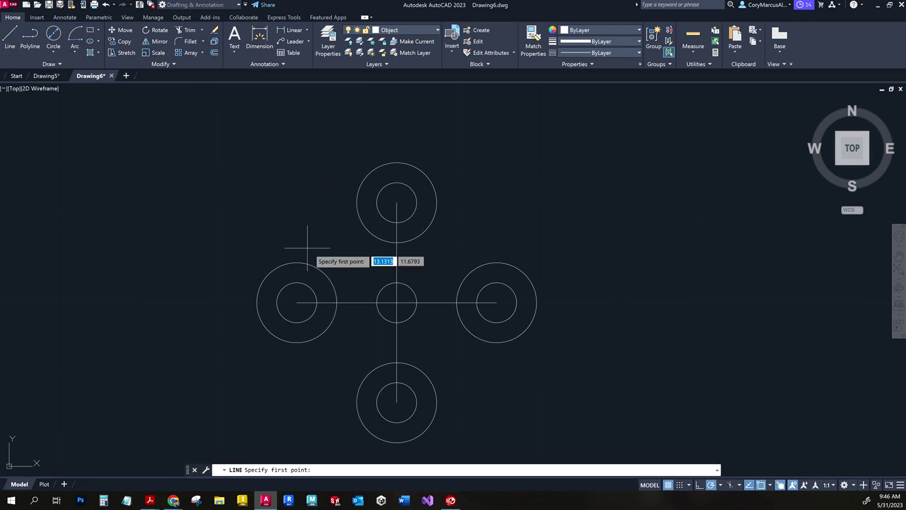
{"action": "left_click", "coordinate": [357, 202]}
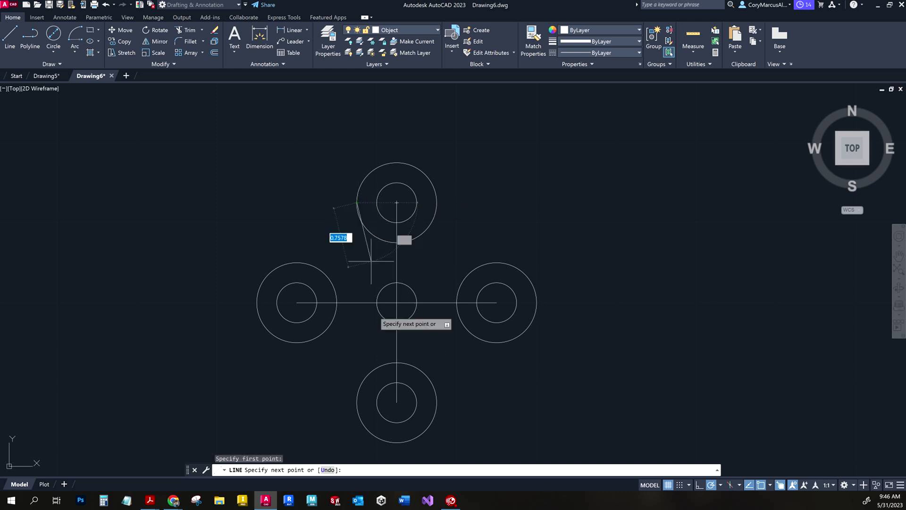
{"action": "left_click", "coordinate": [700, 485]}
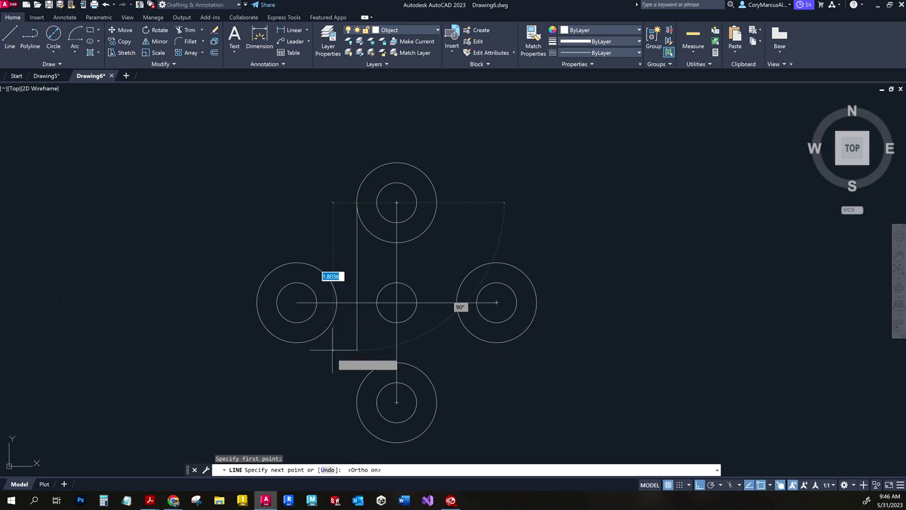
{"action": "scroll", "coordinate": [363, 268], "scroll_direction": "up", "scroll_amount": 4}
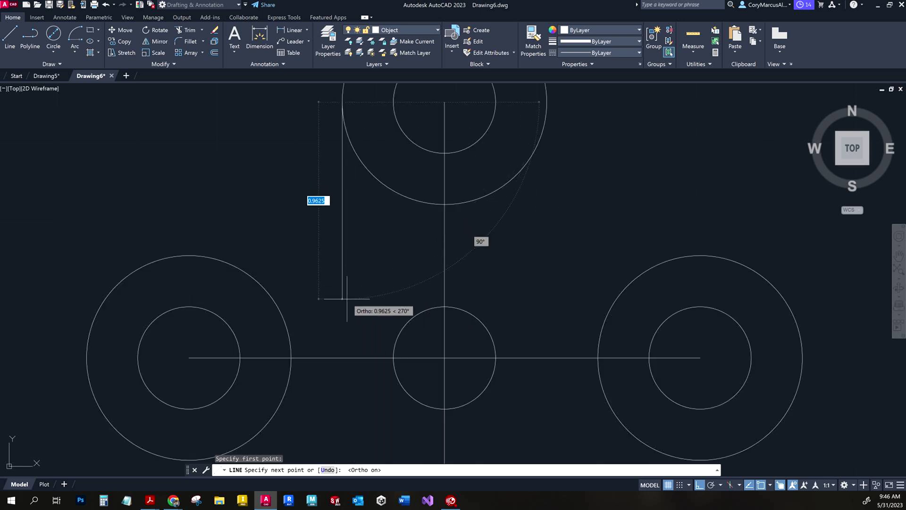
{"action": "mouse_move", "coordinate": [189, 256]}
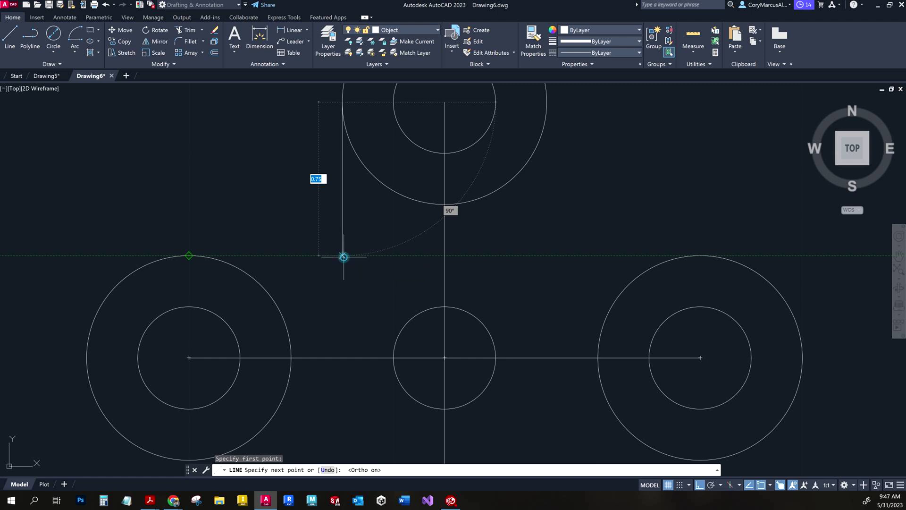
{"action": "left_click", "coordinate": [343, 256]}
{"action": "left_click", "coordinate": [189, 255]}
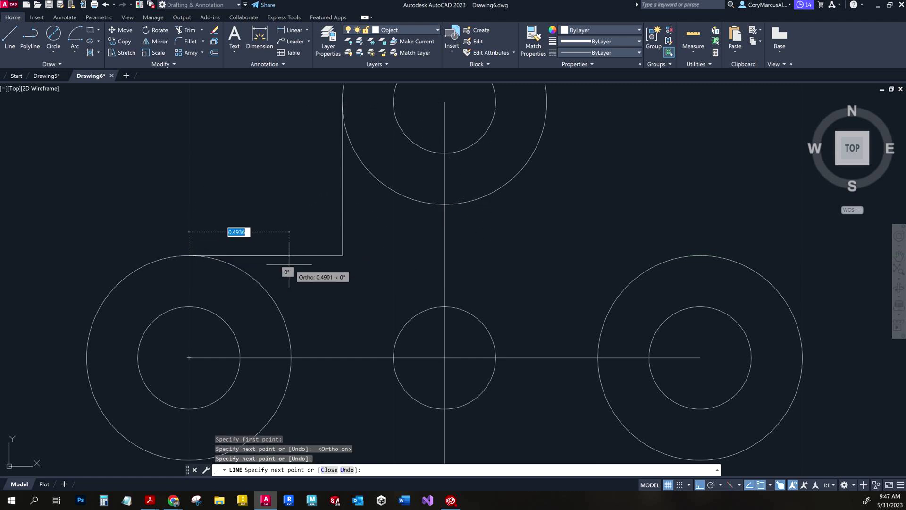
{"action": "key", "text": "Escape"}
- Draw a vertical line down from the top outer circle's right quadrant and a horizontal line leftward from the right outer circle's top quadrant, crossing each other
{"action": "left_click", "coordinate": [14, 38]}
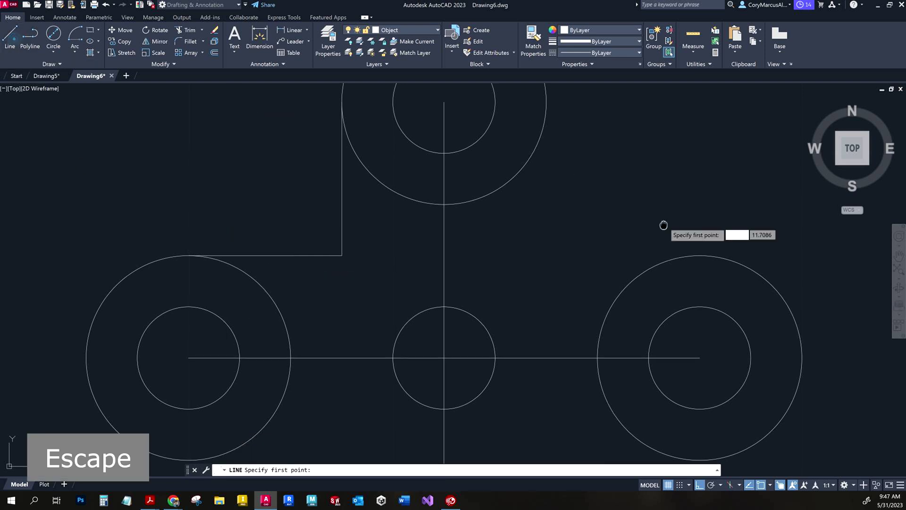
{"action": "middle_click_drag", "start_coordinate": [662, 225], "coordinate": [622, 266]}
{"action": "left_click", "coordinate": [506, 143]}
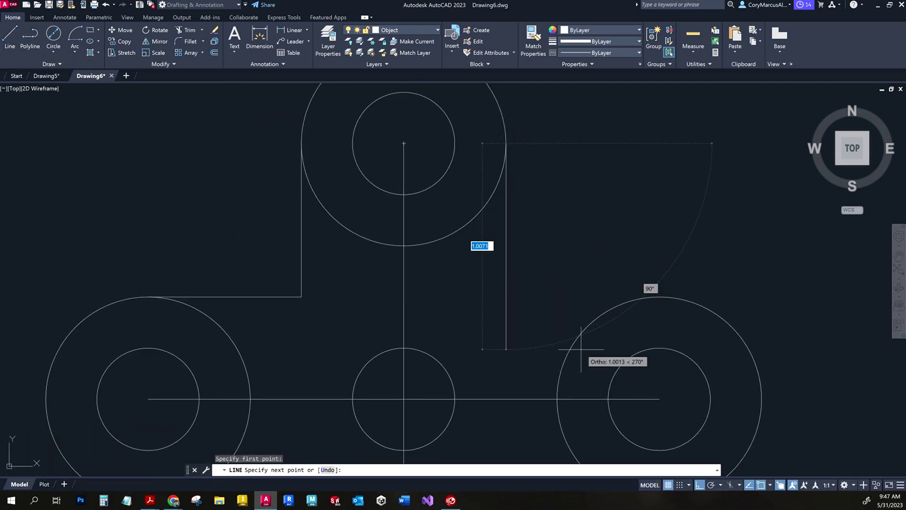
{"action": "left_click", "coordinate": [505, 311]}
{"action": "key", "text": "Escape"}
{"action": "key", "text": "space"}
{"action": "left_click", "coordinate": [659, 297]}
{"action": "left_click", "coordinate": [453, 296]}
{"action": "key", "text": "Escape"}
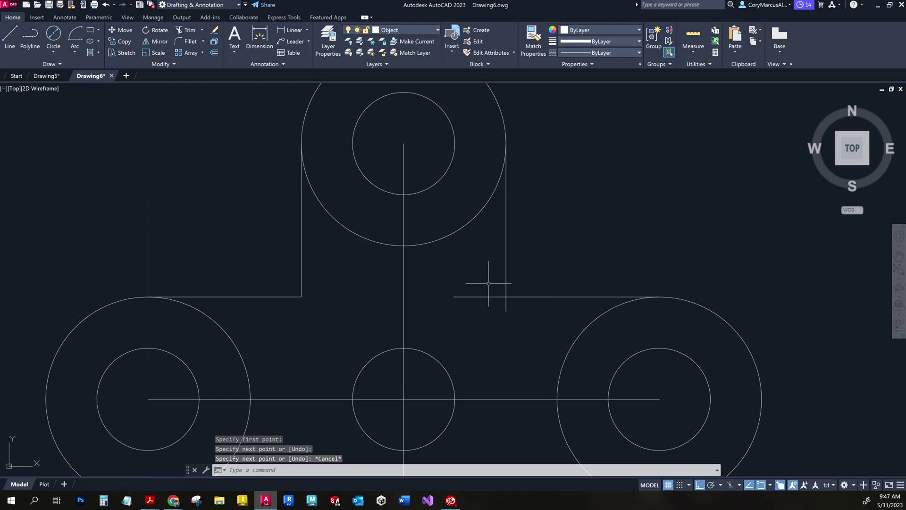
- Trim the overlapping line ends at the upper-right inner corner
{"action": "type", "text": "tr"}
{"action": "key", "text": "Return"}
{"action": "key", "text": "Return"}
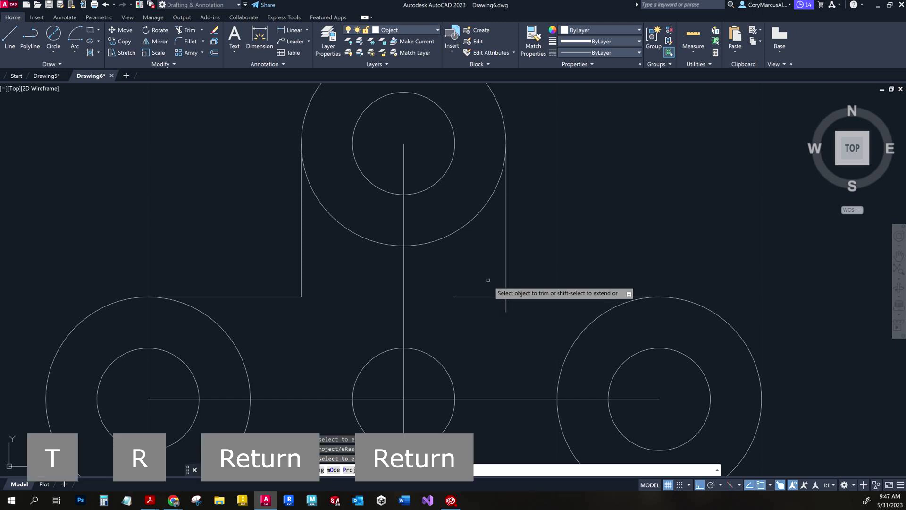
{"action": "left_click", "coordinate": [482, 297]}
{"action": "mouse_move", "coordinate": [503, 304]}
{"action": "left_mouse_down"}
{"action": "mouse_move", "coordinate": [515, 301]}
{"action": "mouse_move", "coordinate": [485, 298]}
{"action": "mouse_move", "coordinate": [495, 307]}
{"action": "left_mouse_up"}
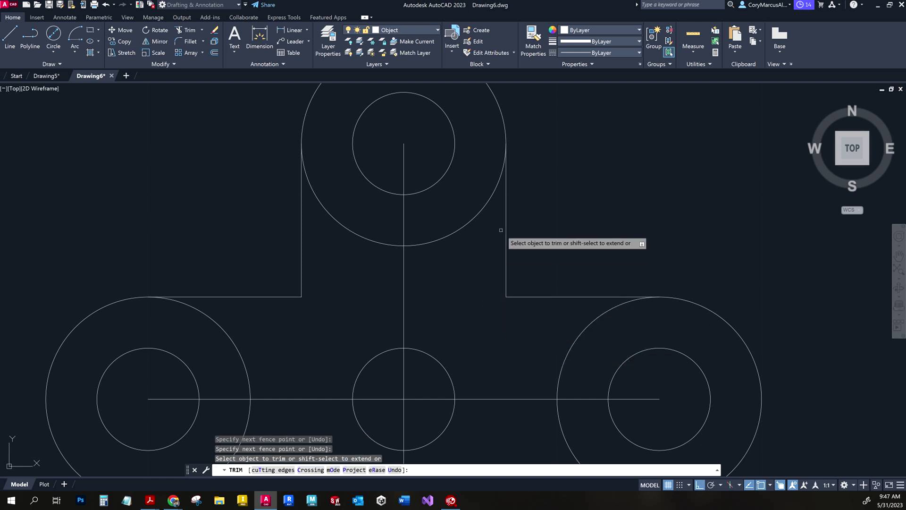
{"action": "key", "text": "Escape"}
- Draw crossing lines for the lower-right corner, leftward from the right circle's bottom quadrant and upward from the bottom circle's right quadrant
{"action": "scroll", "coordinate": [532, 318], "scroll_direction": "down", "scroll_amount": 3}
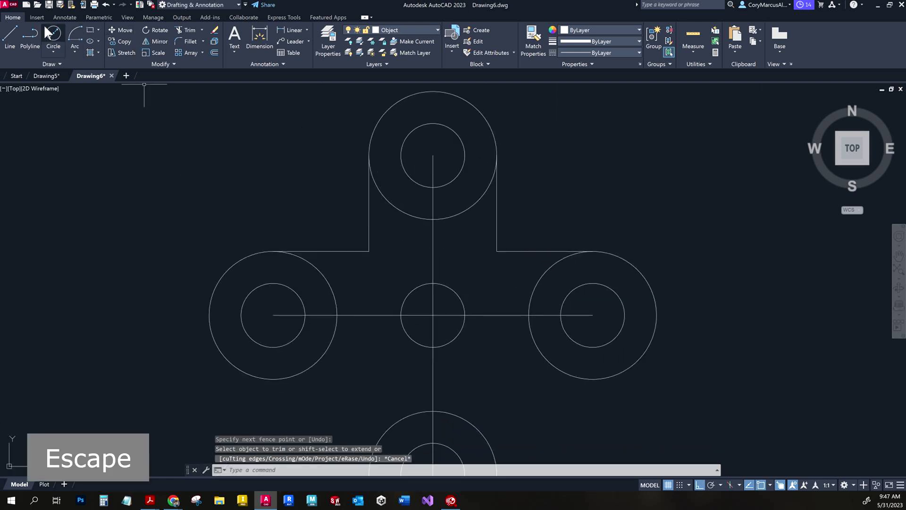
{"action": "left_click", "coordinate": [16, 30]}
{"action": "middle_click_drag", "start_coordinate": [476, 248], "coordinate": [467, 194]}
{"action": "left_click", "coordinate": [583, 324]}
{"action": "left_click", "coordinate": [465, 324]}
{"action": "key", "text": "Escape"}
{"action": "key", "text": "space"}
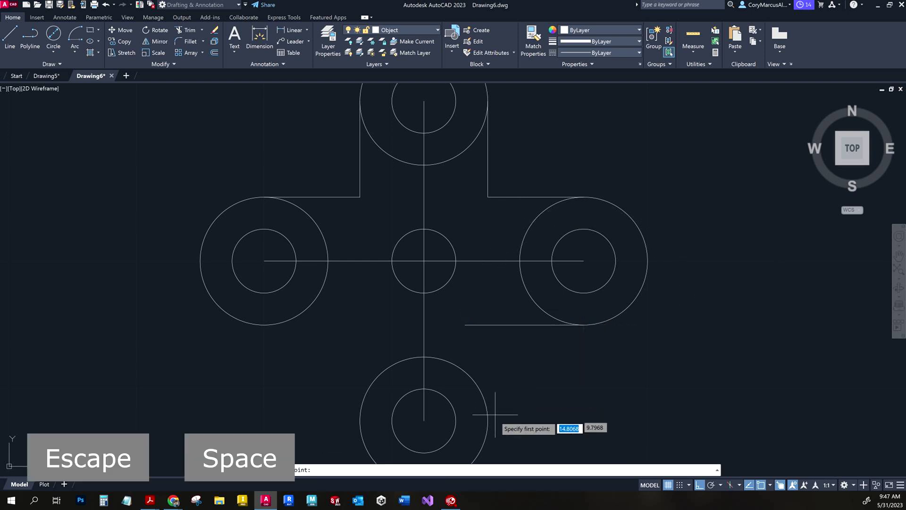
{"action": "left_click", "coordinate": [487, 420]}
{"action": "left_click", "coordinate": [487, 303]}
{"action": "key", "text": "Escape"}
- Draw crossing lines for the lower-left corner, upward from the bottom circle's left quadrant and rightward from the left circle's bottom quadrant
{"action": "key", "text": "space"}
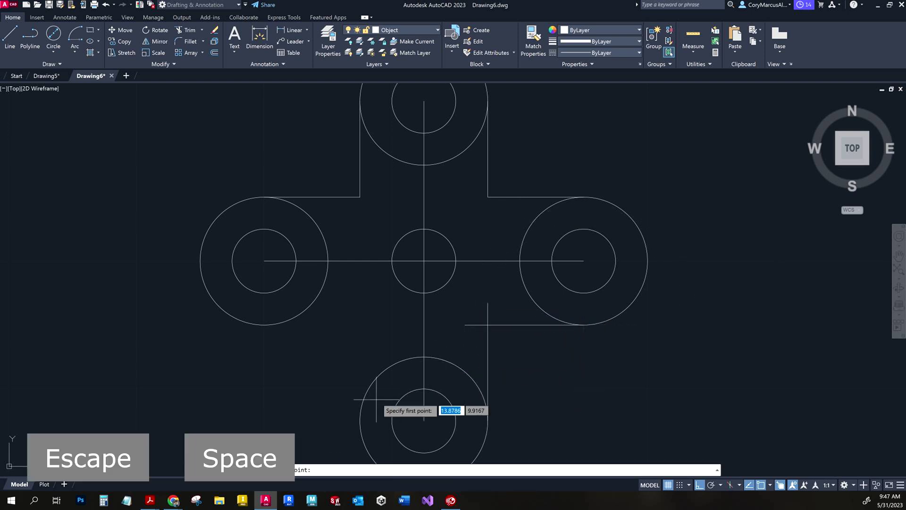
{"action": "left_click", "coordinate": [360, 420]}
{"action": "left_click", "coordinate": [360, 299]}
{"action": "key", "text": "Escape"}
{"action": "key", "text": "space"}
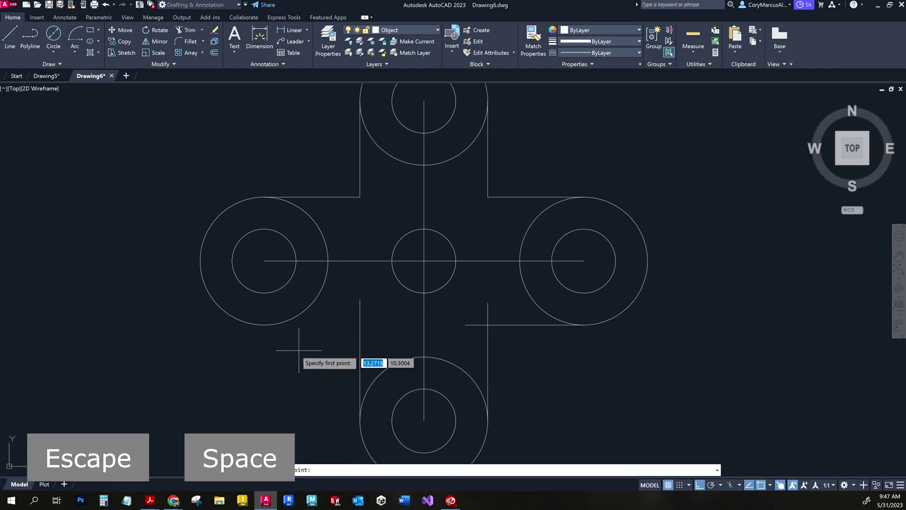
{"action": "left_click", "coordinate": [262, 324]}
{"action": "left_click", "coordinate": [384, 325]}
{"action": "key", "text": "Escape"}
- Trim the overlapping line ends at both lower inner corners
{"action": "scroll", "coordinate": [379, 335], "scroll_direction": "up", "scroll_amount": 2}
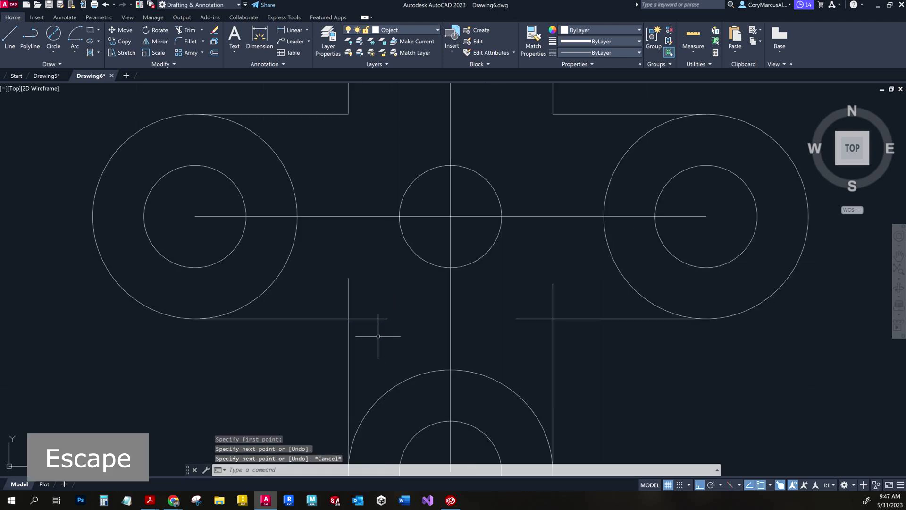
{"action": "type", "text": "tr"}
{"action": "key", "text": "Return"}
{"action": "key", "text": "Return"}
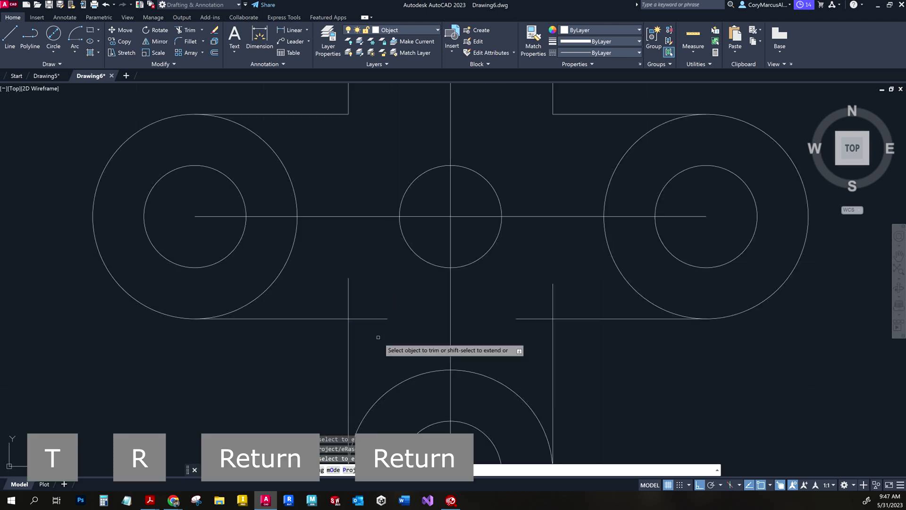
{"action": "left_click_drag", "start_coordinate": [397, 323], "coordinate": [366, 304]}
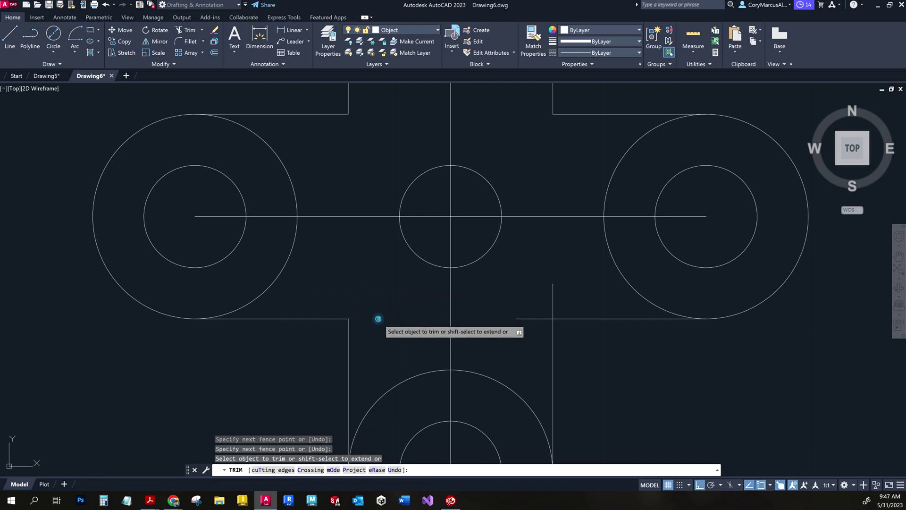
{"action": "left_click", "coordinate": [553, 290]}
{"action": "mouse_move", "coordinate": [521, 284]}
{"action": "left_mouse_down"}
{"action": "mouse_move", "coordinate": [520, 303]}
{"action": "mouse_move", "coordinate": [501, 325]}
{"action": "mouse_move", "coordinate": [407, 344]}
{"action": "mouse_move", "coordinate": [541, 324]}
{"action": "mouse_move", "coordinate": [536, 346]}
{"action": "left_mouse_up"}
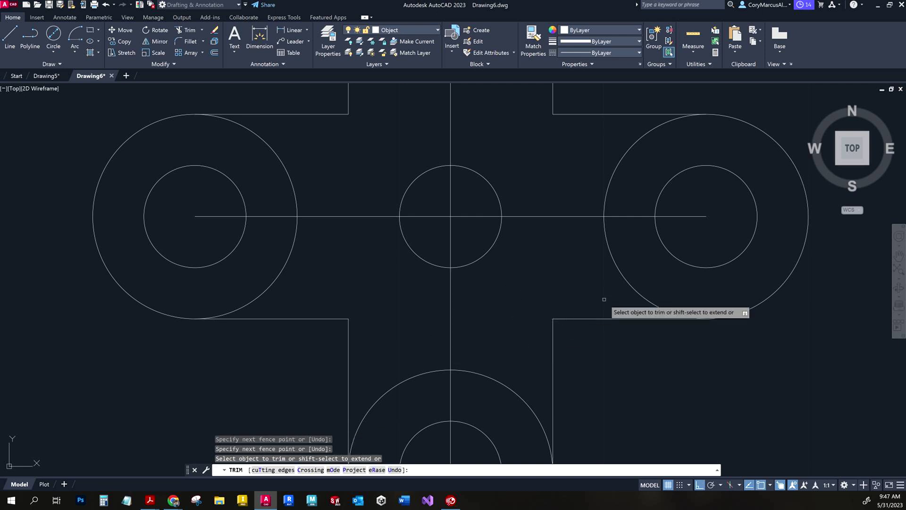
{"action": "key", "text": "Escape"}
- Delete the horizontal and vertical construction lines through the center of the cross
{"action": "scroll", "coordinate": [544, 311], "scroll_direction": "down", "scroll_amount": 5}
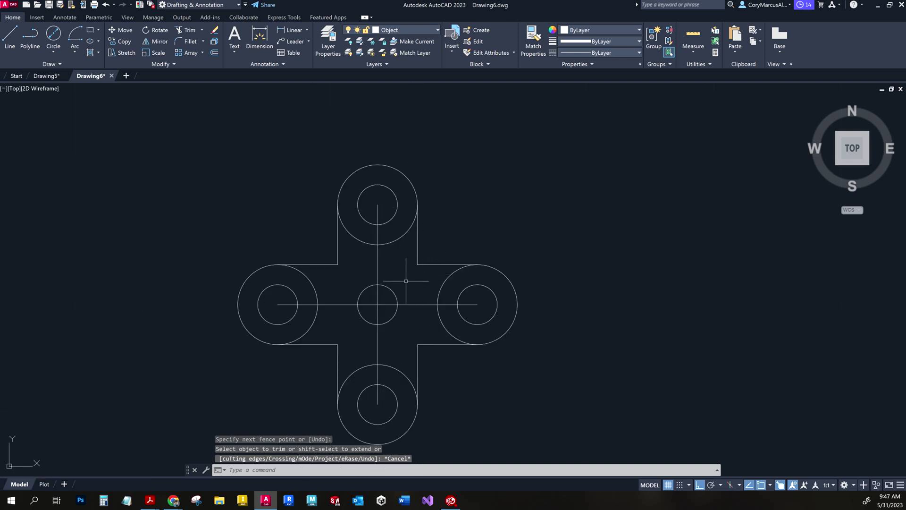
{"action": "scroll", "coordinate": [379, 298], "scroll_direction": "up", "scroll_amount": 2}
{"action": "left_click", "coordinate": [404, 311]}
{"action": "left_click", "coordinate": [376, 300]}
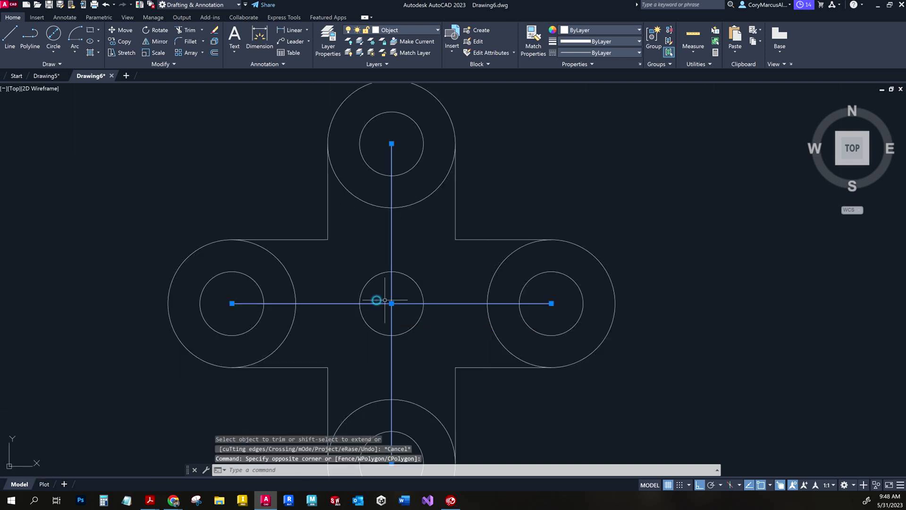
{"action": "key", "text": "Delete"}
- Trim the inner halves of the four outer circles so each arm ends in a rounded arc
{"action": "scroll", "coordinate": [424, 298], "scroll_direction": "down", "scroll_amount": 2}
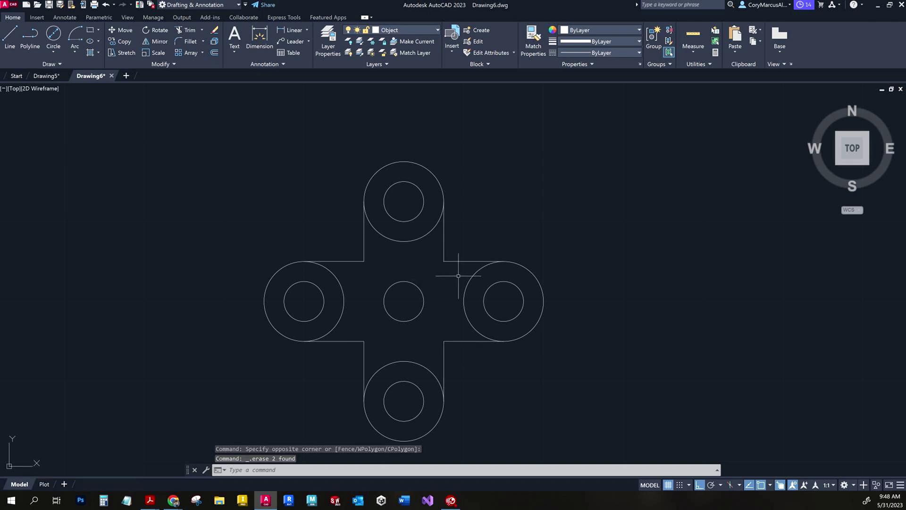
{"action": "type", "text": "tr"}
{"action": "key", "text": "Return"}
{"action": "key", "text": "Return"}
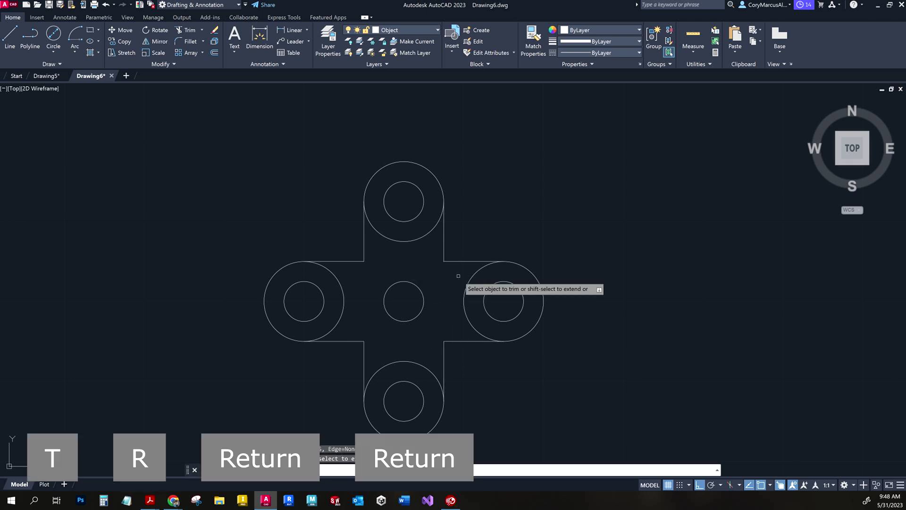
{"action": "left_click", "coordinate": [418, 239]}
{"action": "left_click", "coordinate": [465, 294]}
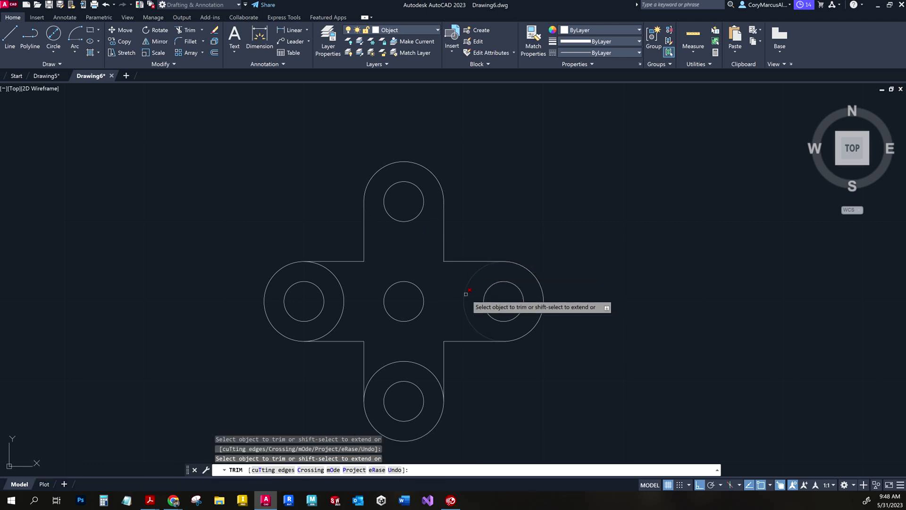
{"action": "left_click", "coordinate": [336, 279]}
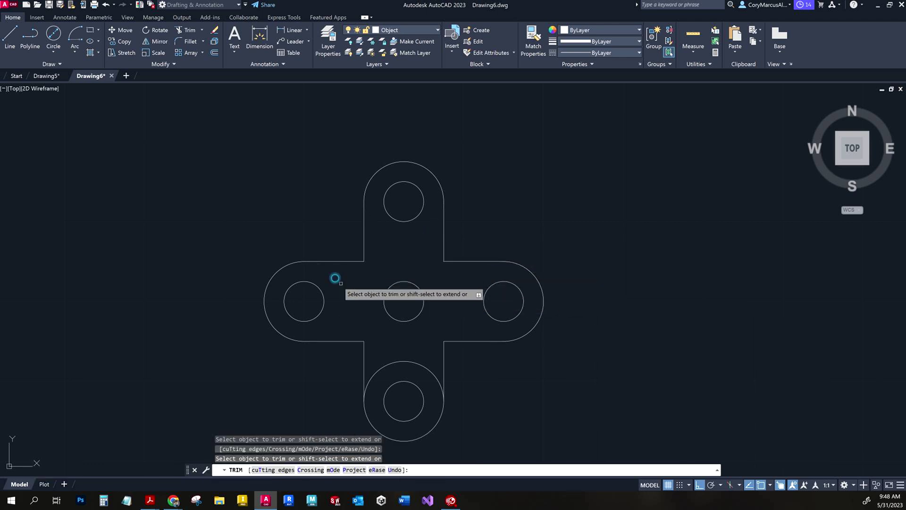
{"action": "left_click", "coordinate": [402, 362]}
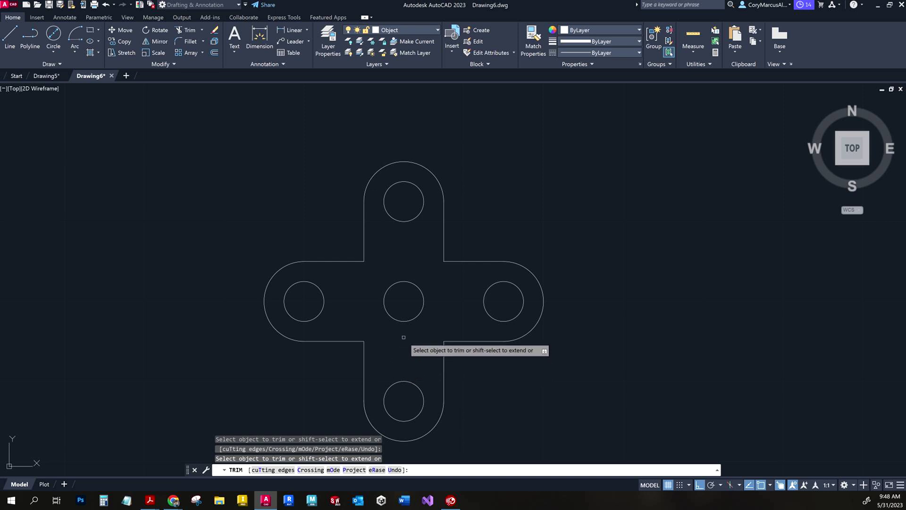
{"action": "key", "text": "Escape"}
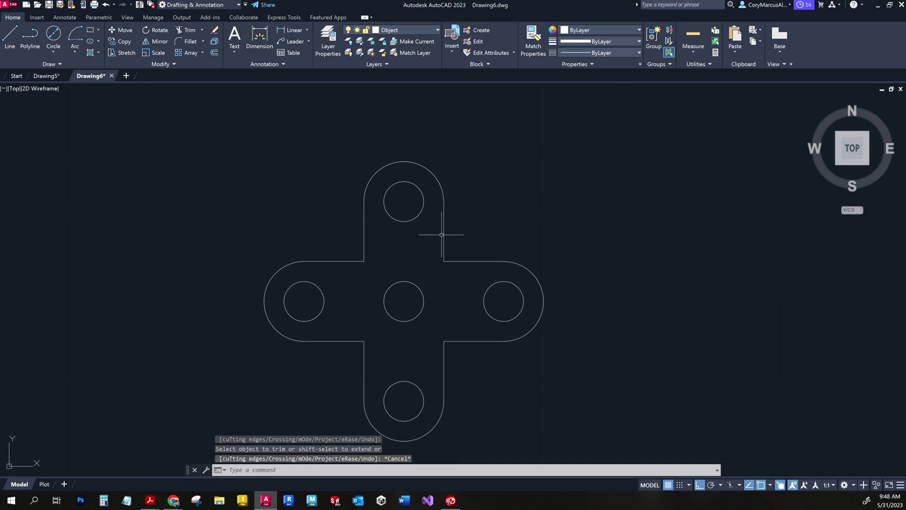
- Draw a Tan, Tan, Radius circle with a 0.25 radius against both edges of the upper-left inner corner and select it to check the tangency
{"action": "left_click", "coordinate": [51, 45]}
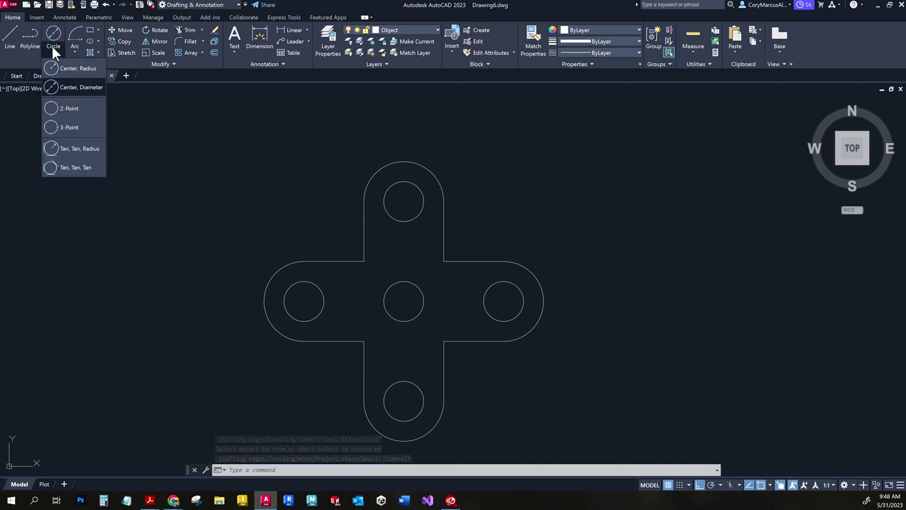
{"action": "left_click", "coordinate": [73, 145]}
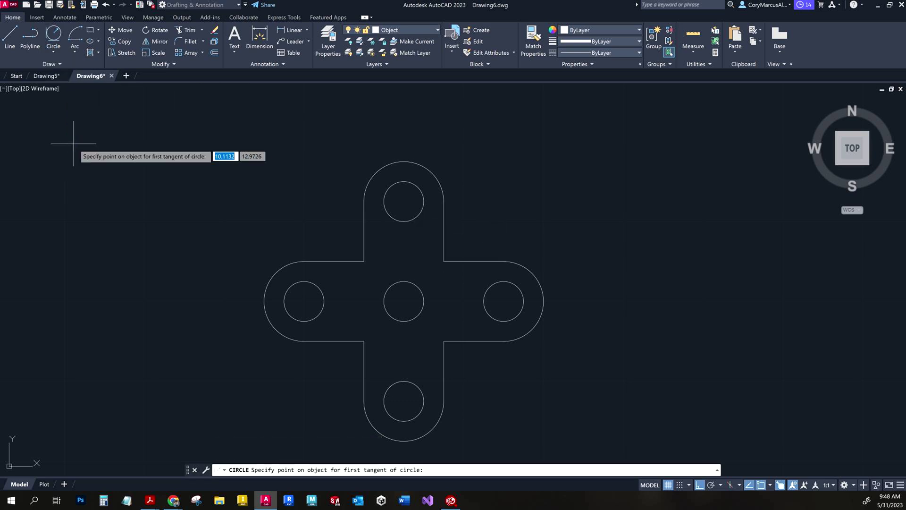
{"action": "left_click", "coordinate": [49, 50]}
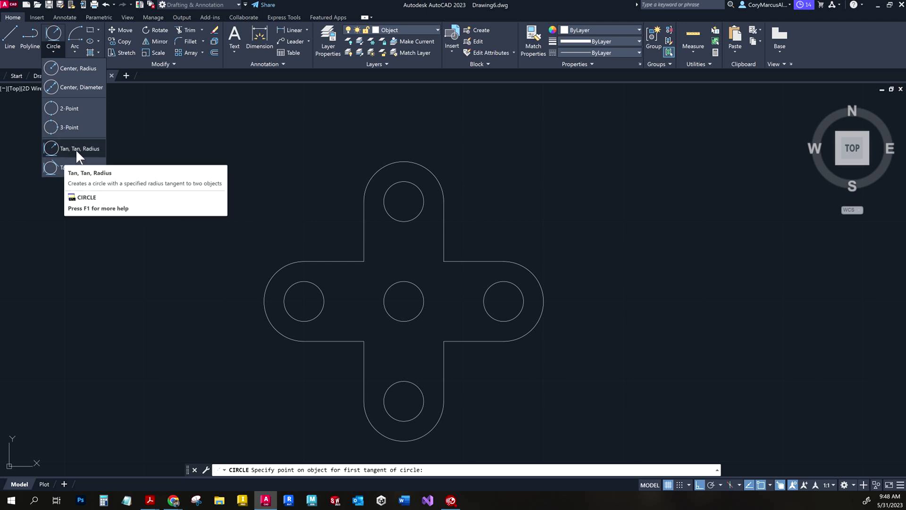
{"action": "left_click", "coordinate": [79, 148]}
{"action": "scroll", "coordinate": [354, 238], "scroll_direction": "up", "scroll_amount": 3}
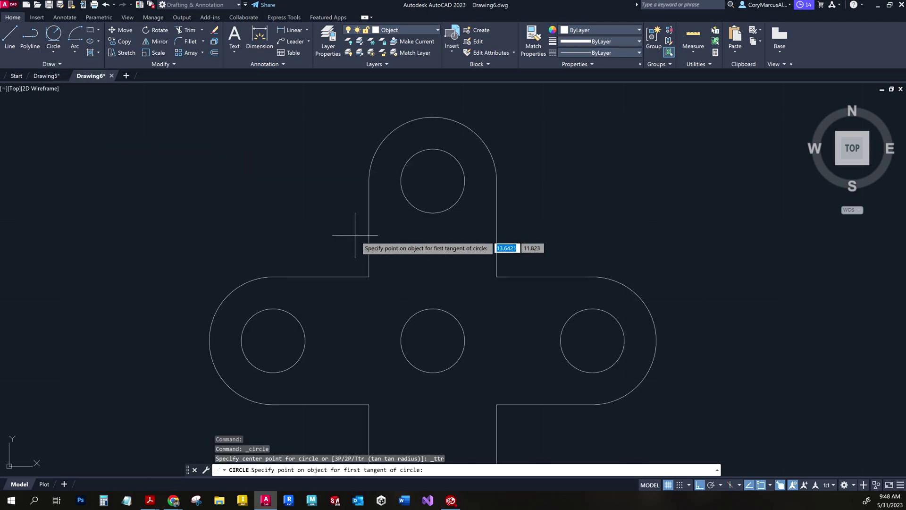
{"action": "left_click", "coordinate": [327, 276]}
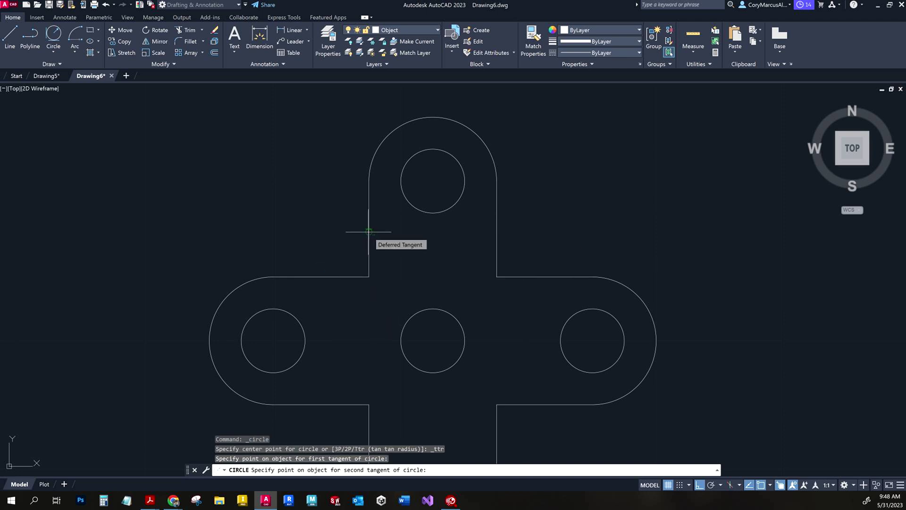
{"action": "left_click", "coordinate": [369, 233]}
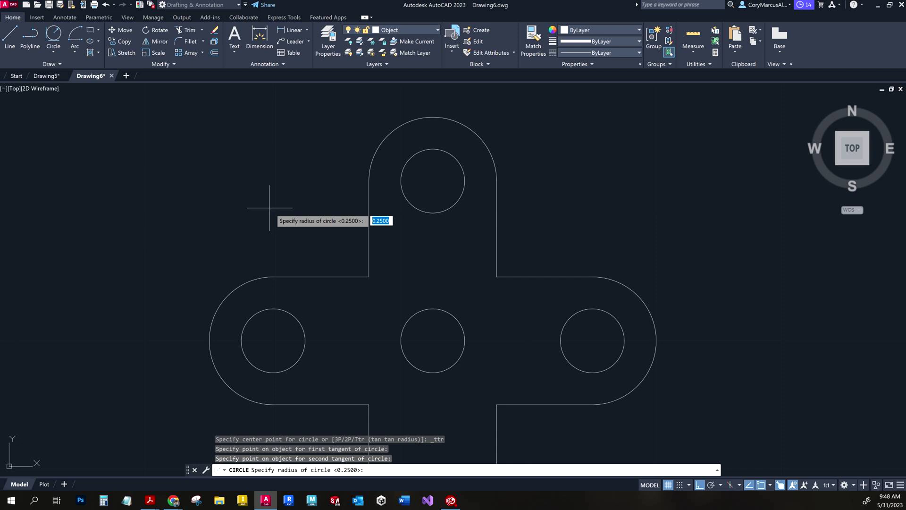
{"action": "key", "text": "Return"}
{"action": "left_click", "coordinate": [330, 244]}
{"action": "left_click", "coordinate": [366, 257]}
{"action": "scroll", "coordinate": [366, 258], "scroll_direction": "up", "scroll_amount": 6}
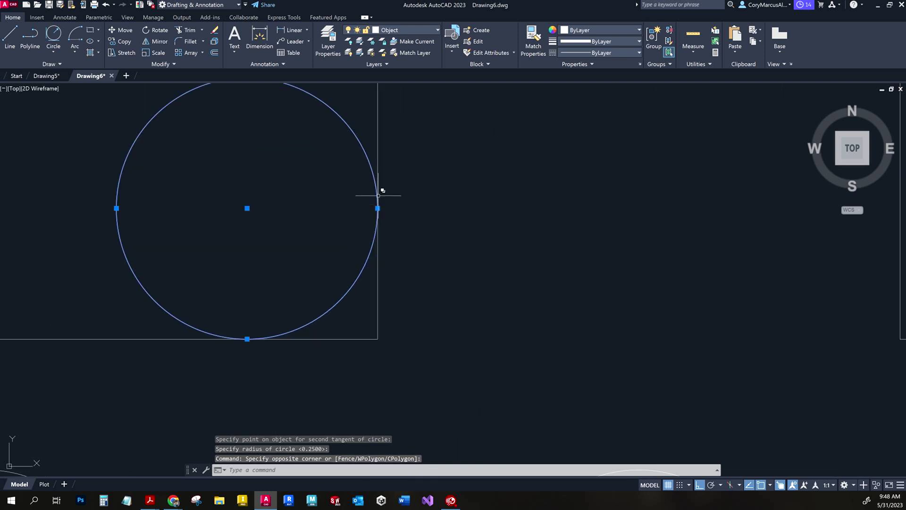
{"action": "scroll", "coordinate": [403, 226], "scroll_direction": "down", "scroll_amount": 4}
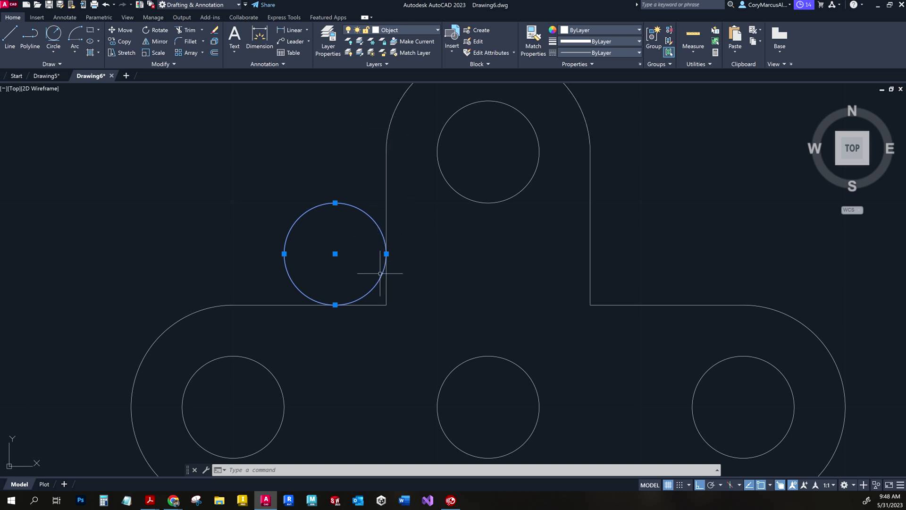
- Trim the tangent circle and the square line ends to round the upper-left inner corner of the cross
{"action": "key", "text": "Escape"}
{"action": "key", "text": "Escape"}
{"action": "type", "text": "tr"}
{"action": "key", "text": "Return"}
{"action": "key", "text": "Return"}
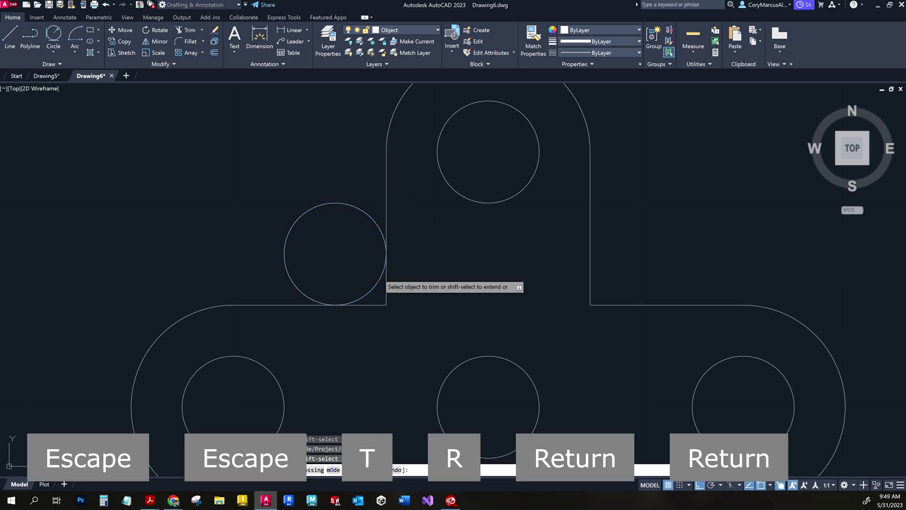
{"action": "left_click", "coordinate": [340, 227]}
{"action": "left_click", "coordinate": [285, 162]}
{"action": "left_click", "coordinate": [401, 282]}
{"action": "right_click", "coordinate": [378, 299]}
{"action": "key", "text": "Escape"}
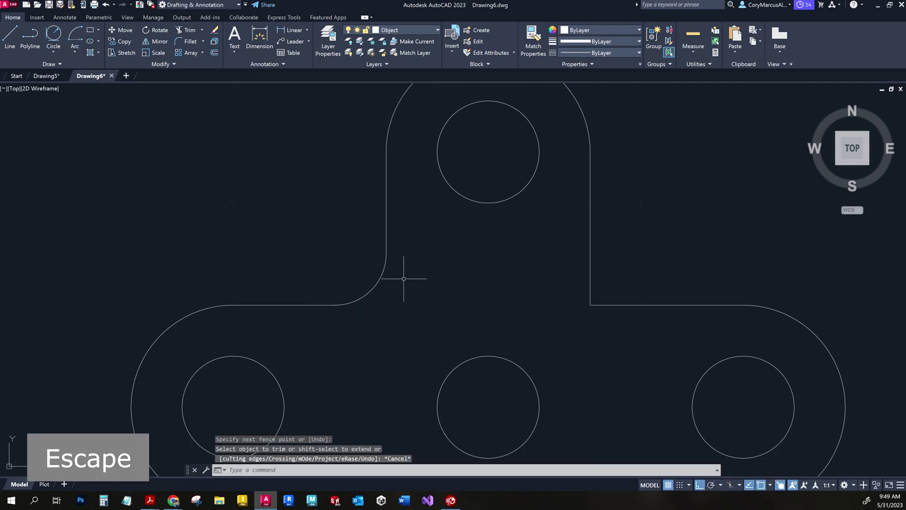
- Undo the corner trims and the tangent circle at the upper-left inner corner
{"action": "key", "text": "ctrl+z"}
{"action": "key", "text": "ctrl+z"}
{"action": "key", "text": "ctrl+z"}
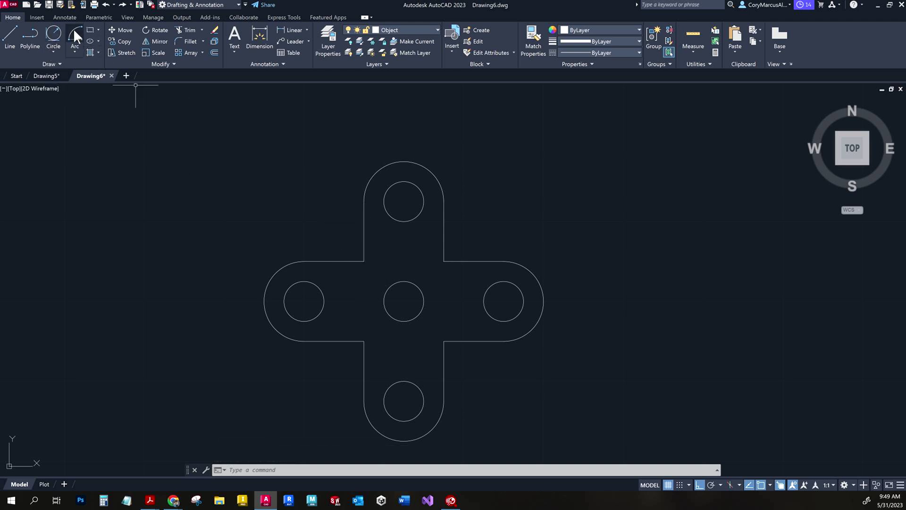
- Draw a Tan, Tan, Radius circle with a 0.25 radius against both edges of the upper-left inner corner
{"action": "left_click", "coordinate": [57, 30]}
{"action": "scroll", "coordinate": [376, 245], "scroll_direction": "up", "scroll_amount": 2}
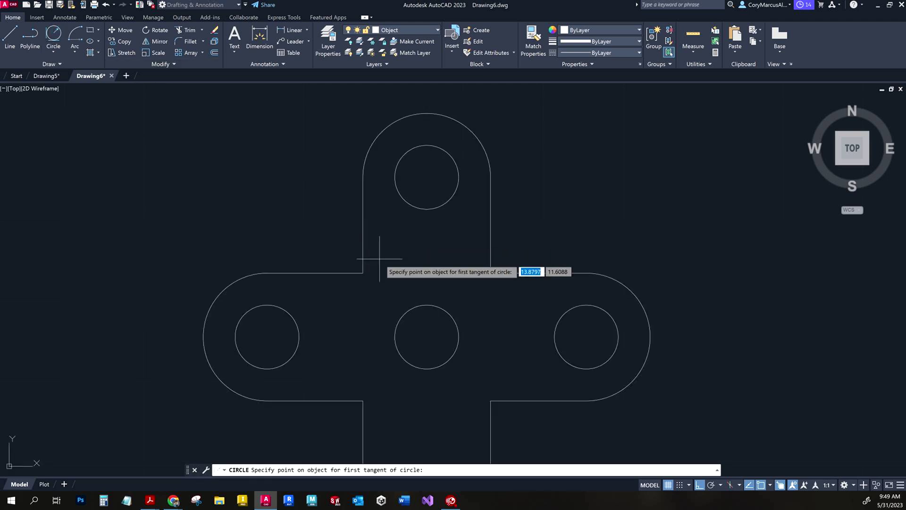
{"action": "left_click", "coordinate": [335, 273]}
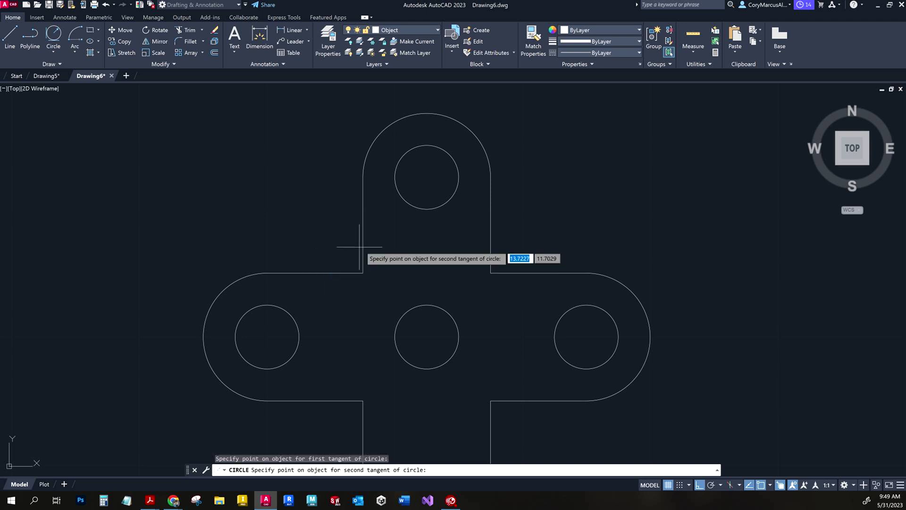
{"action": "left_click", "coordinate": [361, 236]}
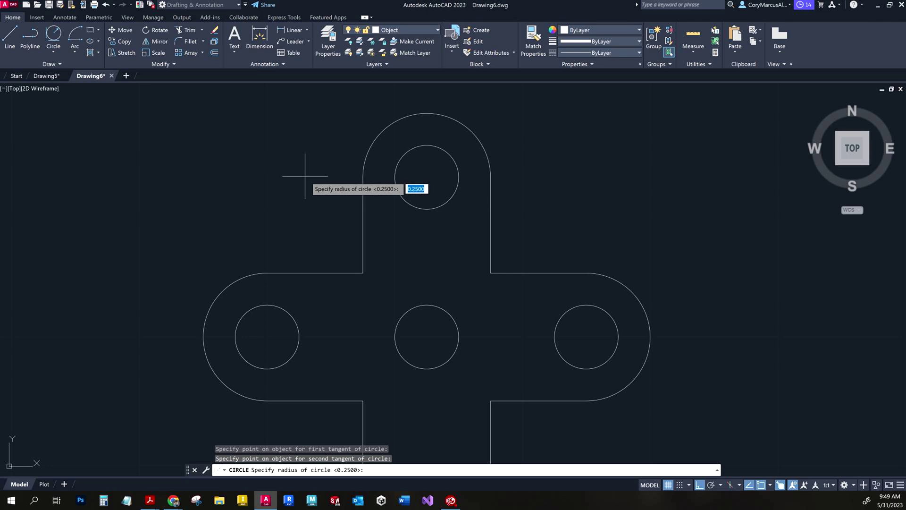
{"action": "type", "text": ".25"}
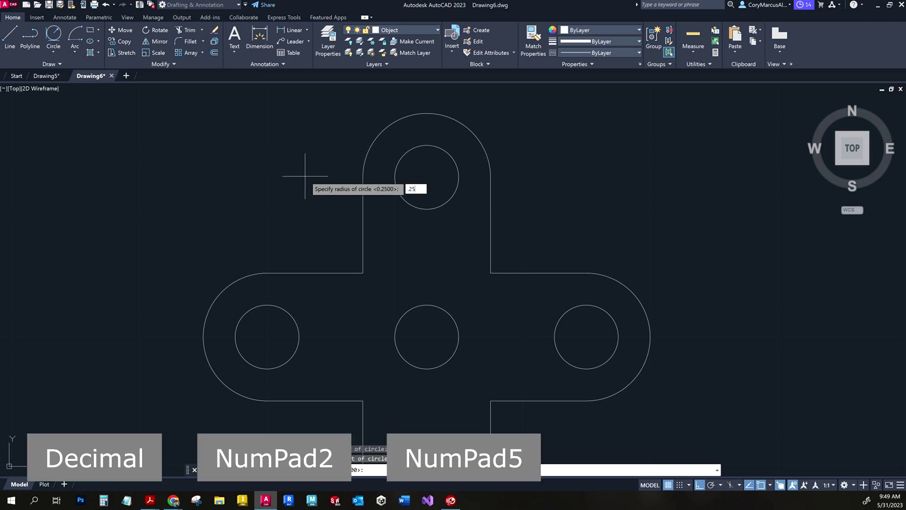
{"action": "key", "text": "Return"}
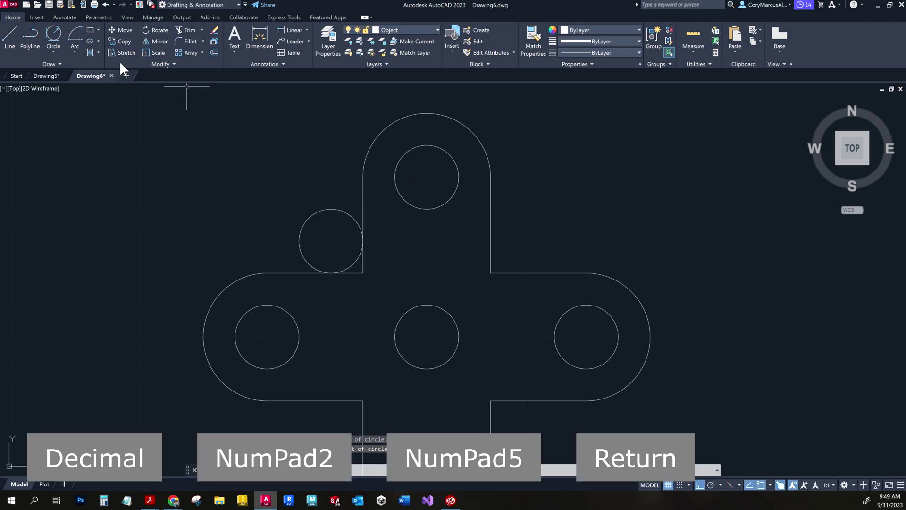
- Draw a 0.25 radius Tan, Tan, Radius circle against both edges of the upper-right inner corner
{"action": "left_click", "coordinate": [61, 36]}
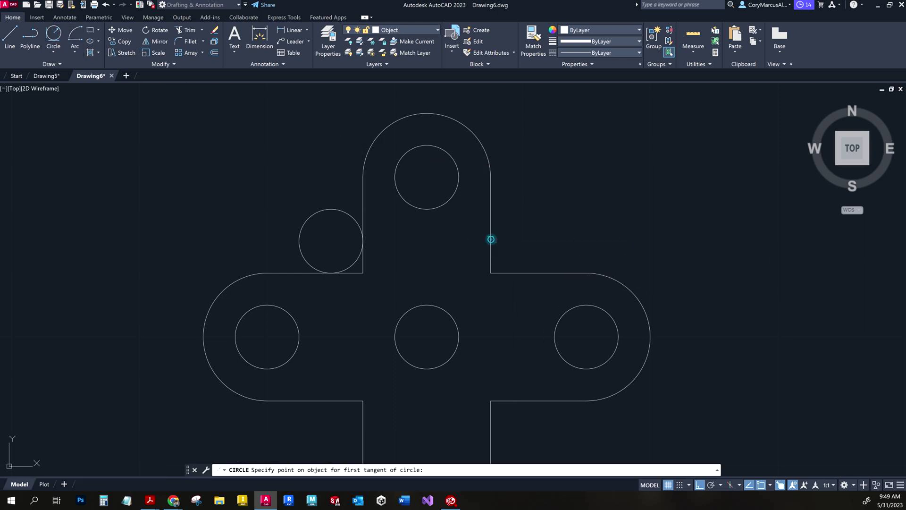
{"action": "left_click", "coordinate": [491, 239]}
{"action": "left_click", "coordinate": [523, 273]}
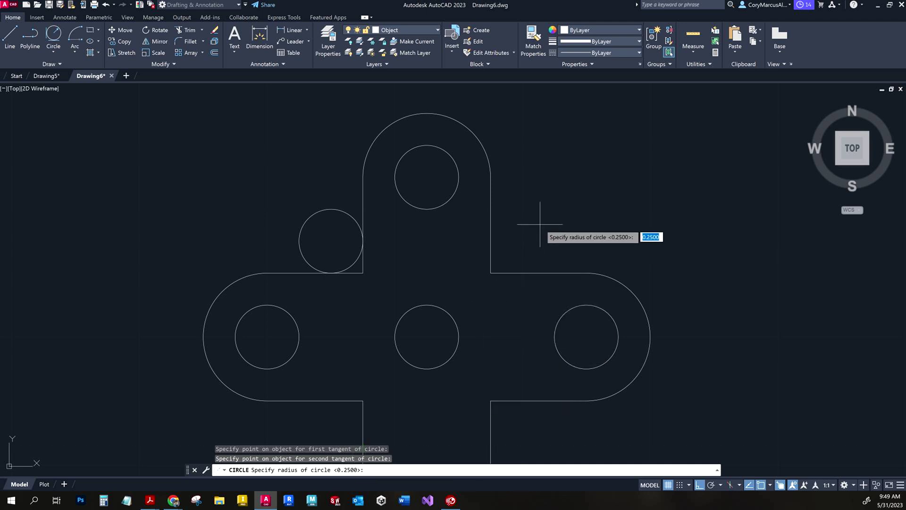
{"action": "key", "text": "Return"}
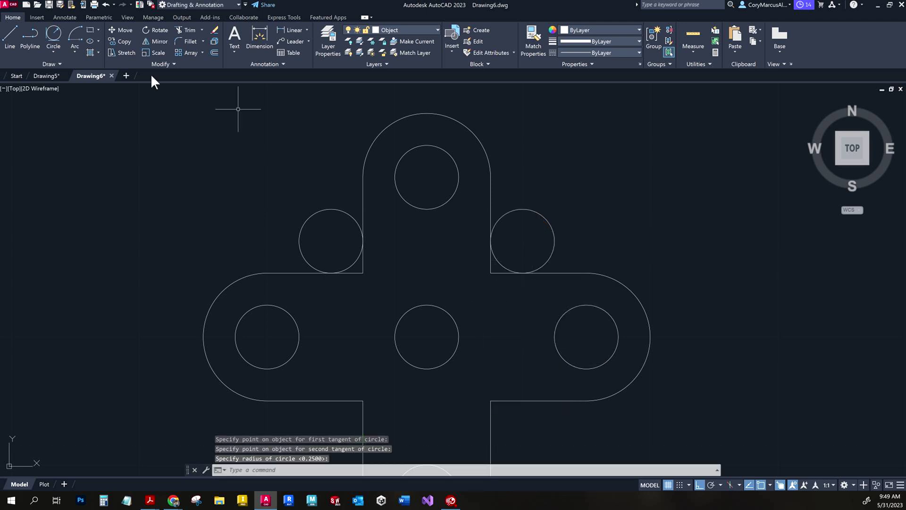
- Draw 0.25 radius Tan, Tan, Radius circles against the edges of the lower-left and lower-right inner corners
{"action": "left_click", "coordinate": [53, 34]}
{"action": "middle_click_drag", "start_coordinate": [366, 312], "coordinate": [312, 217]}
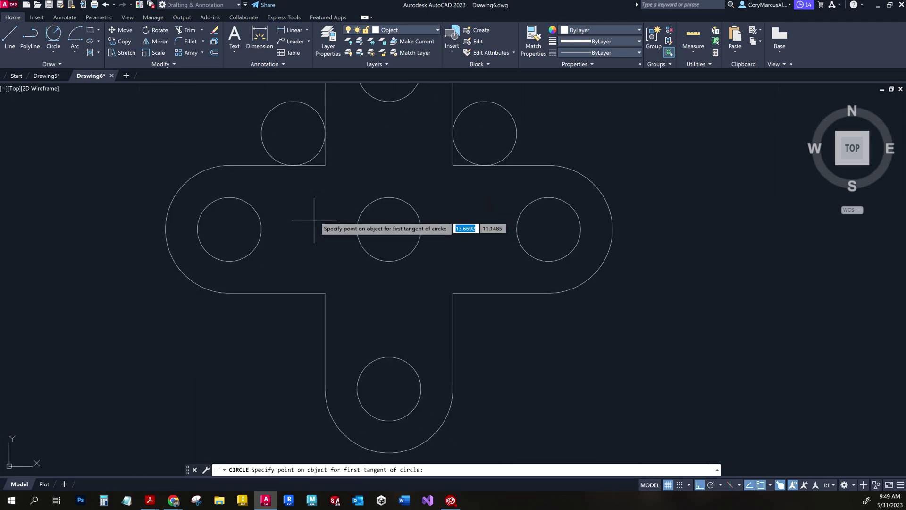
{"action": "left_click", "coordinate": [287, 293]}
{"action": "left_click", "coordinate": [324, 314]}
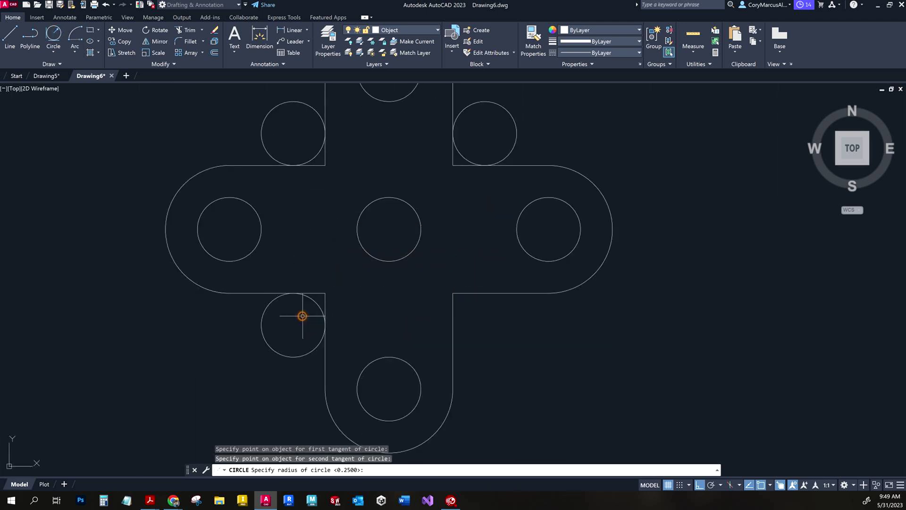
{"action": "key", "text": "Return"}
{"action": "left_click", "coordinate": [66, 43]}
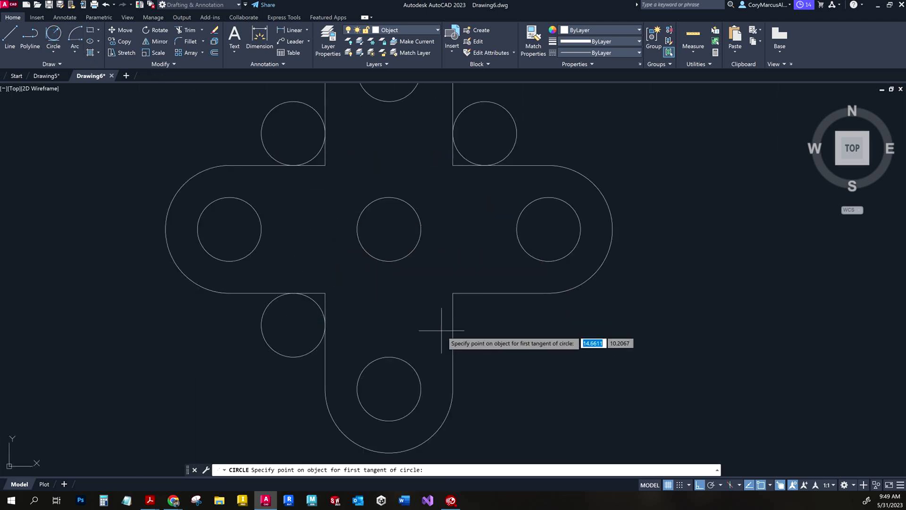
{"action": "left_click", "coordinate": [453, 312]}
{"action": "left_click", "coordinate": [485, 293]}
{"action": "key", "text": "Return"}
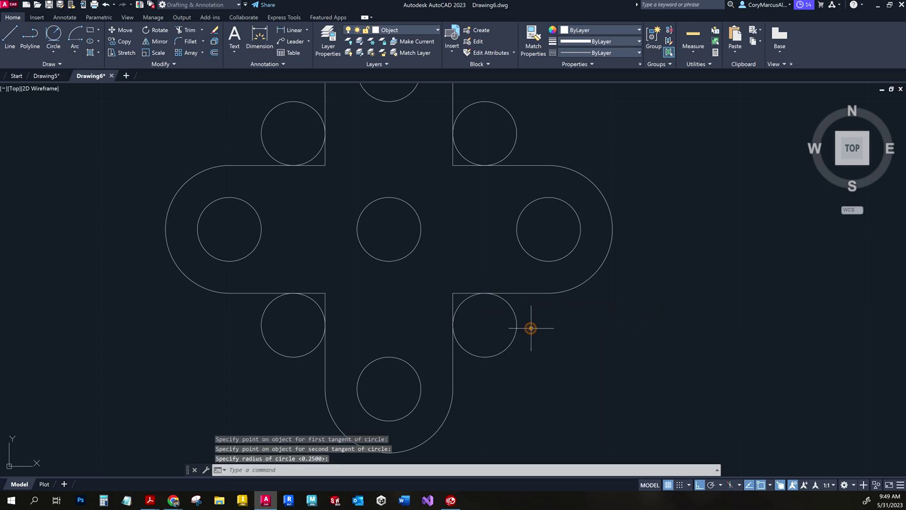
- Trim the outer portions of the four tangent circles and the square line ends at the upper-right inner corner
{"action": "scroll", "coordinate": [493, 211], "scroll_direction": "down", "scroll_amount": 2}
{"action": "middle_click_drag", "start_coordinate": [493, 226], "coordinate": [459, 288]}
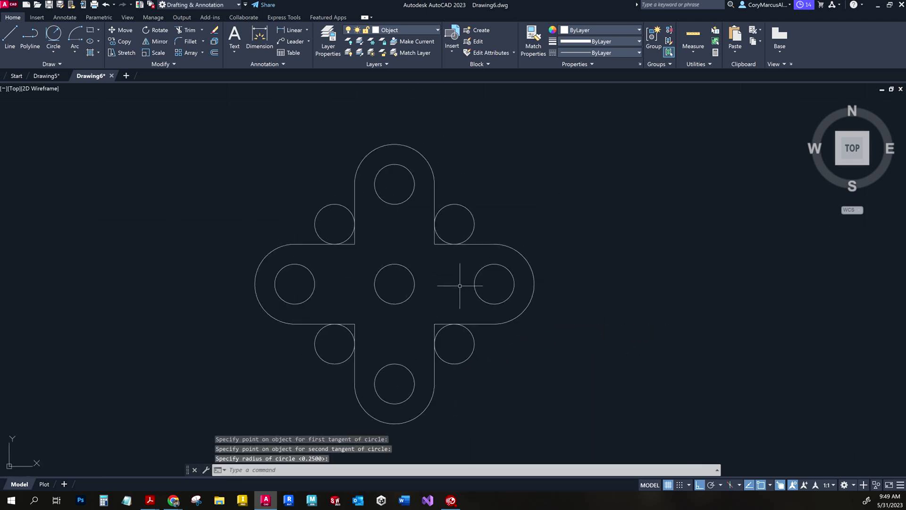
{"action": "type", "text": "tr"}
{"action": "key", "text": "Return"}
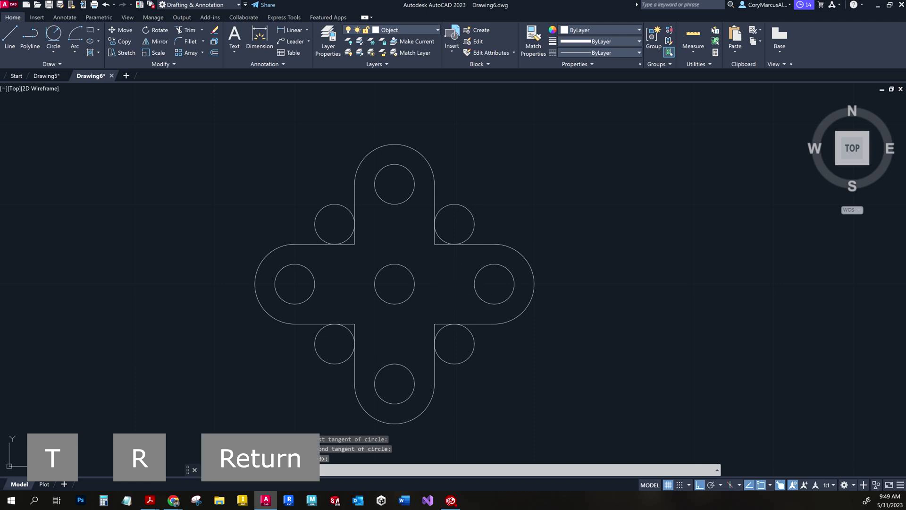
{"action": "key", "text": "Return"}
{"action": "scroll", "coordinate": [442, 228], "scroll_direction": "up", "scroll_amount": 2}
{"action": "scroll", "coordinate": [443, 225], "scroll_direction": "up", "scroll_amount": 2}
{"action": "left_click_drag", "start_coordinate": [419, 256], "coordinate": [437, 284]}
{"action": "left_click", "coordinate": [516, 193]}
{"action": "scroll", "coordinate": [331, 242], "scroll_direction": "down", "scroll_amount": 3}
{"action": "mouse_move", "coordinate": [389, 264]}
{"action": "left_mouse_down"}
{"action": "mouse_move", "coordinate": [302, 249]}
{"action": "mouse_move", "coordinate": [320, 240]}
{"action": "mouse_move", "coordinate": [275, 206]}
{"action": "left_mouse_up"}
{"action": "mouse_move", "coordinate": [446, 370]}
{"action": "left_mouse_down"}
{"action": "mouse_move", "coordinate": [469, 396]}
{"action": "mouse_move", "coordinate": [426, 355]}
{"action": "left_mouse_up"}
{"action": "mouse_move", "coordinate": [304, 390]}
{"action": "left_mouse_down"}
{"action": "mouse_move", "coordinate": [317, 376]}
{"action": "mouse_move", "coordinate": [283, 390]}
{"action": "left_mouse_up"}
- Trim the remaining square line ends at the upper-left and both lower inner corners
{"action": "scroll", "coordinate": [333, 263], "scroll_direction": "up", "scroll_amount": 3}
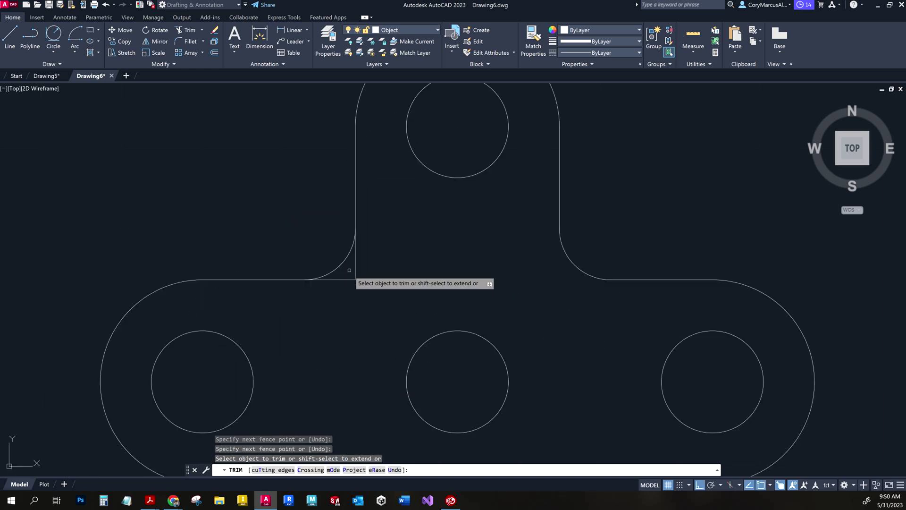
{"action": "middle_click_drag", "start_coordinate": [335, 292], "coordinate": [328, 110]}
{"action": "left_click_drag", "start_coordinate": [318, 291], "coordinate": [368, 330]}
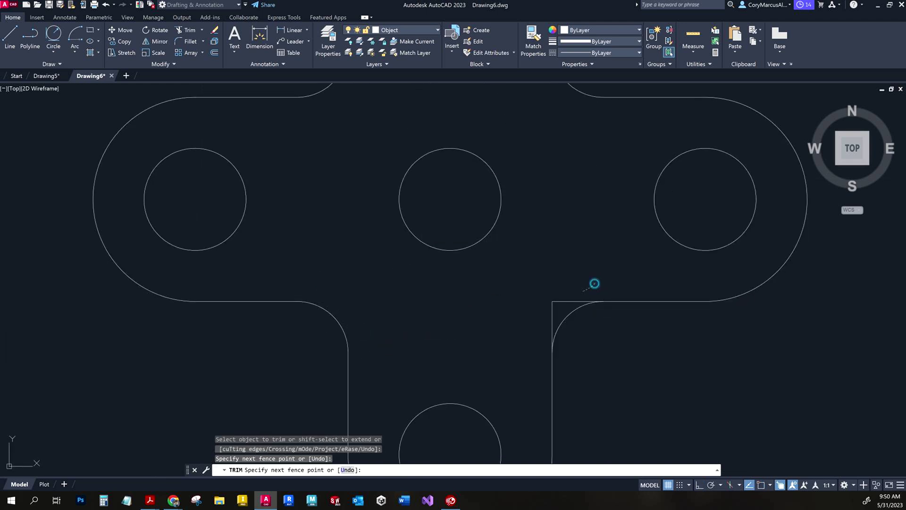
{"action": "left_click_drag", "start_coordinate": [544, 313], "coordinate": [569, 291]}
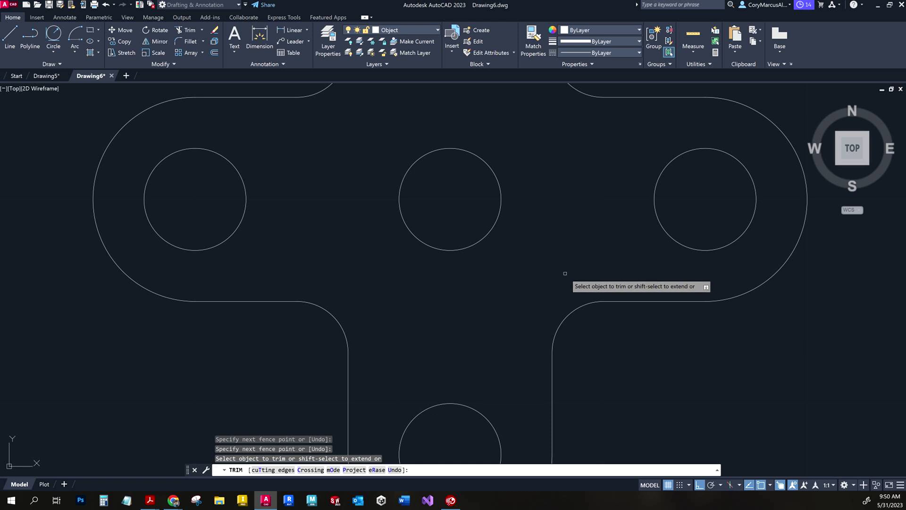
{"action": "key", "text": "Escape"}
{"action": "key", "text": "Escape"}
- Compare the finished outline with the textbook figure for P4-5 and make Center the current layer
{"action": "scroll", "coordinate": [545, 272], "scroll_direction": "down", "scroll_amount": 5}
{"action": "middle_click_drag", "start_coordinate": [546, 276], "coordinate": [508, 308]}
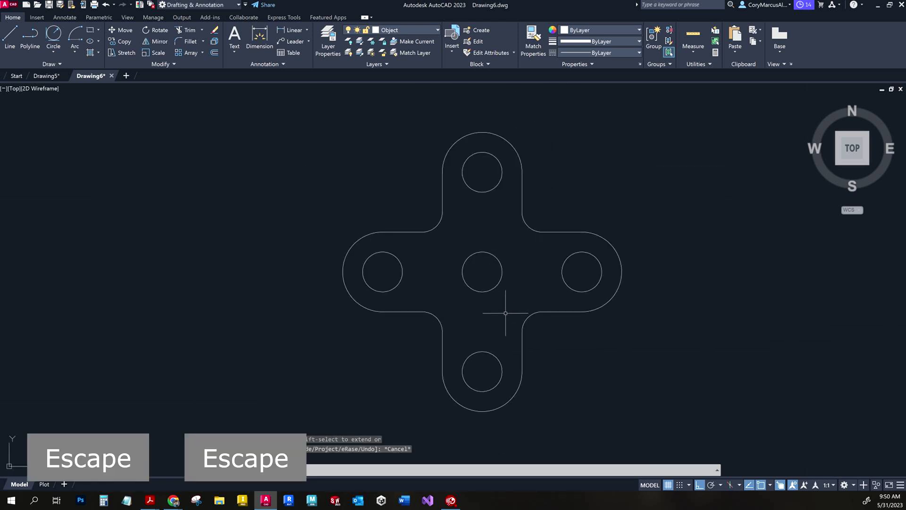
{"action": "key", "text": "alt+Tab"}
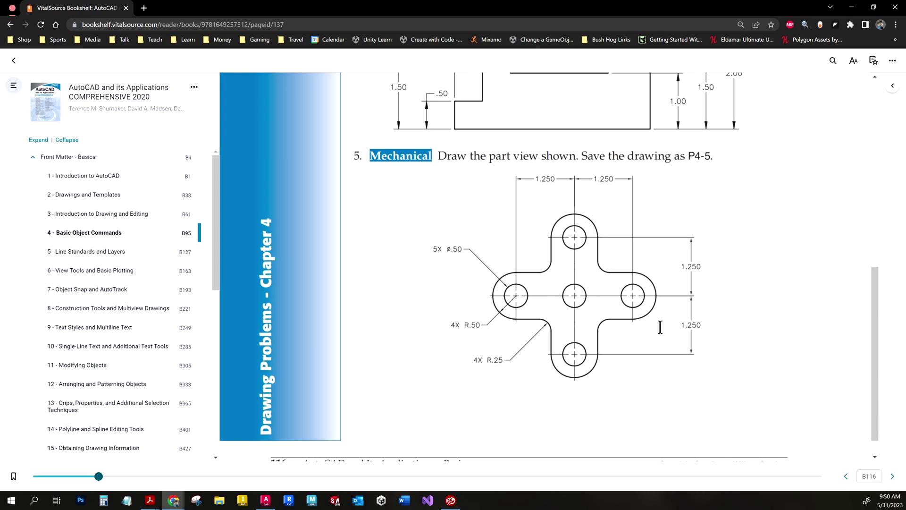
{"action": "key", "text": "alt+Tab"}
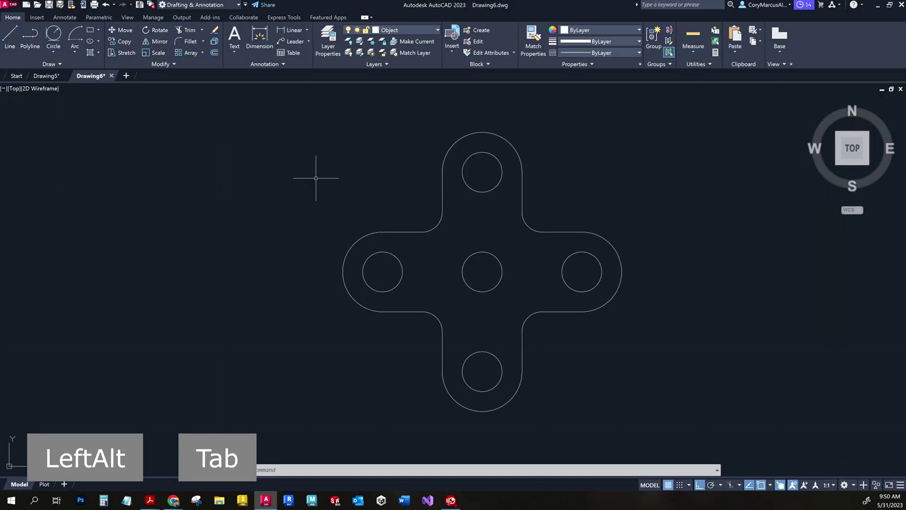
{"action": "left_click", "coordinate": [414, 30]}
{"action": "left_click", "coordinate": [405, 50]}
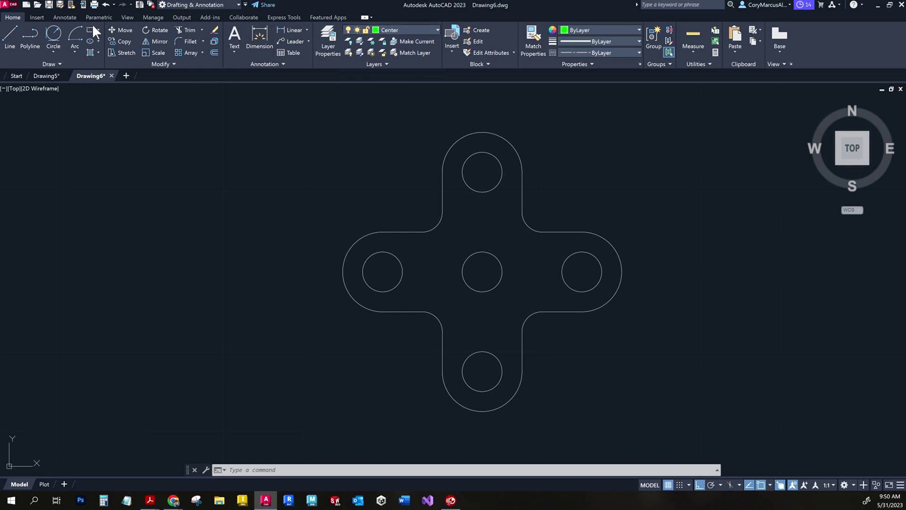
- Add center marks to the rounded ends of all four arms and to the hole in the middle
{"action": "left_click", "coordinate": [64, 18]}
{"action": "left_click", "coordinate": [315, 43]}
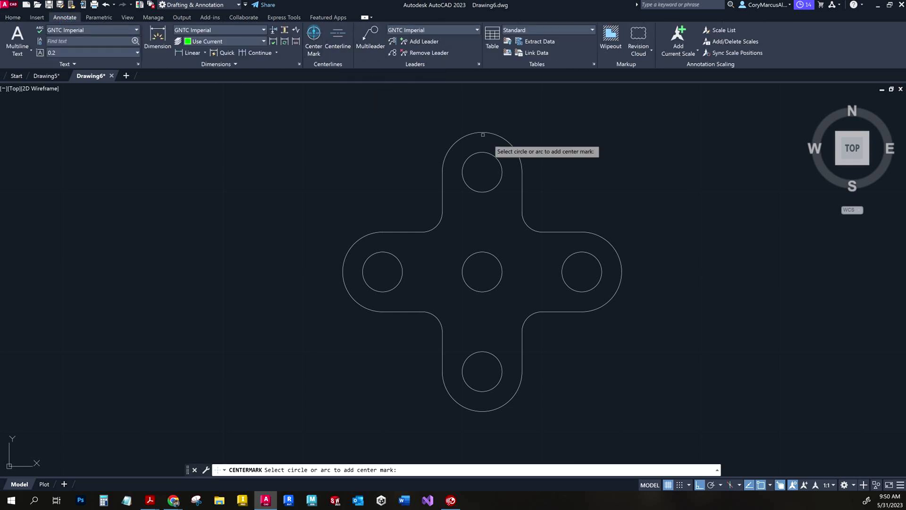
{"action": "left_click", "coordinate": [495, 134]}
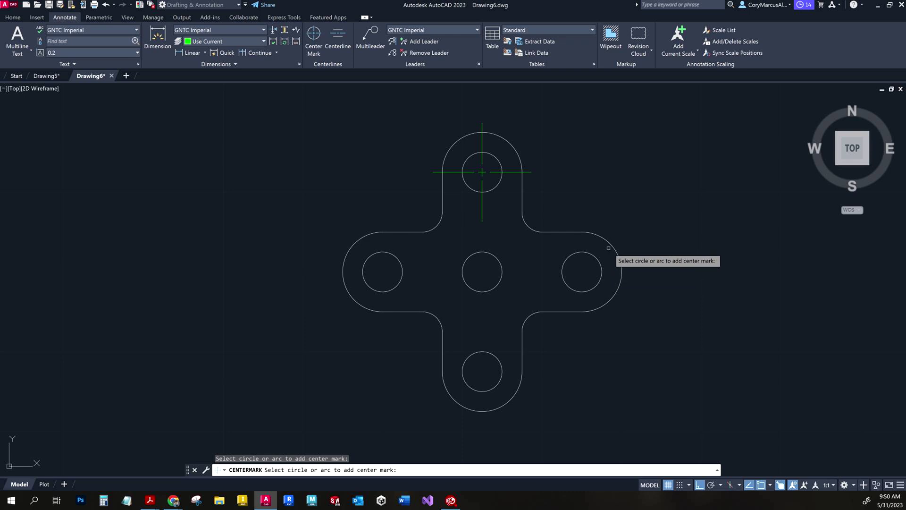
{"action": "left_click", "coordinate": [612, 248]}
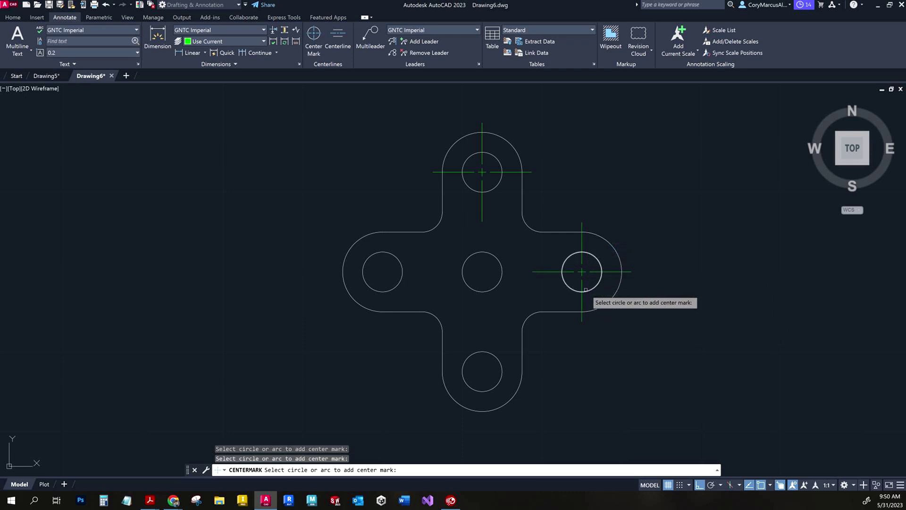
{"action": "left_click", "coordinate": [370, 235]}
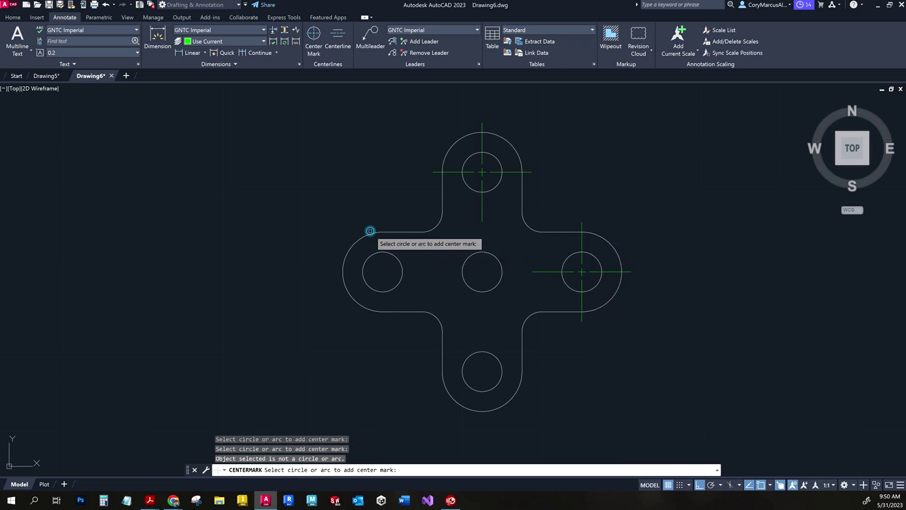
{"action": "left_click", "coordinate": [369, 237]}
{"action": "left_click", "coordinate": [368, 237]}
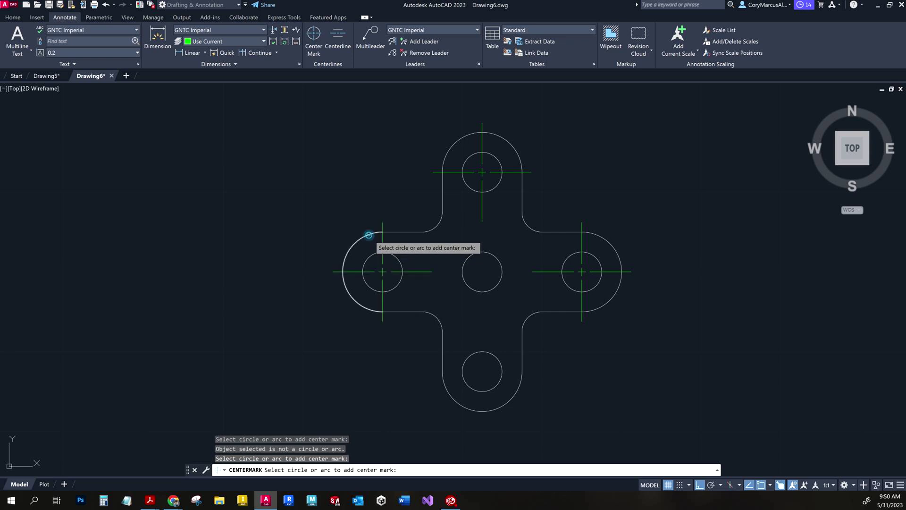
{"action": "left_click", "coordinate": [514, 398]}
{"action": "left_click", "coordinate": [495, 255]}
{"action": "key", "text": "Return"}
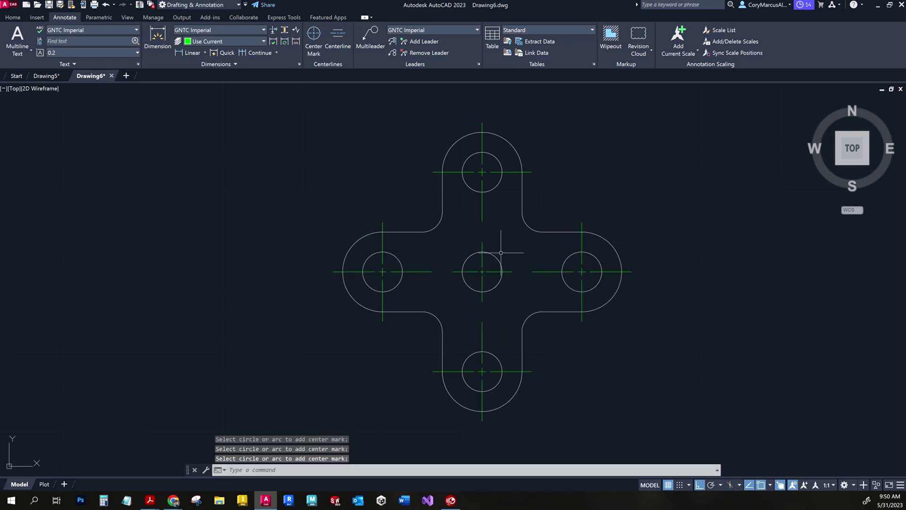
- Check the textbook's centerlines and extend the upper arm's center mark down to the mark of the middle hole
{"action": "key", "text": "alt+Tab"}
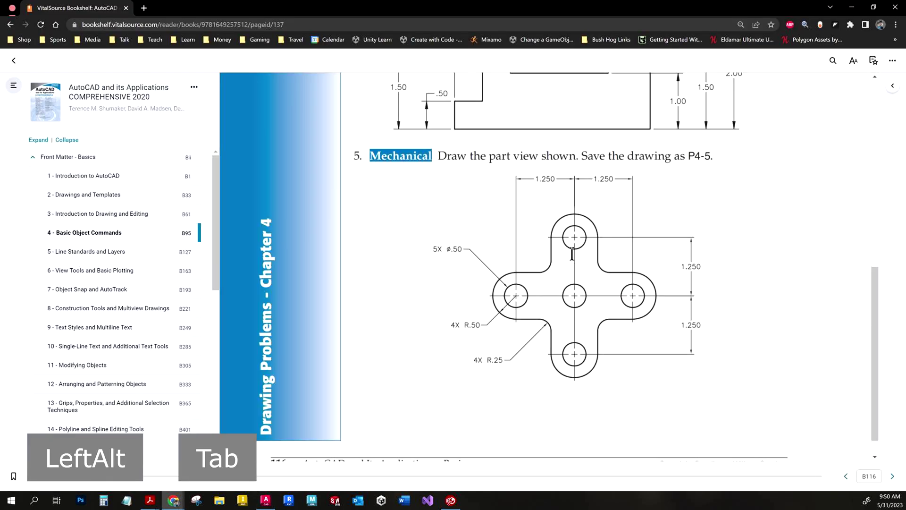
{"action": "key", "text": "alt+Tab"}
{"action": "left_click", "coordinate": [491, 208]}
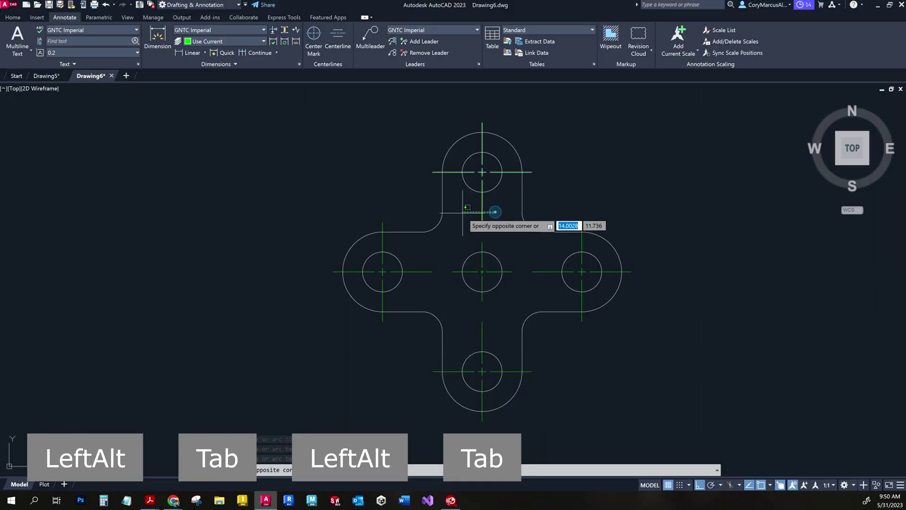
{"action": "left_click", "coordinate": [513, 253]}
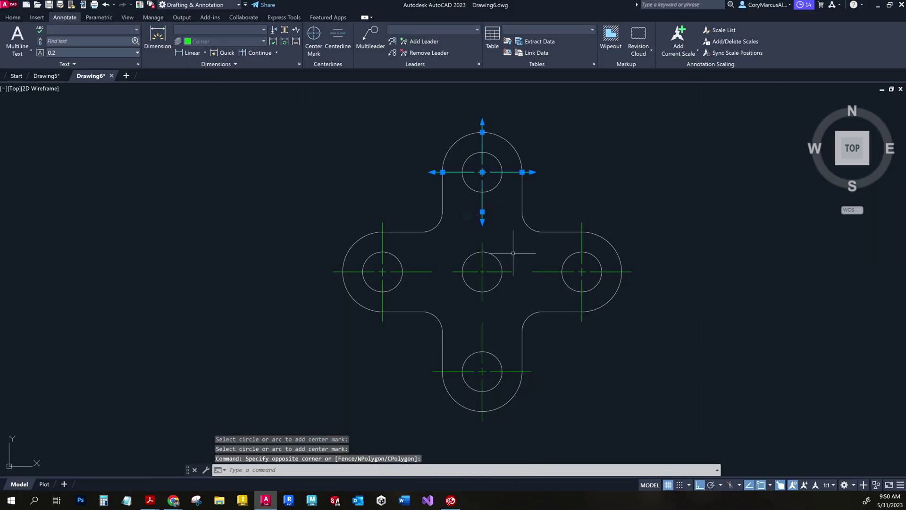
{"action": "left_click", "coordinate": [482, 211]}
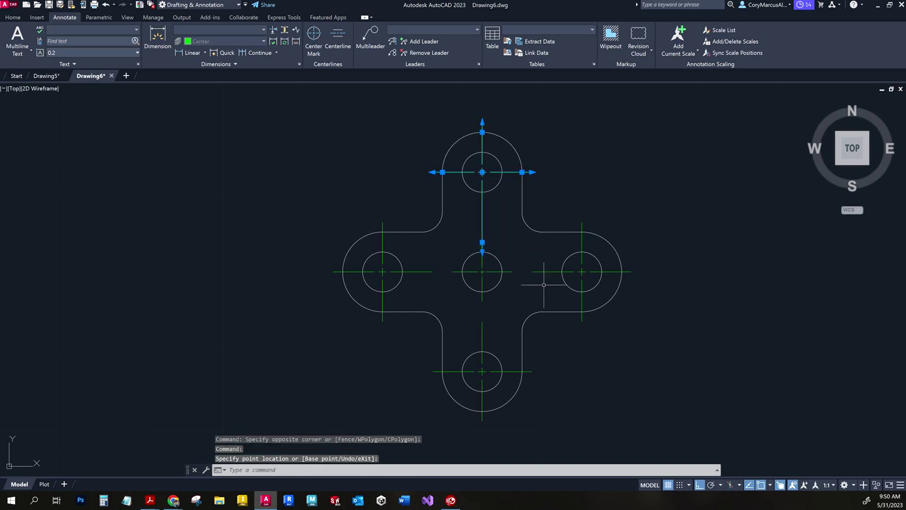
{"action": "key", "text": "Escape"}
- Extend the lower arm's center mark up to the center mark of the middle hole
{"action": "left_click", "coordinate": [489, 330]}
{"action": "left_click", "coordinate": [493, 342]}
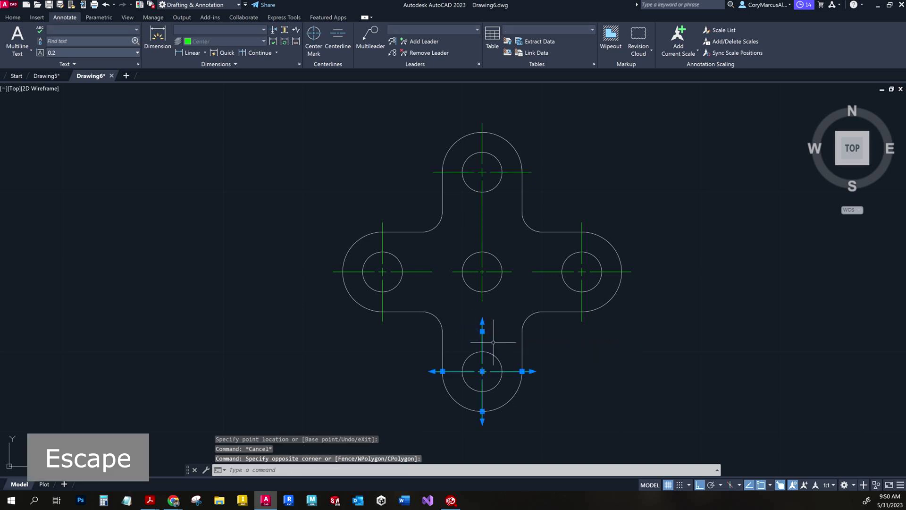
{"action": "left_click", "coordinate": [482, 331]}
{"action": "left_click", "coordinate": [483, 295]}
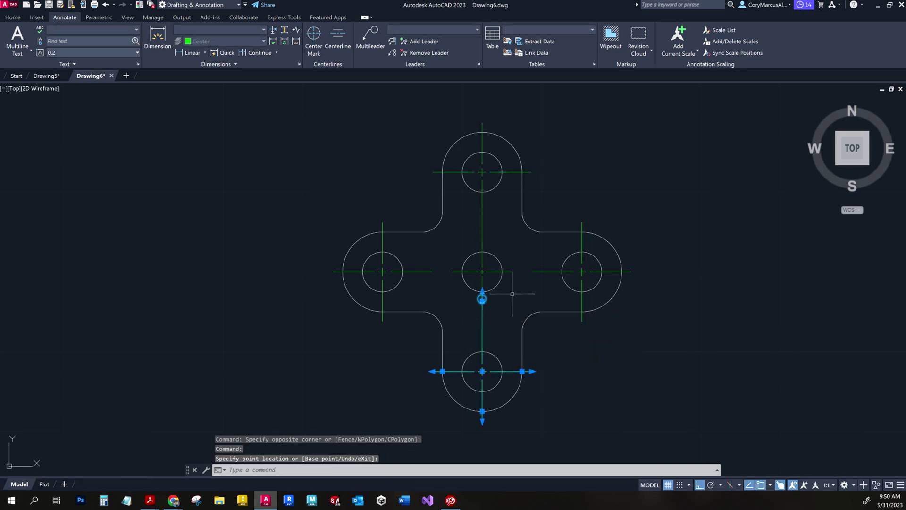
{"action": "key", "text": "Escape"}
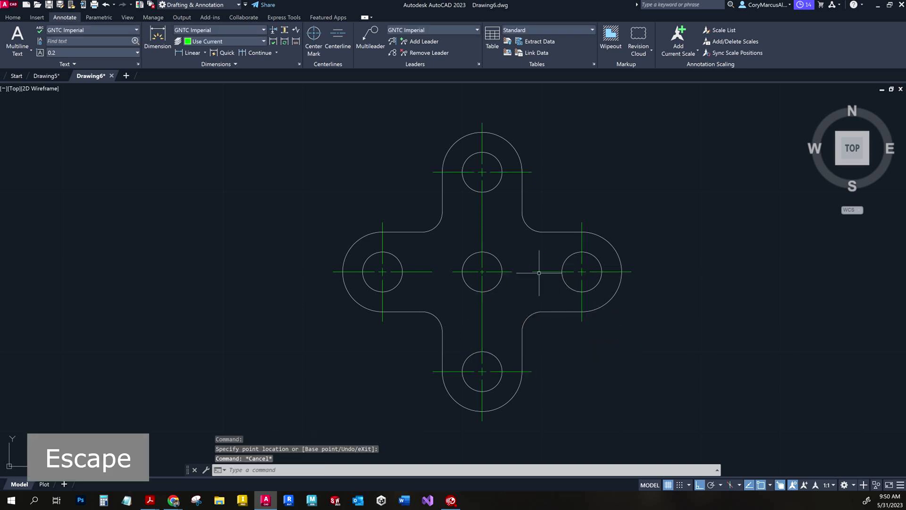
- Extend the center marks of the right and left arms inward to the mark of the middle hole
{"action": "left_click", "coordinate": [547, 272]}
{"action": "left_click", "coordinate": [541, 272]}
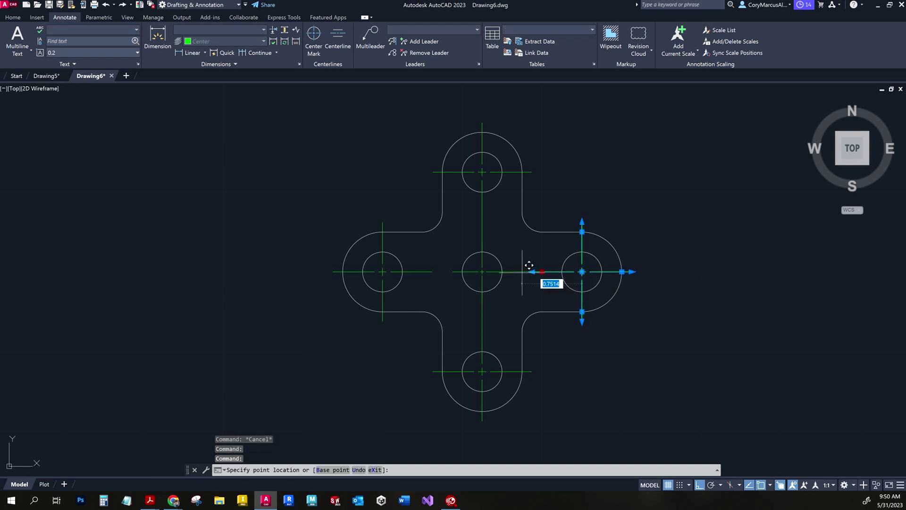
{"action": "key", "text": "Escape"}
{"action": "left_click", "coordinate": [418, 272]}
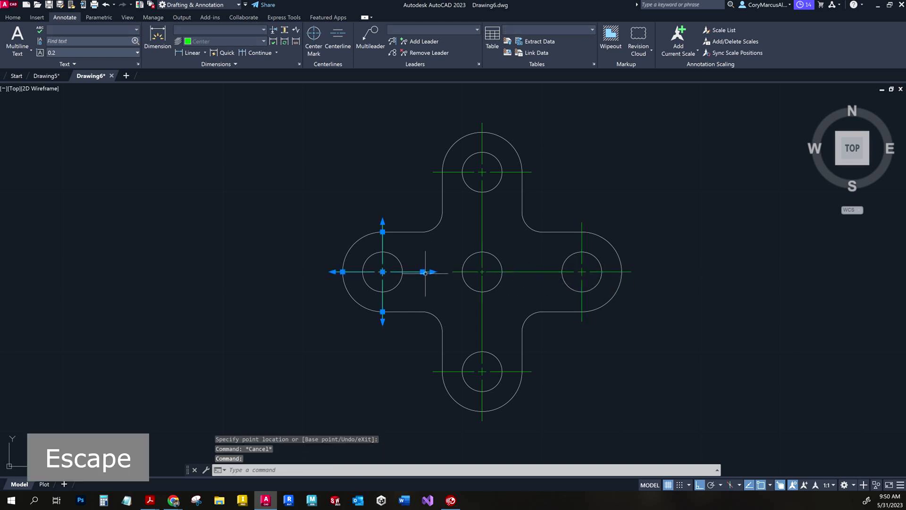
{"action": "left_click", "coordinate": [422, 272]}
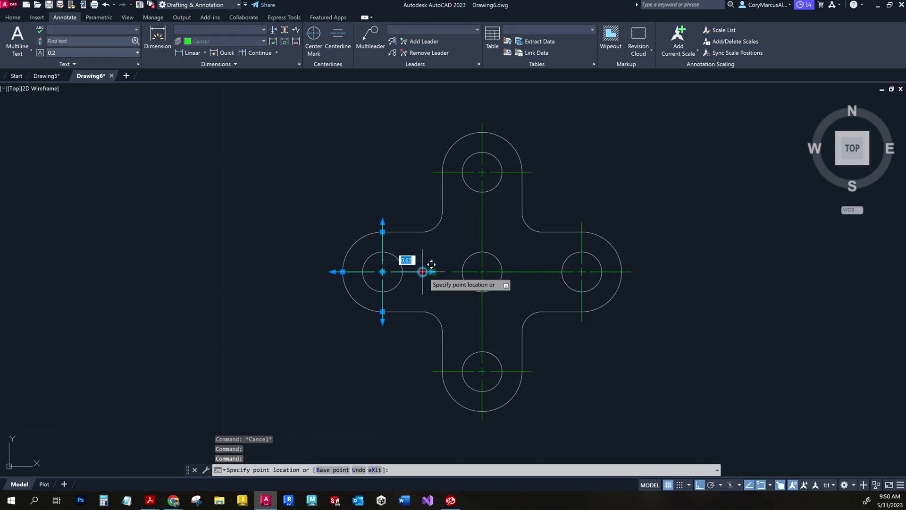
{"action": "left_click", "coordinate": [452, 270]}
{"action": "key", "text": "Escape"}
{"action": "scroll", "coordinate": [485, 267], "scroll_direction": "down", "scroll_amount": 2}
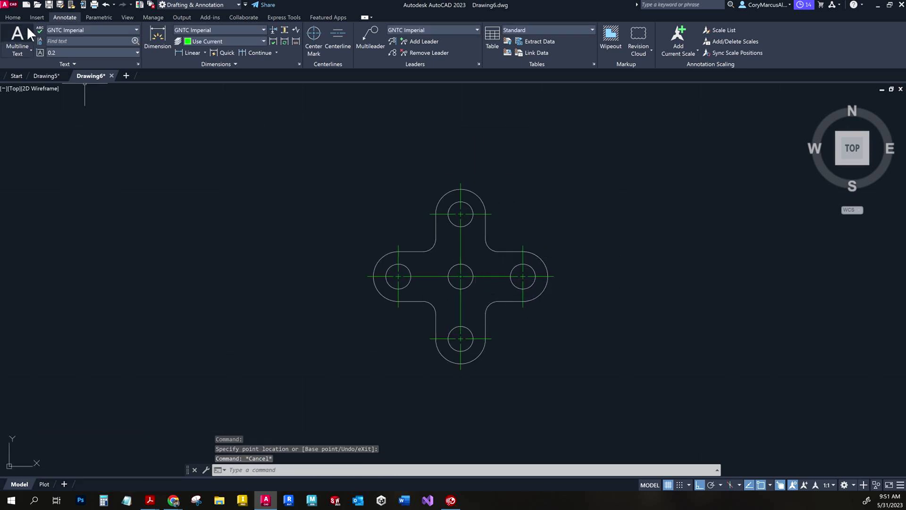
- Create a new drawing from the GNTC Imperial Template
{"action": "left_click", "coordinate": [26, 4]}
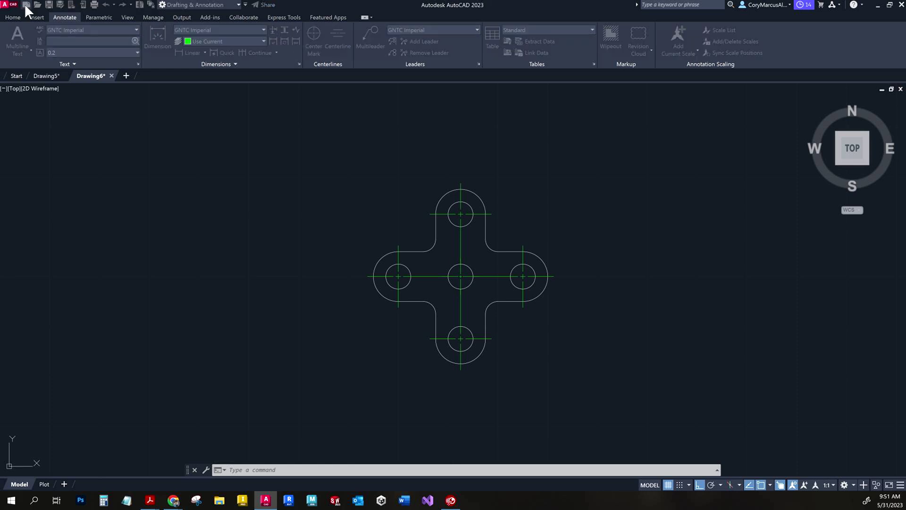
{"action": "double_click", "coordinate": [307, 146]}
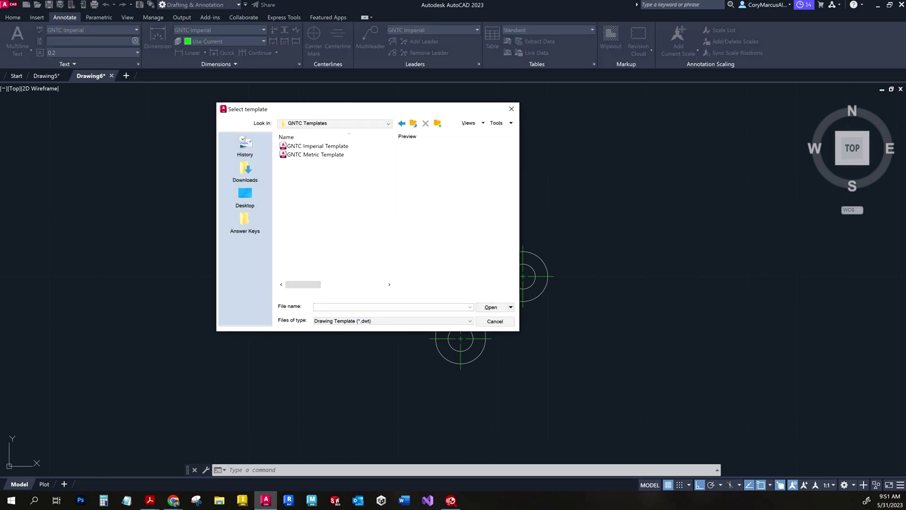
{"action": "double_click", "coordinate": [312, 146]}
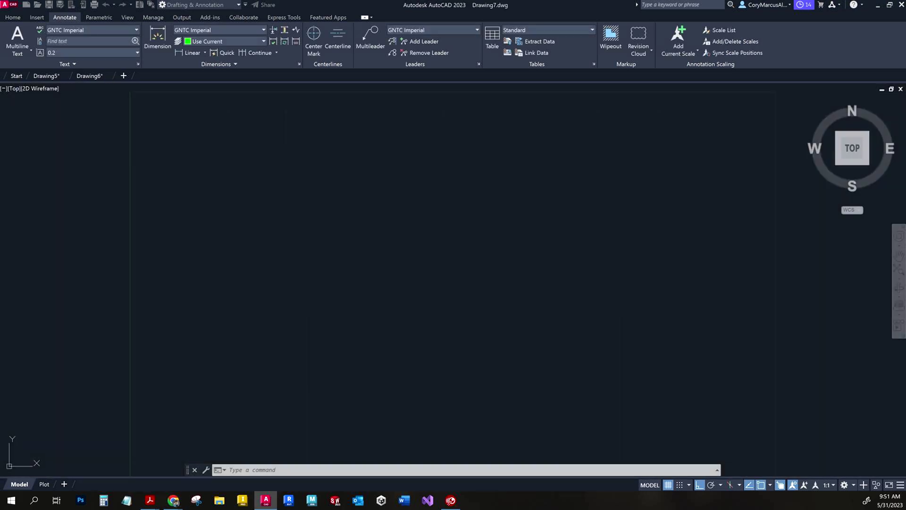
- Switch to the textbook in the browser, go to the next page and read the dimensions of part P4-6
{"action": "key", "text": "alt+Tab"}
{"action": "key", "text": "Tab"}
{"action": "key", "text": "alt+Tab"}
{"action": "key", "text": "alt+Tab"}
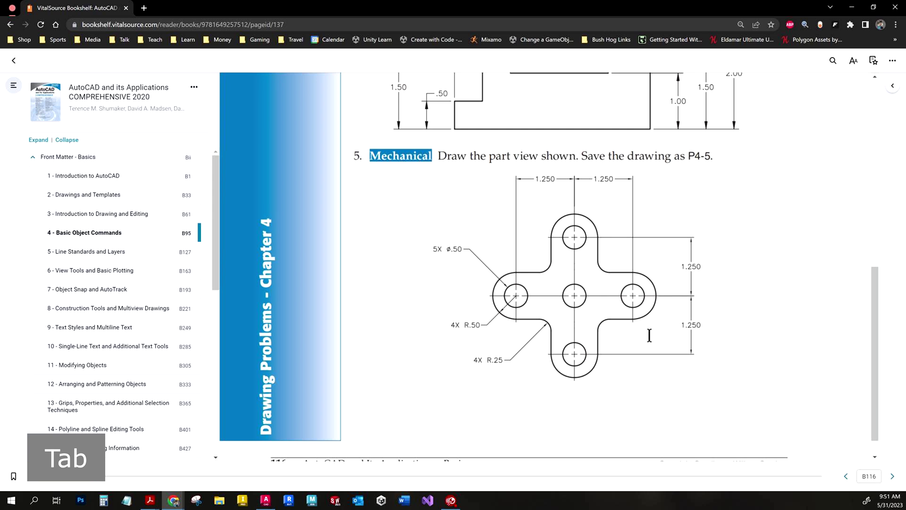
{"action": "left_click", "coordinate": [892, 476]}
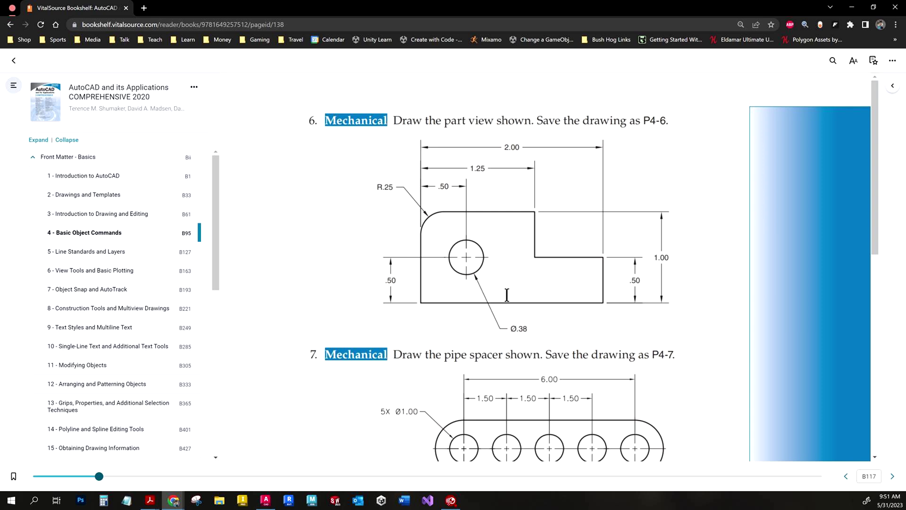
- Back in AutoCAD, turn on Ortho and draw P4-6's bottom edge 2 units to the right from snap point 12,8
{"action": "key", "text": "alt+Tab"}
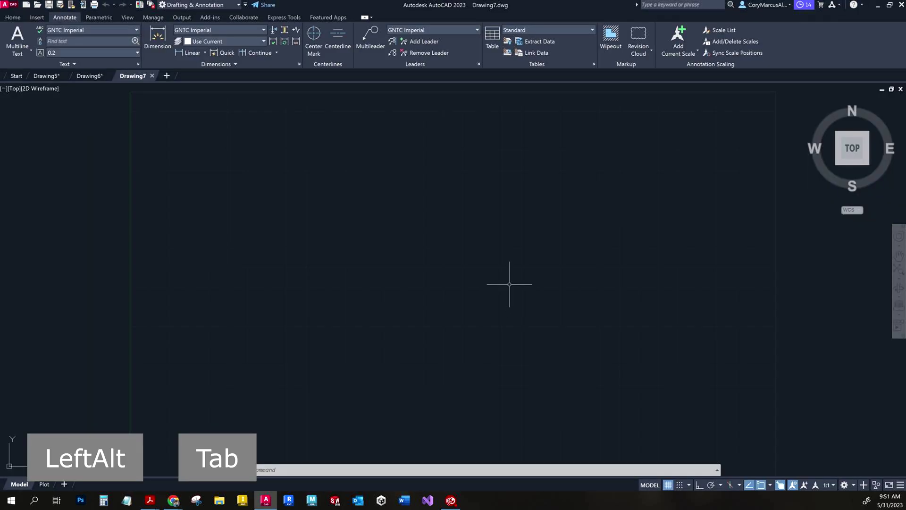
{"action": "left_click", "coordinate": [18, 16]}
{"action": "left_click", "coordinate": [10, 35]}
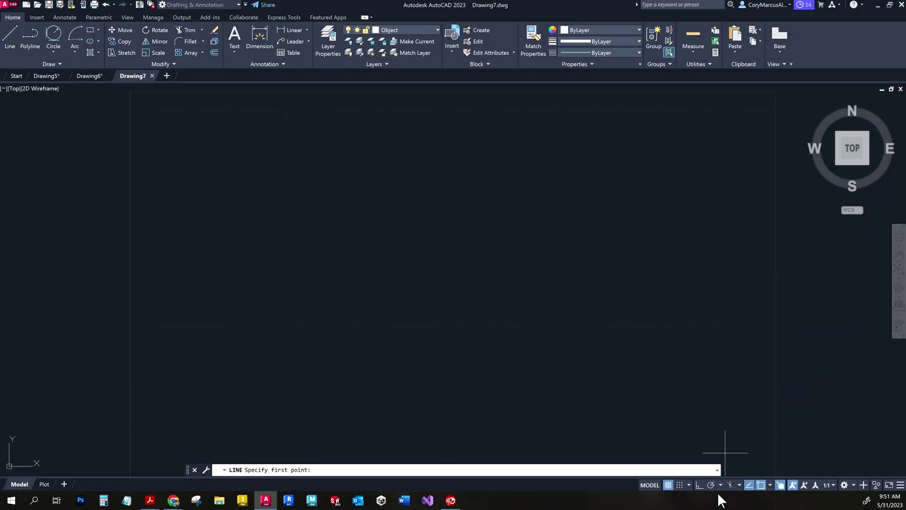
{"action": "left_click", "coordinate": [699, 485]}
{"action": "left_click", "coordinate": [679, 484]}
{"action": "scroll", "coordinate": [420, 294], "scroll_direction": "down", "scroll_amount": 3}
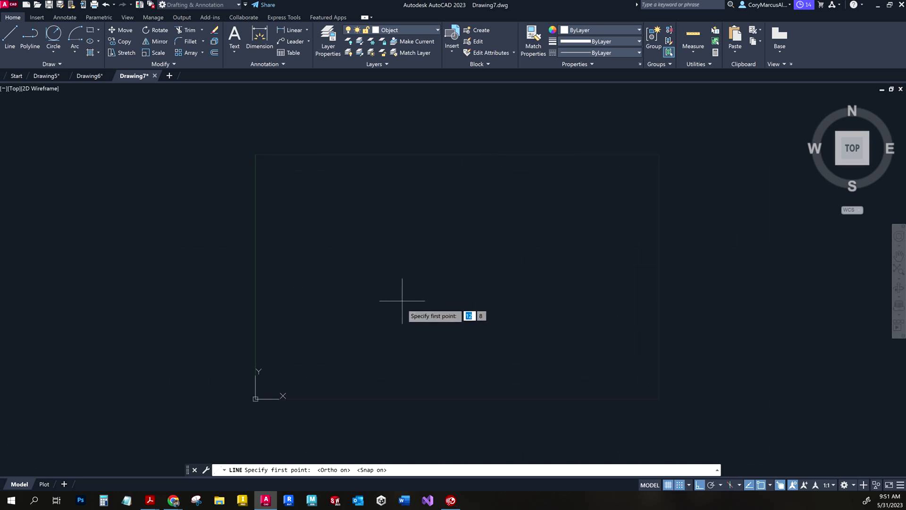
{"action": "left_click", "coordinate": [401, 301]}
{"action": "key", "text": "F9"}
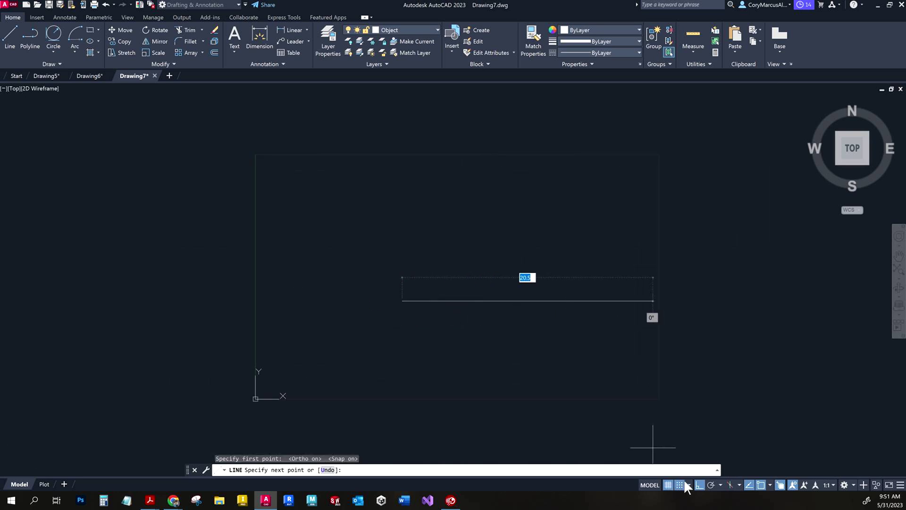
{"action": "scroll", "coordinate": [446, 289], "scroll_direction": "up", "scroll_amount": 2}
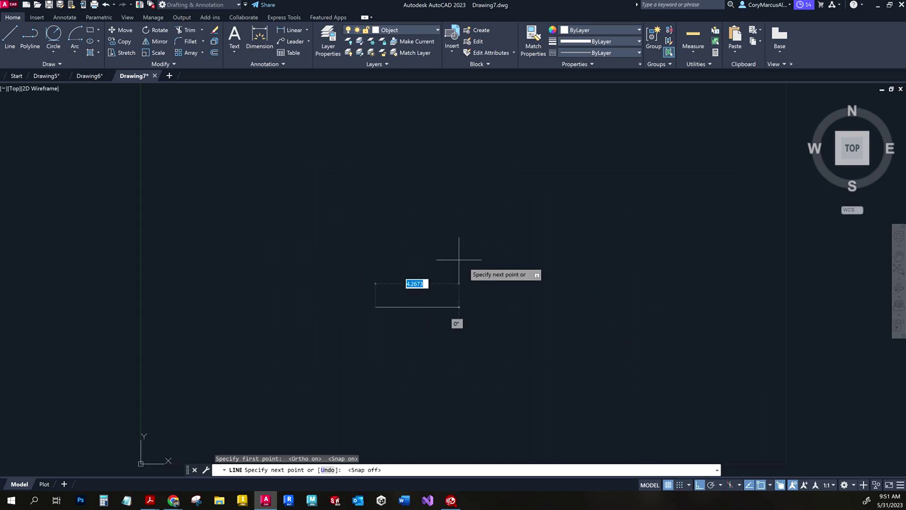
{"action": "mouse_move", "coordinate": [485, 273]}
{"action": "middle_mouse_down"}
{"action": "mouse_move", "coordinate": [499, 356]}
{"action": "mouse_move", "coordinate": [502, 336]}
{"action": "middle_mouse_up"}
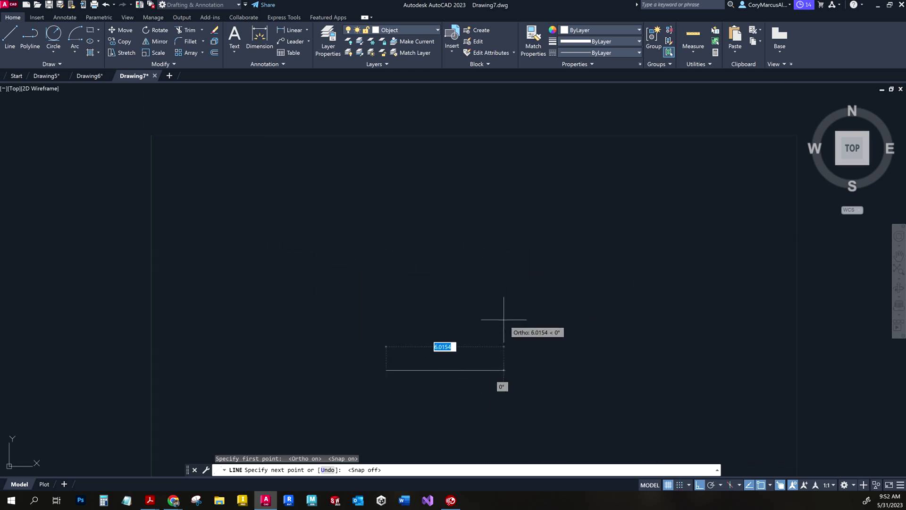
{"action": "type", "text": "2"}
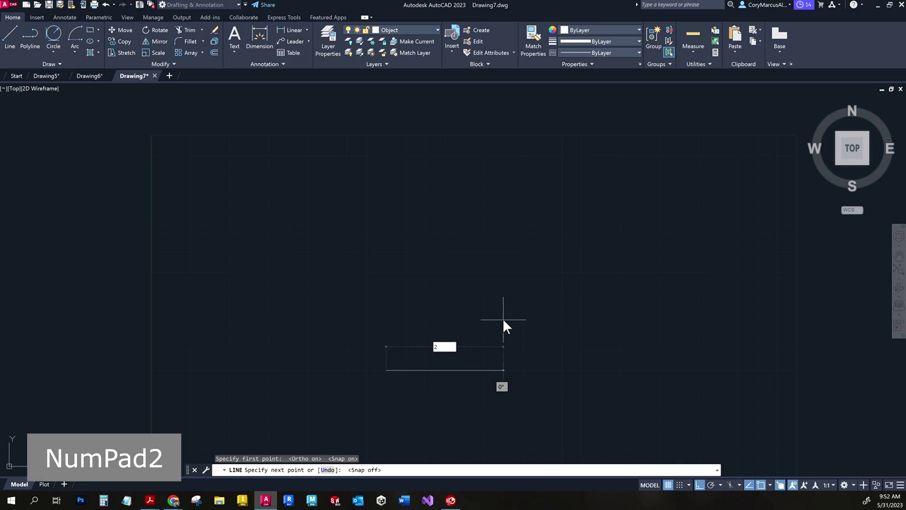
{"action": "key", "text": "Return"}
- Draw the right edge 0.5 units upward from the bottom edge's end and finish the line there
{"action": "scroll", "coordinate": [398, 364], "scroll_direction": "up", "scroll_amount": 5}
{"action": "middle_click_drag", "start_coordinate": [461, 356], "coordinate": [443, 315]}
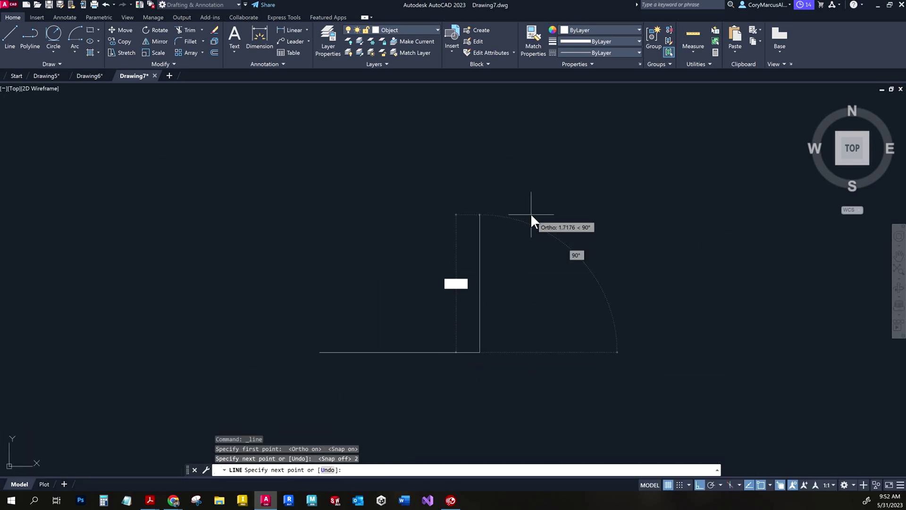
{"action": "type", "text": ".5"}
{"action": "key", "text": "Return"}
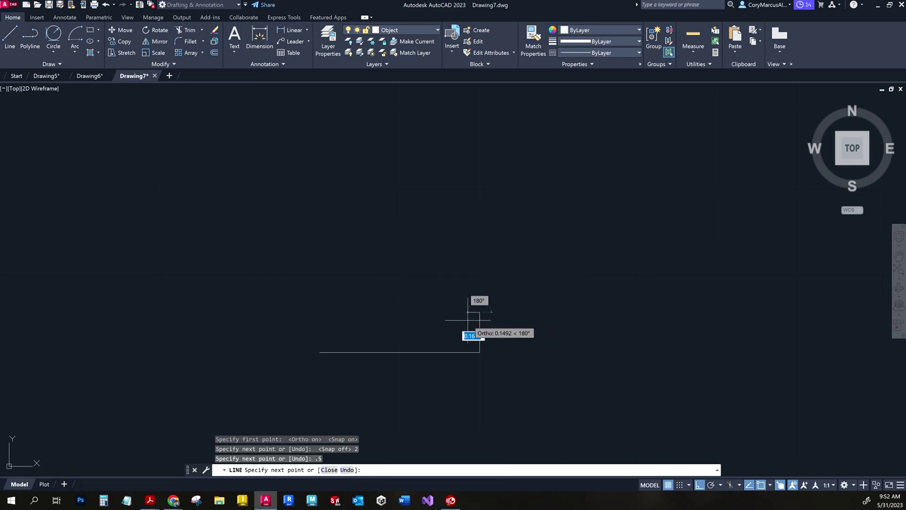
{"action": "key", "text": "Escape"}
- From the bottom edge's left end, draw the left edge 1 unit up and the top edge 1.25 units right
{"action": "key", "text": "space"}
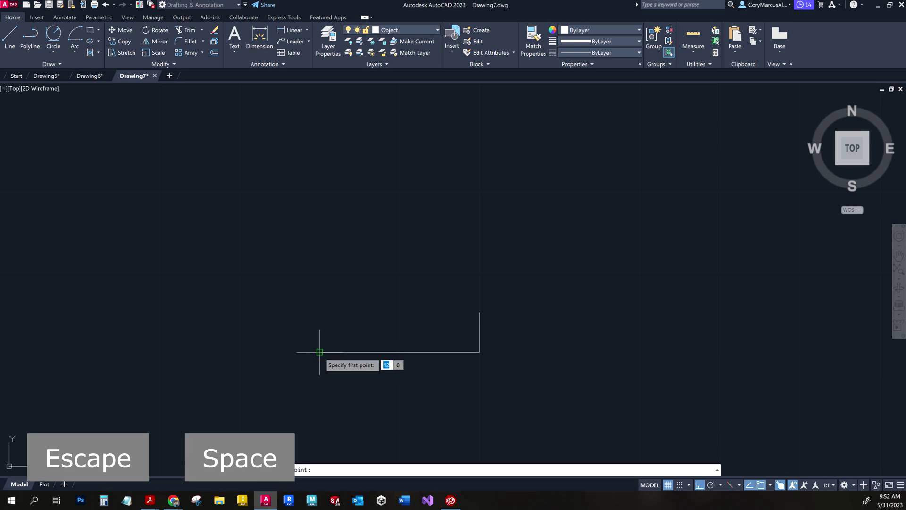
{"action": "left_click", "coordinate": [319, 351]}
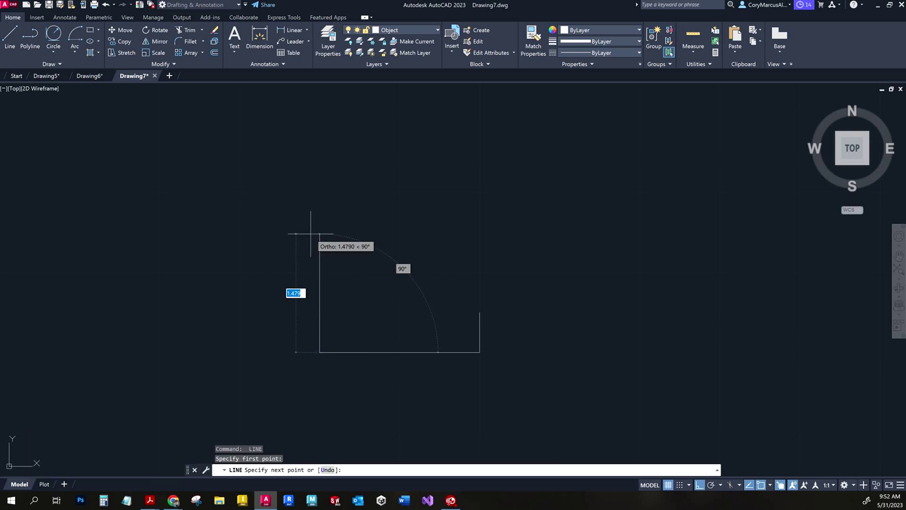
{"action": "type", "text": "1"}
{"action": "key", "text": "Return"}
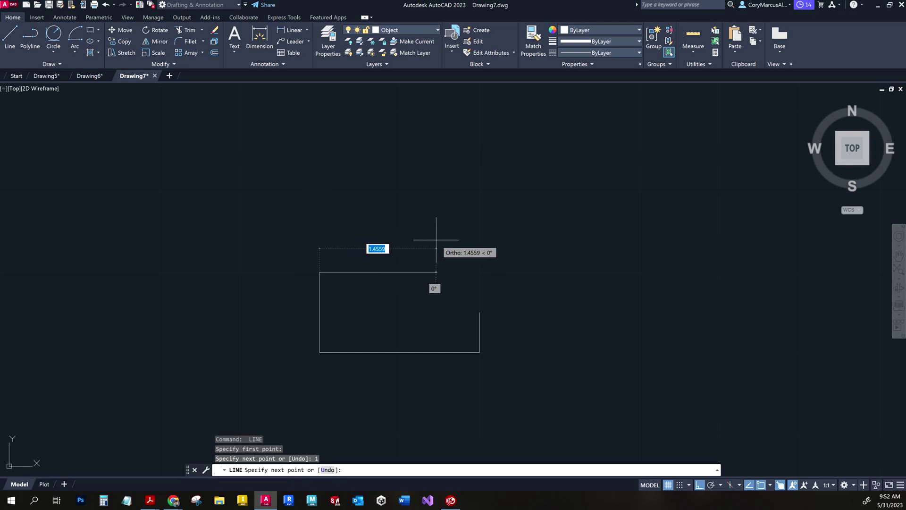
{"action": "type", "text": "1.25"}
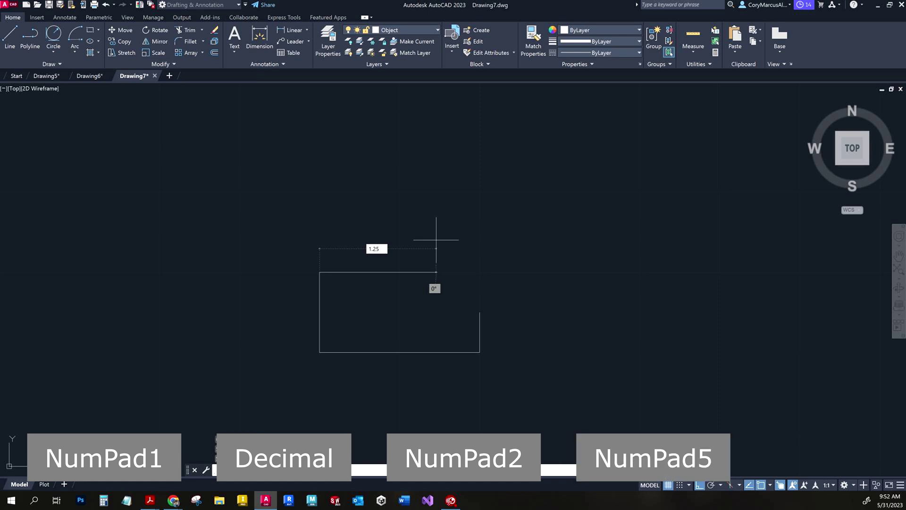
{"action": "key", "text": "Return"}
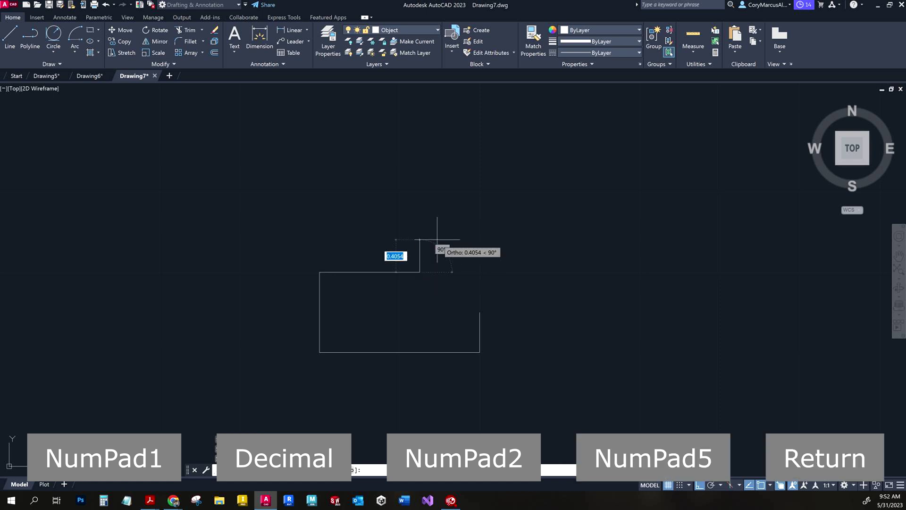
- Check the step in the textbook figure, draw it 0.5 units down and close the outline at the right edge's upper end
{"action": "key", "text": "alt+Tab"}
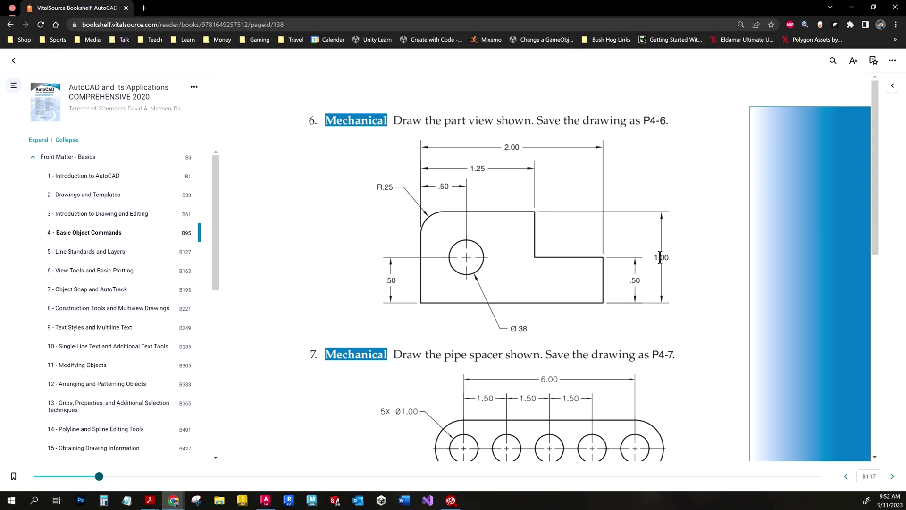
{"action": "key", "text": "alt+Tab"}
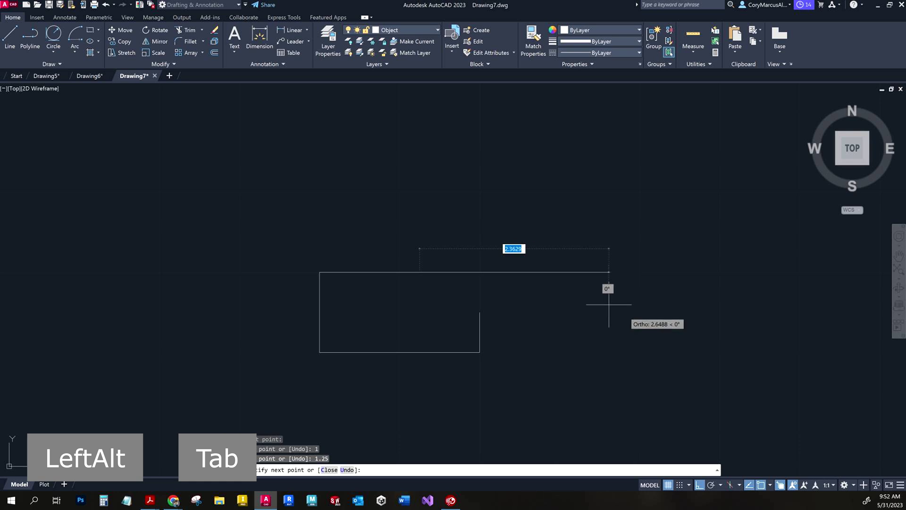
{"action": "type", "text": ".5"}
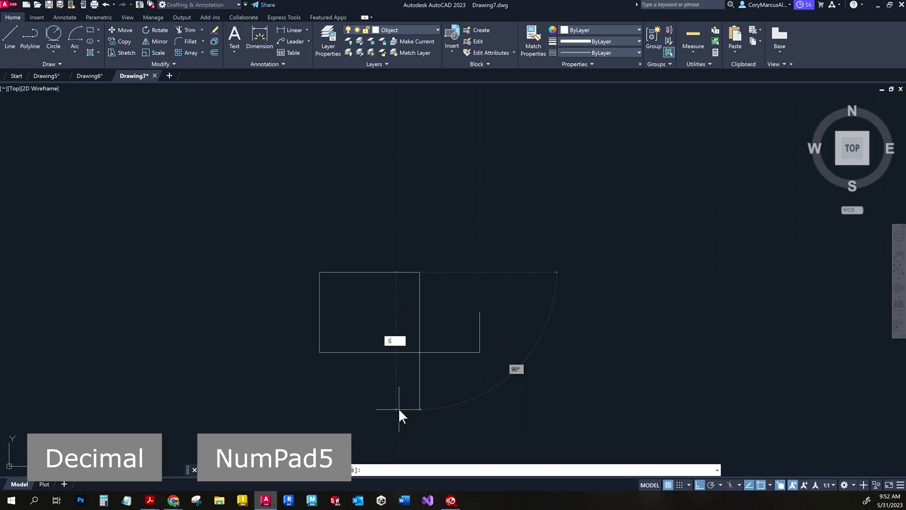
{"action": "key", "text": "Return"}
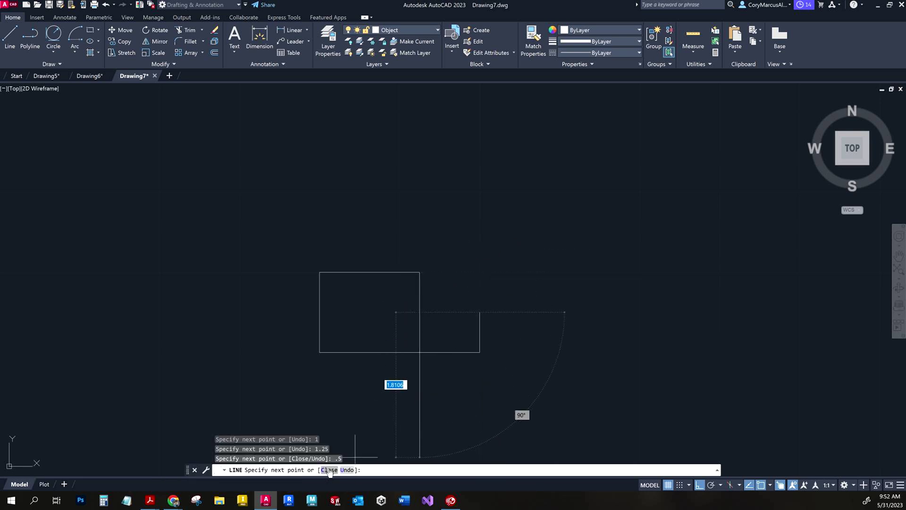
{"action": "left_click", "coordinate": [479, 312]}
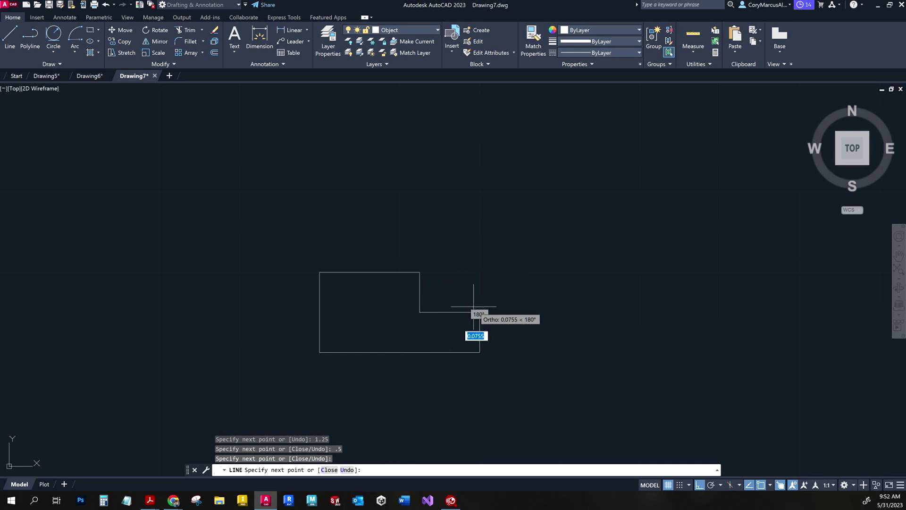
{"action": "key", "text": "Escape"}
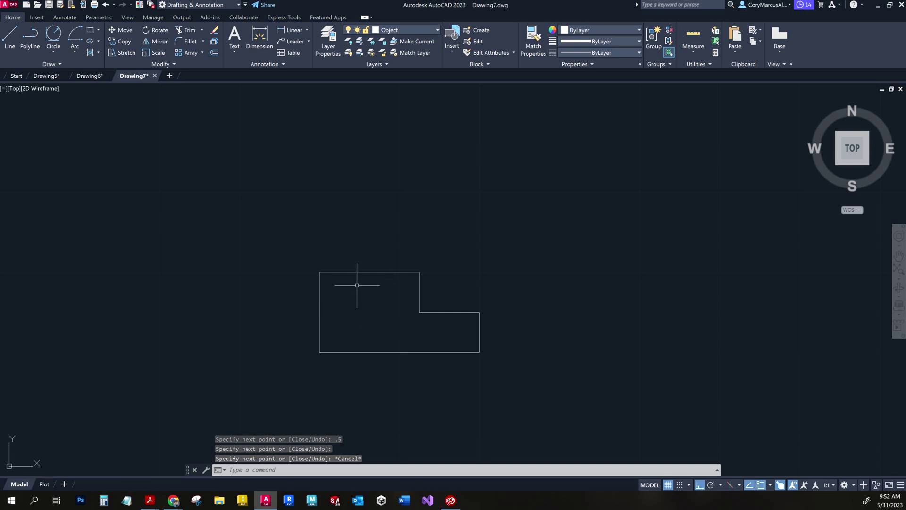
- Try locating the hole with construction lines from the upper-left corner: up, 0.5 units right, and down through the part
{"action": "left_click", "coordinate": [11, 37]}
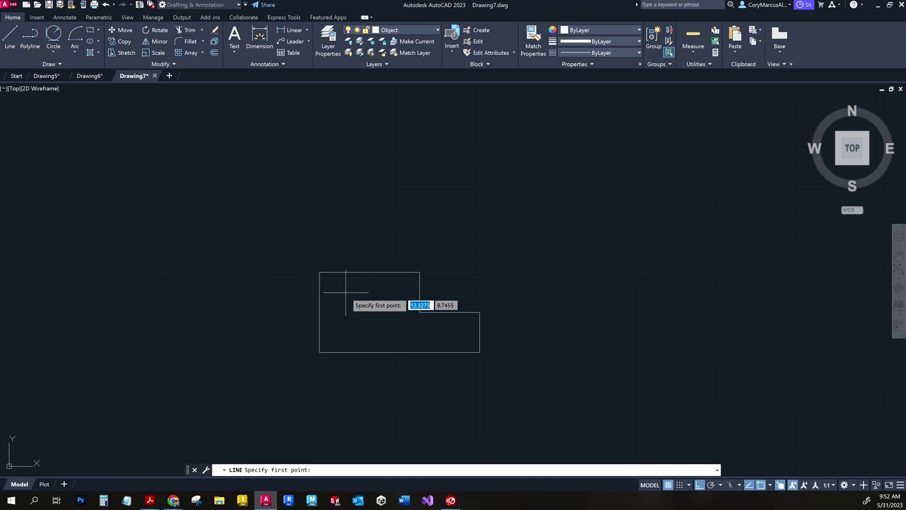
{"action": "left_click", "coordinate": [319, 272]}
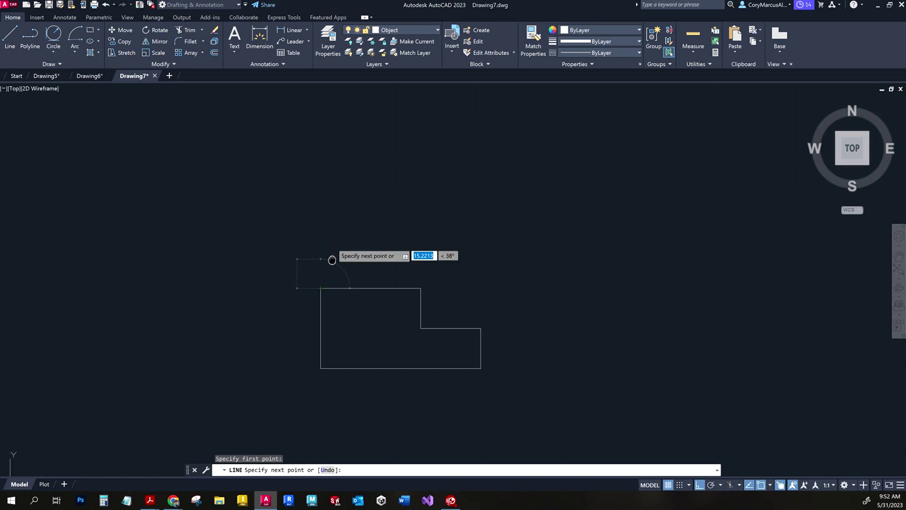
{"action": "scroll", "coordinate": [325, 216], "scroll_direction": "up", "scroll_amount": 2}
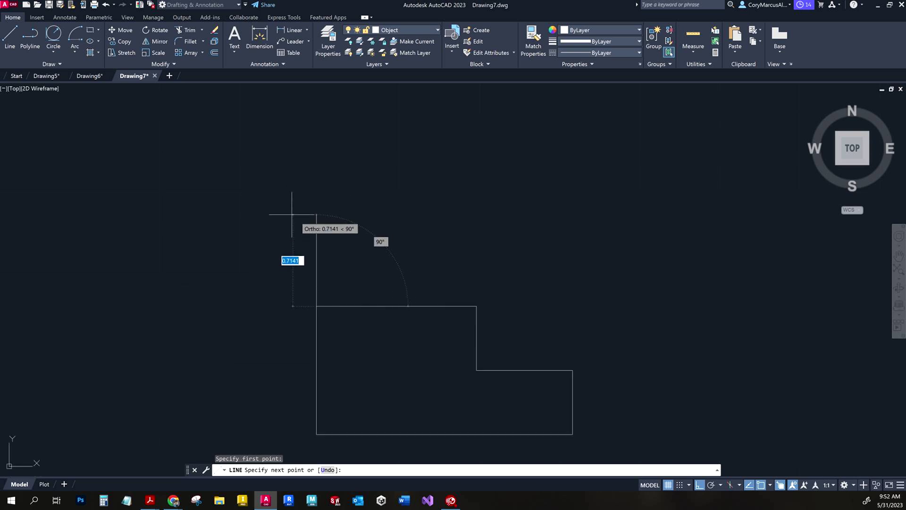
{"action": "left_click", "coordinate": [316, 240]}
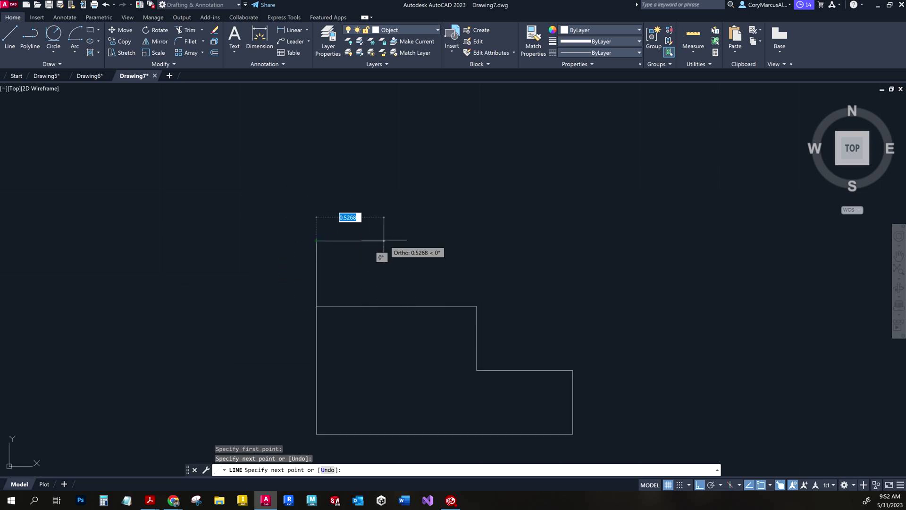
{"action": "type", "text": ".5"}
{"action": "key", "text": "Return"}
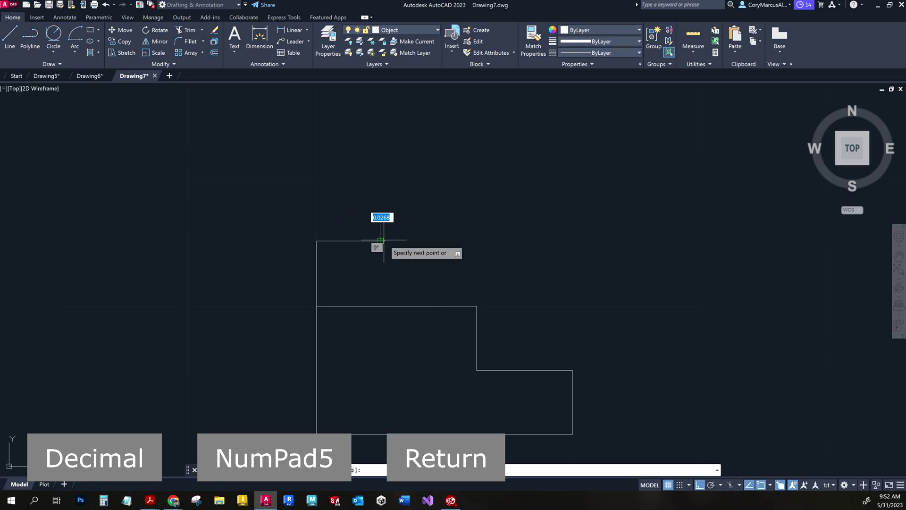
{"action": "middle_click_drag", "start_coordinate": [356, 358], "coordinate": [339, 238]}
{"action": "left_click", "coordinate": [362, 400]}
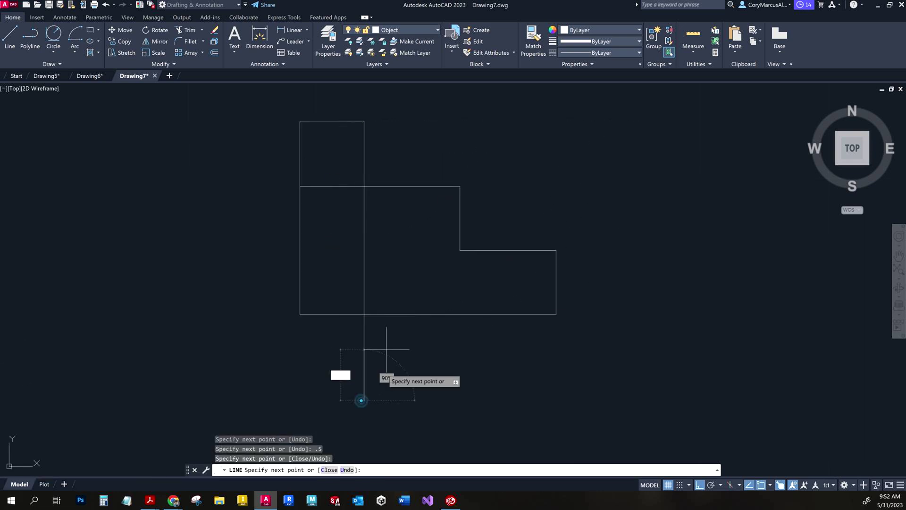
{"action": "key", "text": "Escape"}
{"action": "key", "text": "Escape"}
{"action": "middle_click_drag", "start_coordinate": [347, 199], "coordinate": [348, 257]}
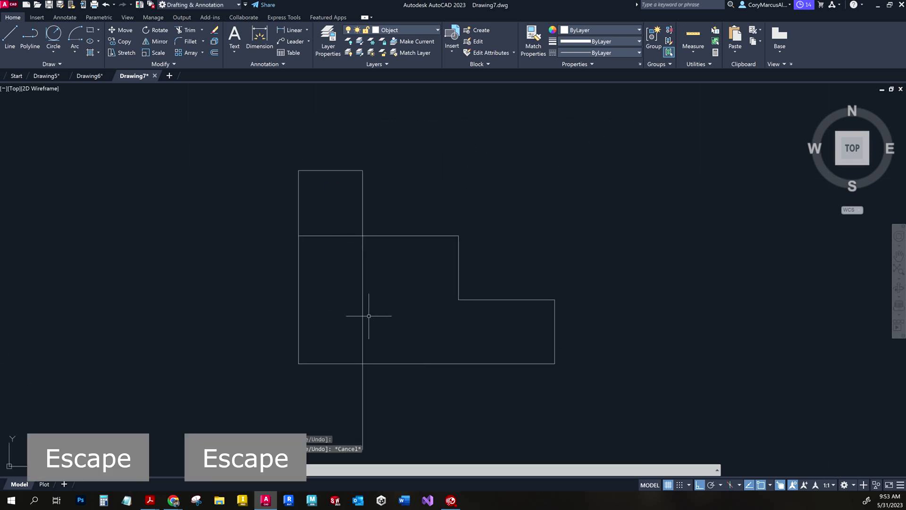
- Erase the three construction lines drawn above and through the part
{"action": "left_click", "coordinate": [374, 204]}
{"action": "left_click", "coordinate": [255, 129]}
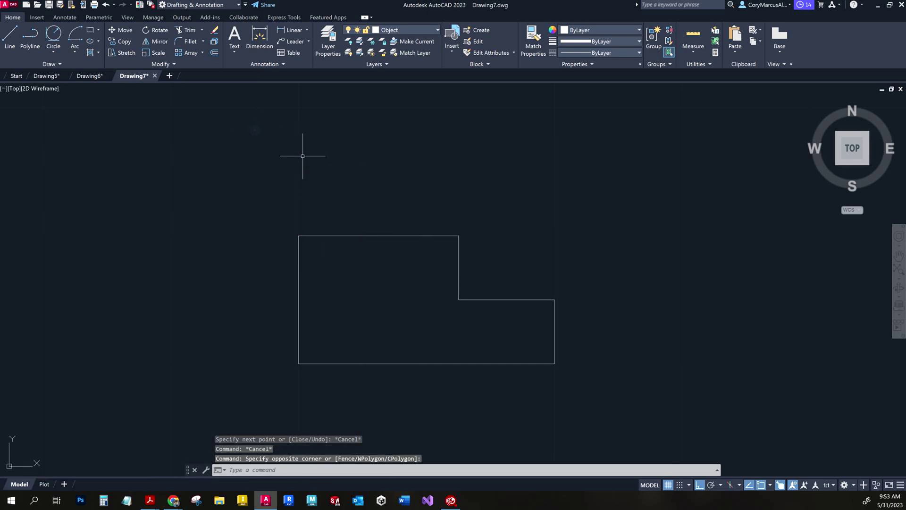
{"action": "key", "text": "Delete"}
- Offset the part's left edge 0.5 units to the right, into the part
{"action": "type", "text": "o"}
{"action": "key", "text": "Return"}
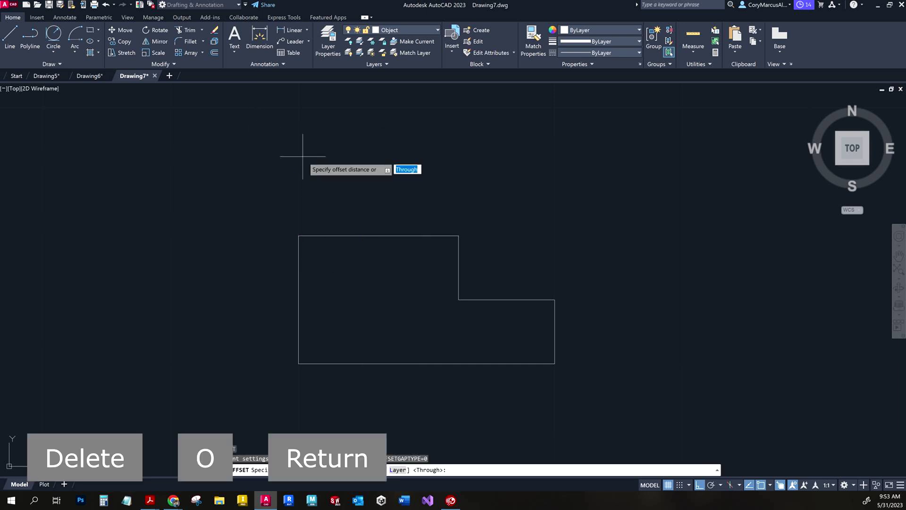
{"action": "type", "text": ".5"}
{"action": "key", "text": "Return"}
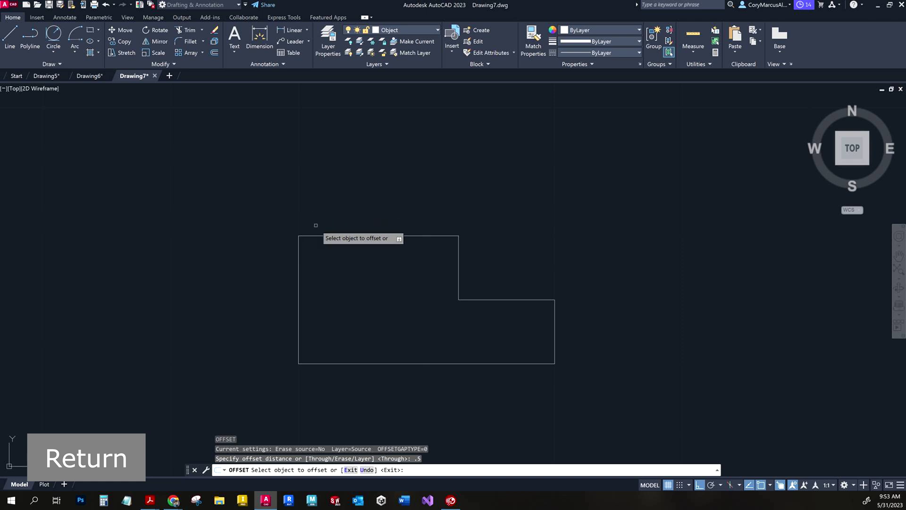
{"action": "left_click", "coordinate": [299, 247]}
{"action": "left_click", "coordinate": [399, 266]}
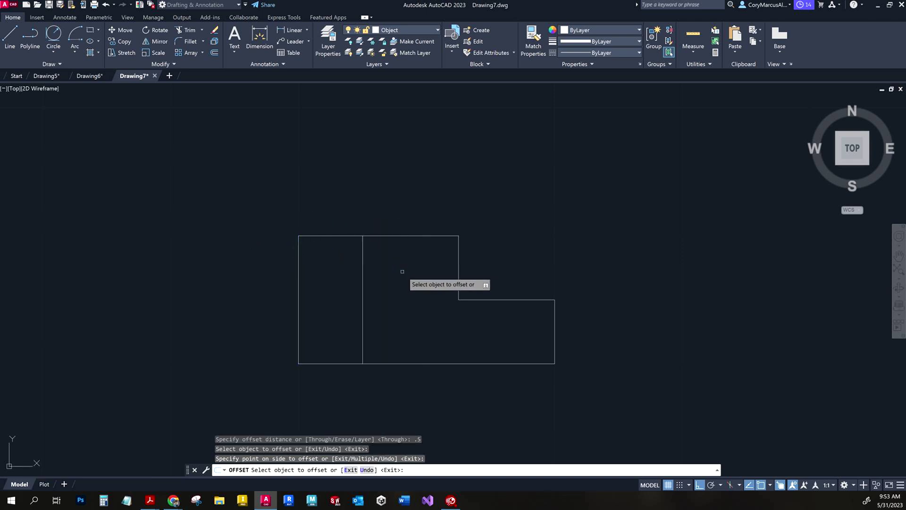
{"action": "key", "text": "Escape"}
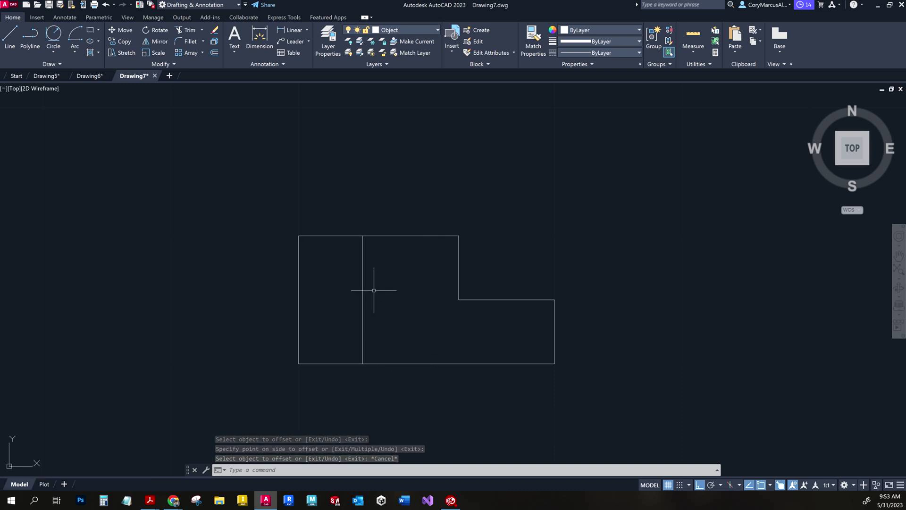
- Offset the part's bottom edge 0.5 units upward with the same offset distance
{"action": "type", "text": "o"}
{"action": "key", "text": "Return"}
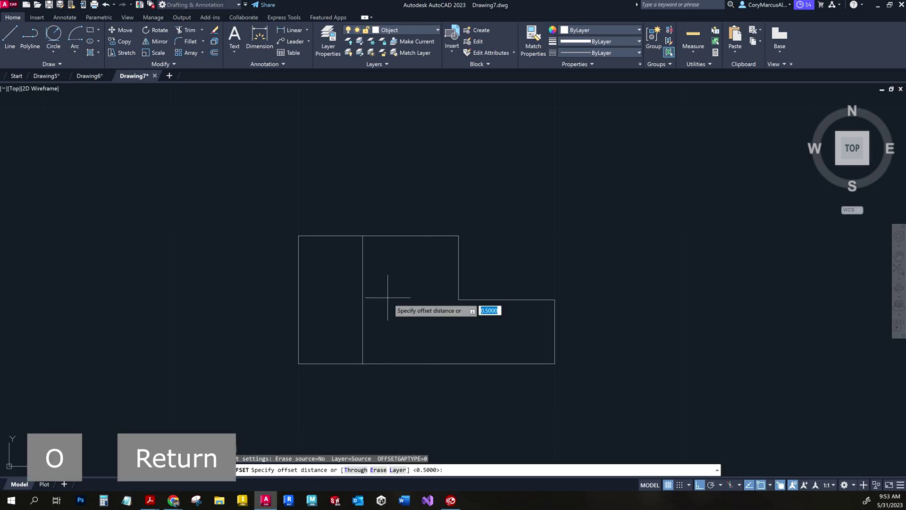
{"action": "key", "text": "Return"}
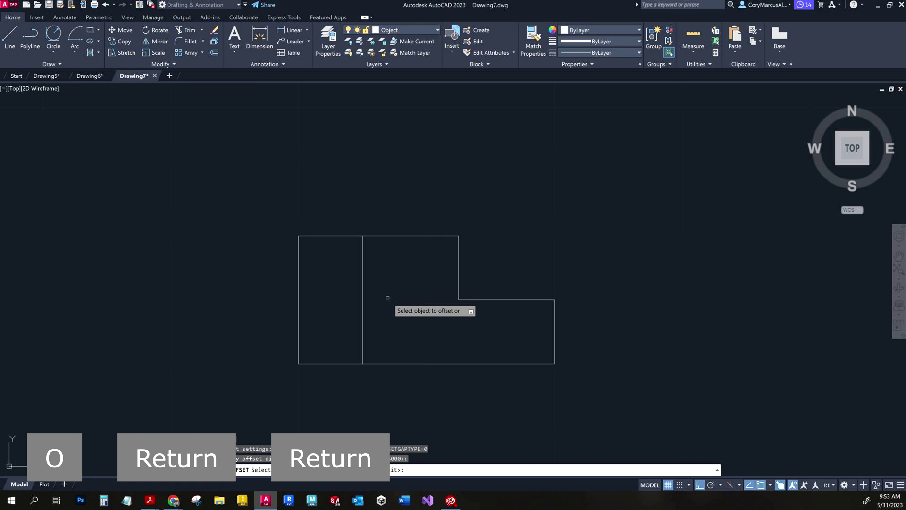
{"action": "left_click", "coordinate": [419, 363]}
{"action": "left_click", "coordinate": [411, 300]}
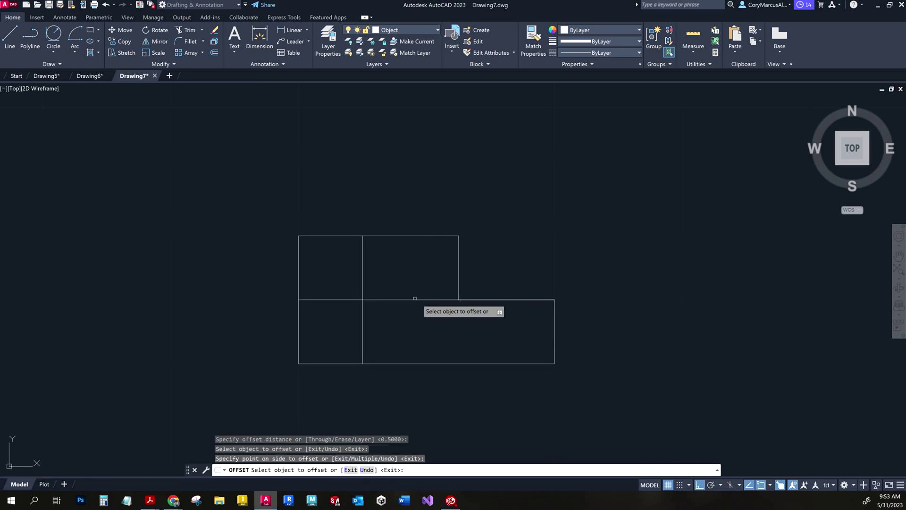
{"action": "key", "text": "Escape"}
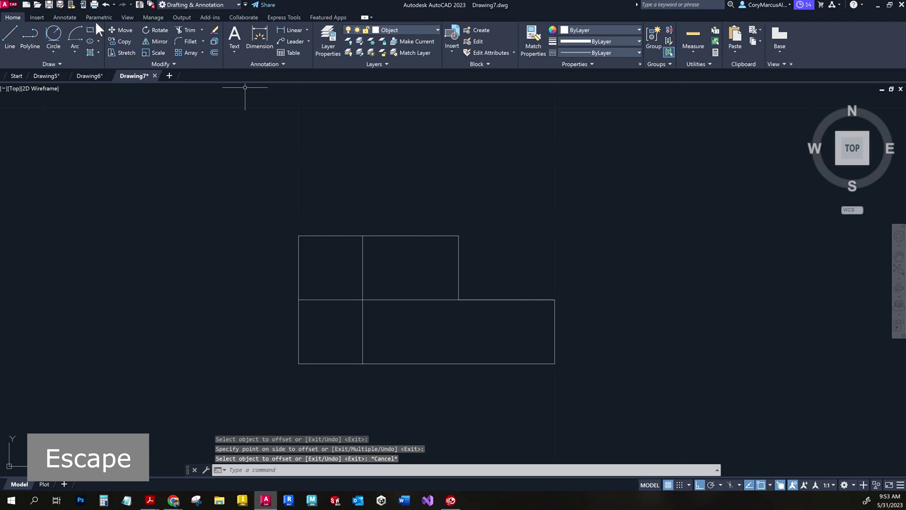
- Draw a 0.38-diameter circle for the hole, centred where the two offset lines cross
{"action": "left_click", "coordinate": [57, 51]}
{"action": "left_click", "coordinate": [59, 81]}
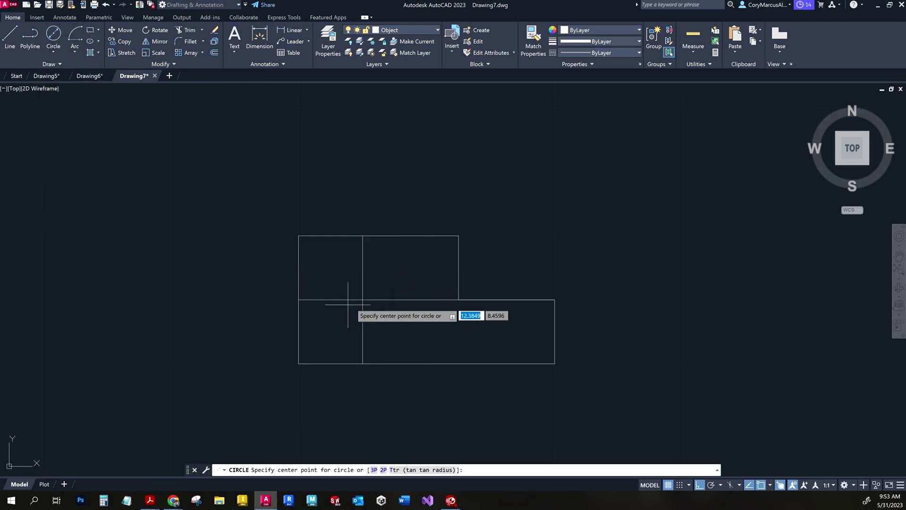
{"action": "left_click", "coordinate": [362, 299]}
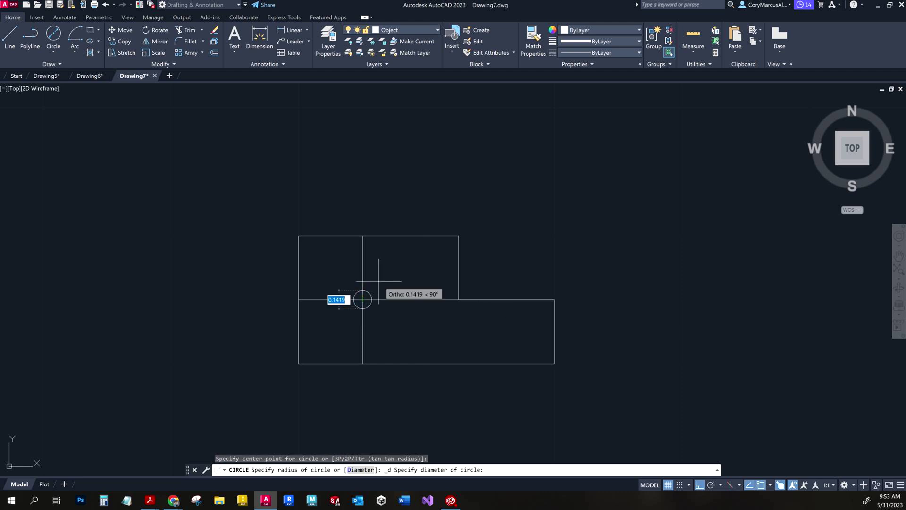
{"action": "type", "text": ".38"}
{"action": "key", "text": "Return"}
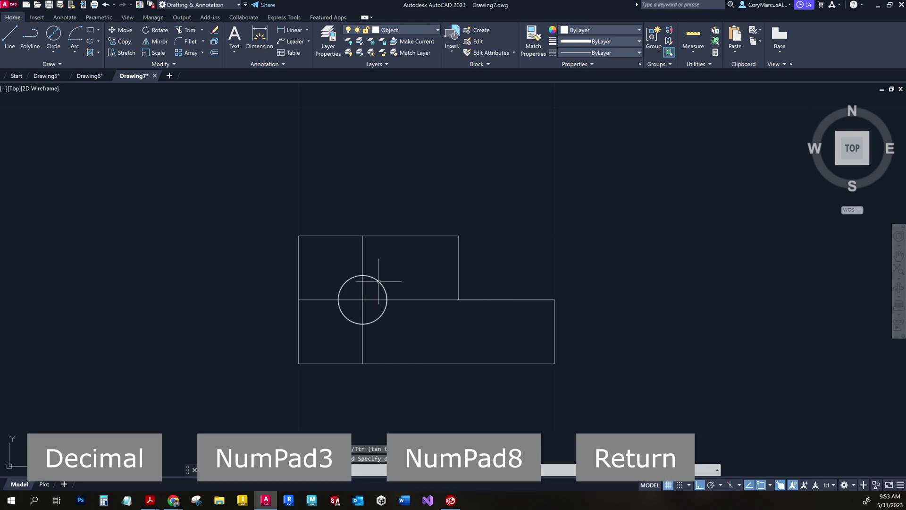
{"action": "key", "text": "Escape"}
- Erase the two offset lines that cross at the hole's centre
{"action": "scroll", "coordinate": [364, 289], "scroll_direction": "up", "scroll_amount": 3}
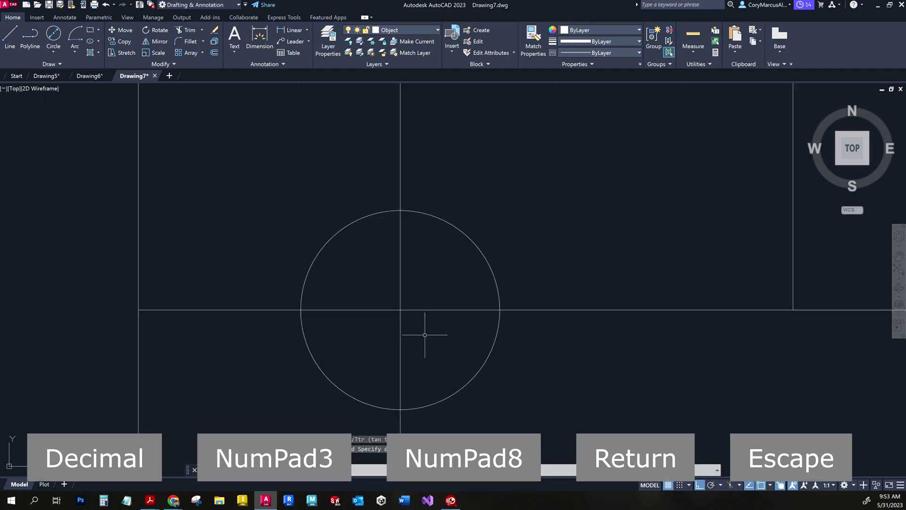
{"action": "left_click", "coordinate": [424, 334]}
{"action": "left_click", "coordinate": [394, 310]}
{"action": "key", "text": "Delete"}
{"action": "scroll", "coordinate": [394, 310], "scroll_direction": "down", "scroll_amount": 5}
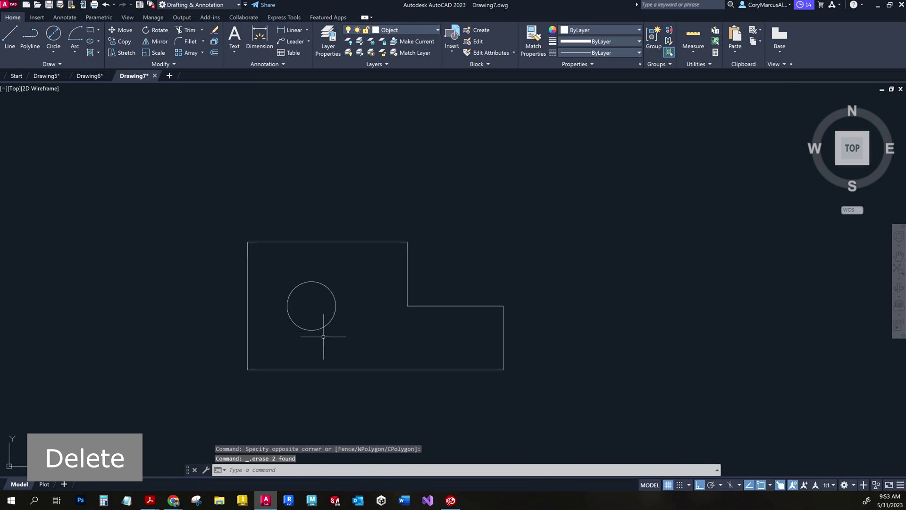
{"action": "left_click", "coordinate": [53, 52]}
{"action": "left_click", "coordinate": [81, 148]}
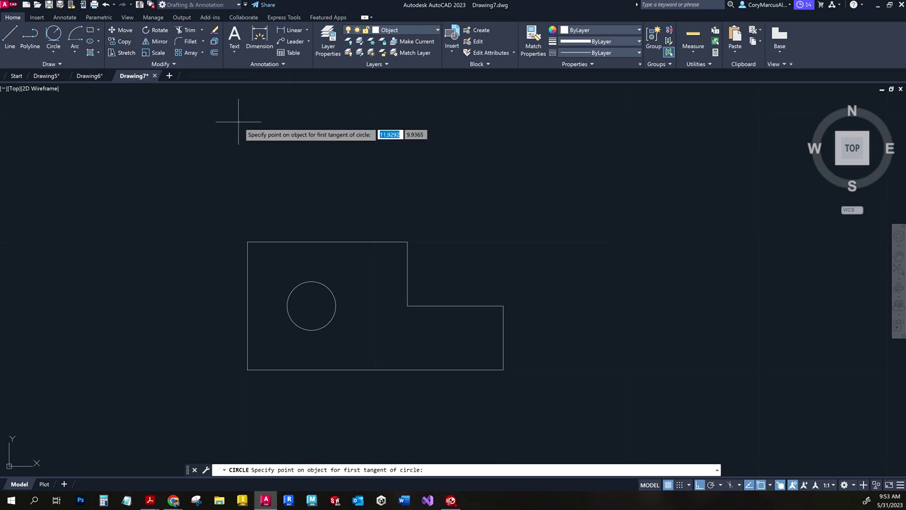
{"action": "key", "text": "Escape"}
- Try to fillet the upper-left corner between the left and top edges without setting a radius
{"action": "left_click", "coordinate": [191, 41]}
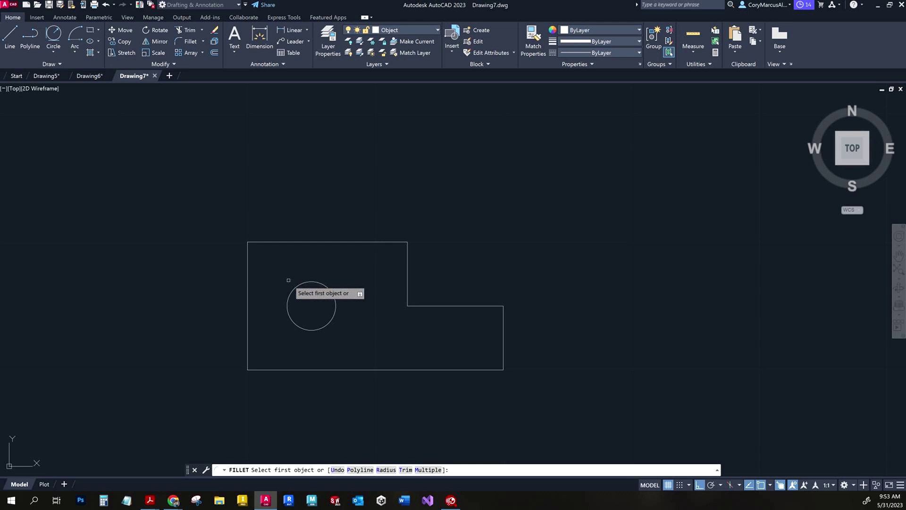
{"action": "left_click", "coordinate": [247, 264]}
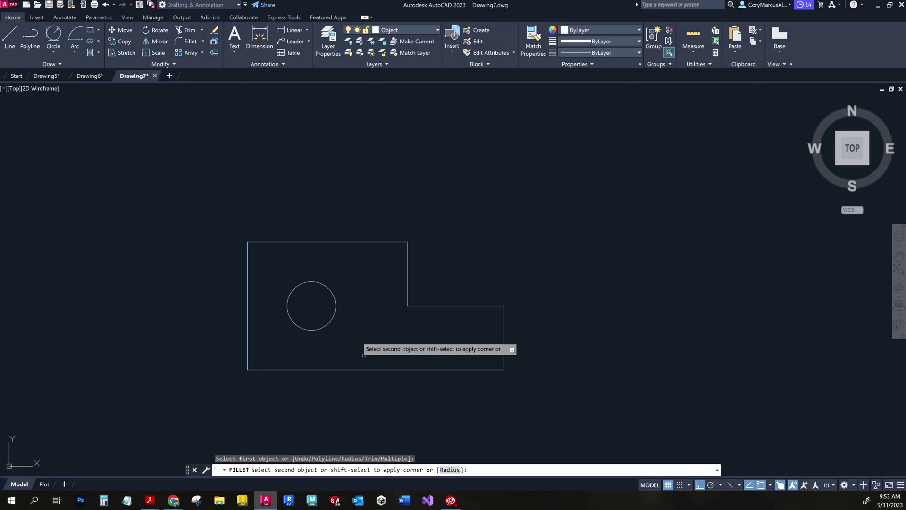
{"action": "left_click", "coordinate": [290, 241]}
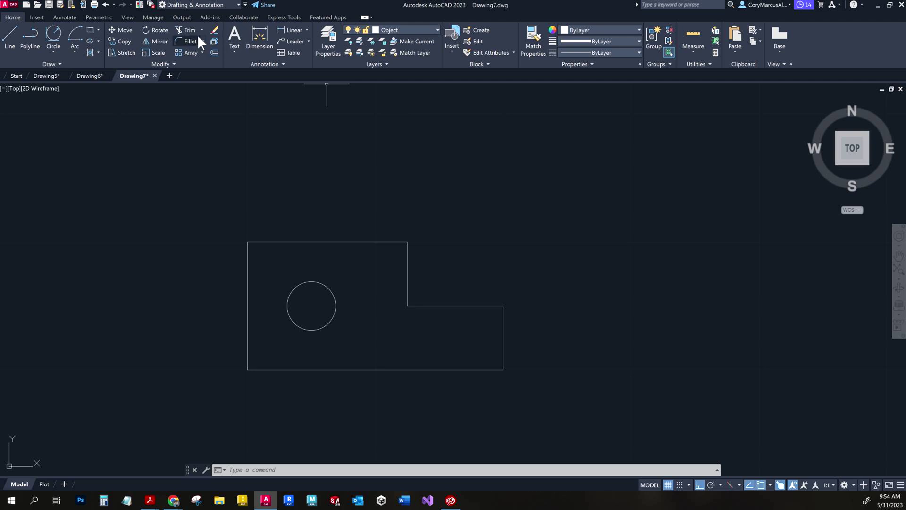
- Set the fillet radius to 0.25 and round the upper-left corner between the left and top edges
{"action": "left_click", "coordinate": [386, 470]}
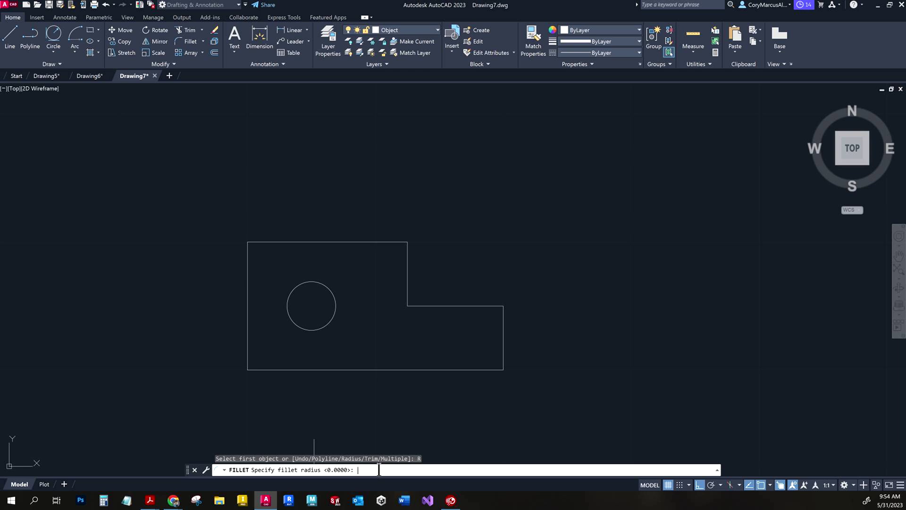
{"action": "type", "text": ".25"}
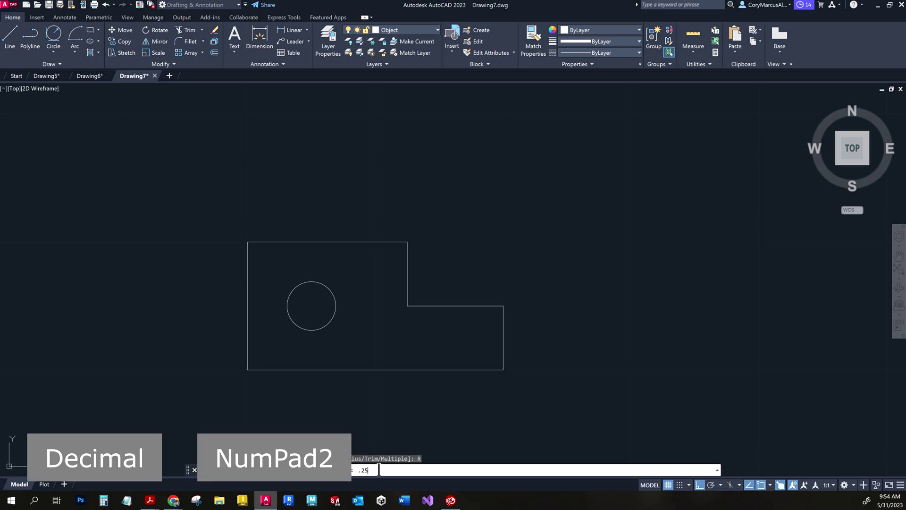
{"action": "key", "text": "Return"}
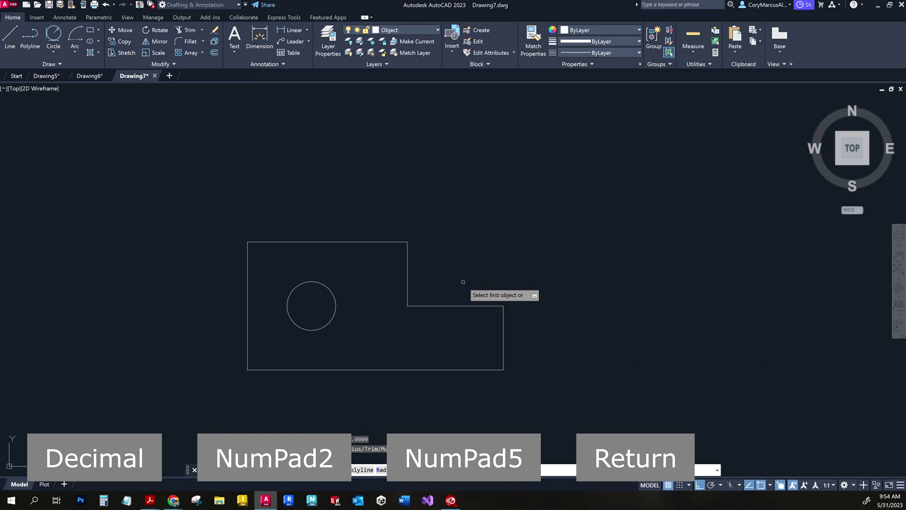
{"action": "left_click", "coordinate": [251, 266]}
{"action": "left_click", "coordinate": [275, 241]}
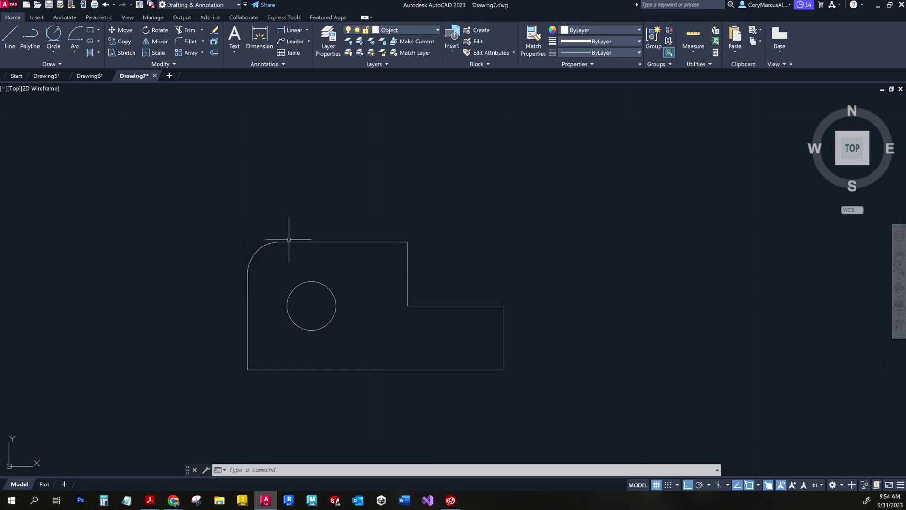
- Make the Center layer current and add a center mark to the hole
{"action": "middle_click_drag", "start_coordinate": [307, 240], "coordinate": [314, 239]}
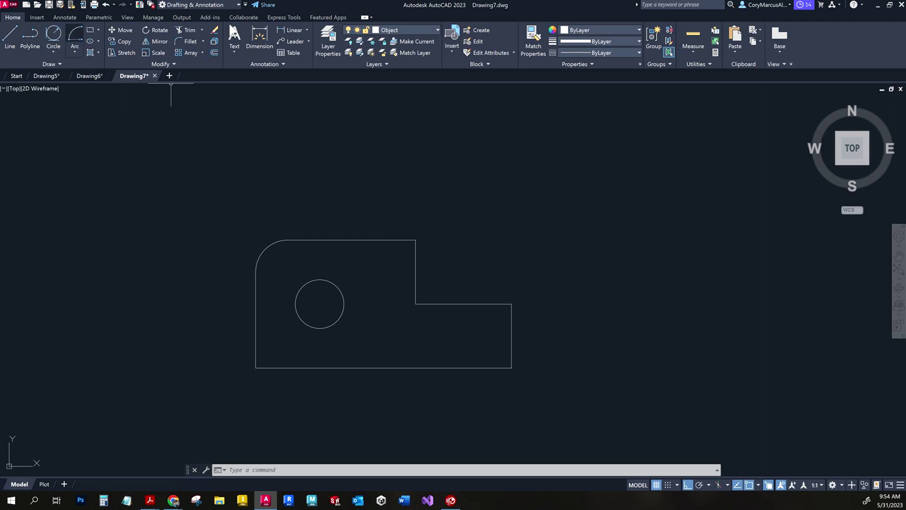
{"action": "left_click", "coordinate": [391, 30]}
{"action": "left_click", "coordinate": [391, 52]}
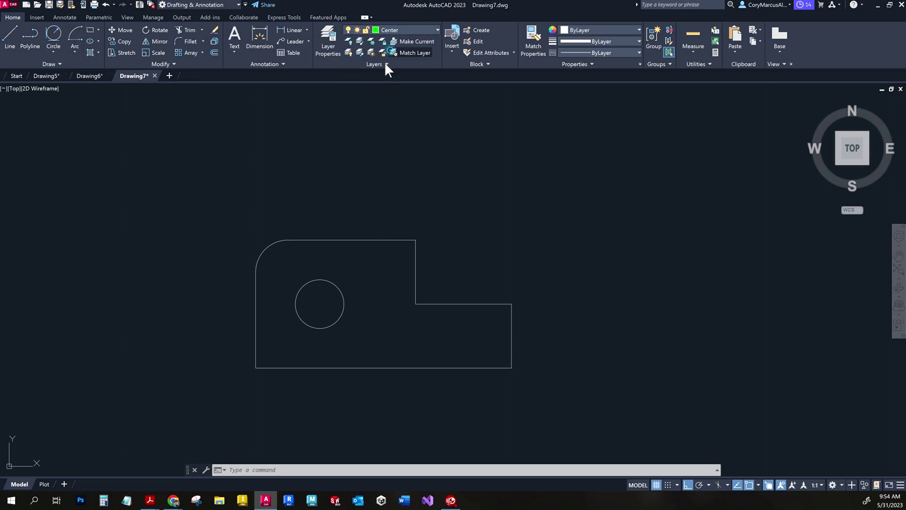
{"action": "left_click", "coordinate": [64, 18]}
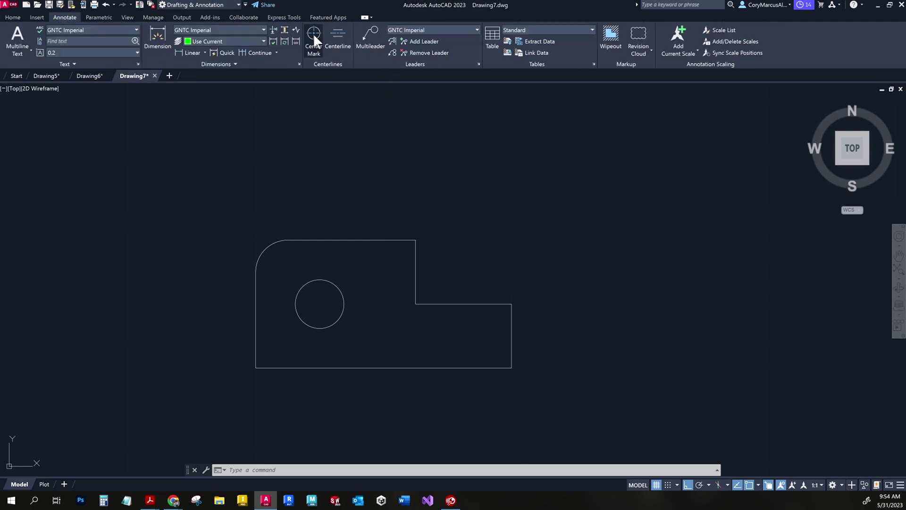
{"action": "left_click", "coordinate": [313, 34]}
{"action": "left_click", "coordinate": [337, 281]}
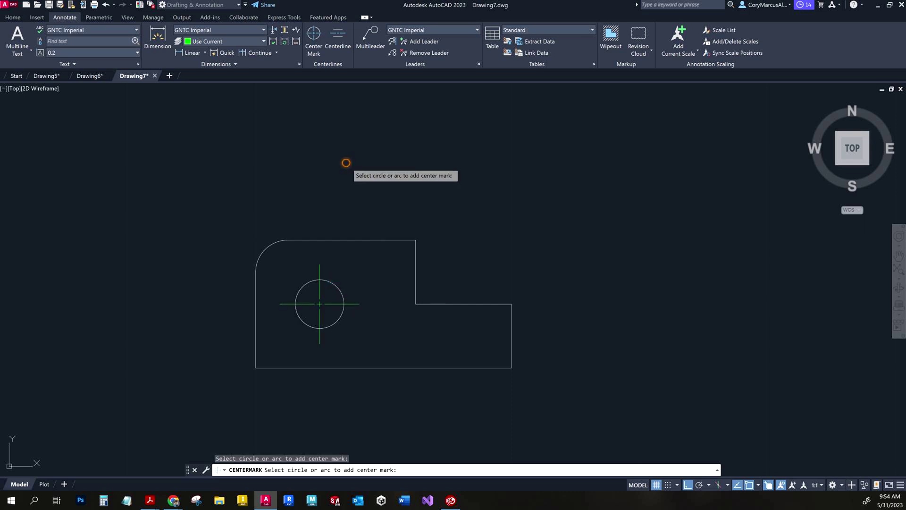
{"action": "key", "text": "Return"}
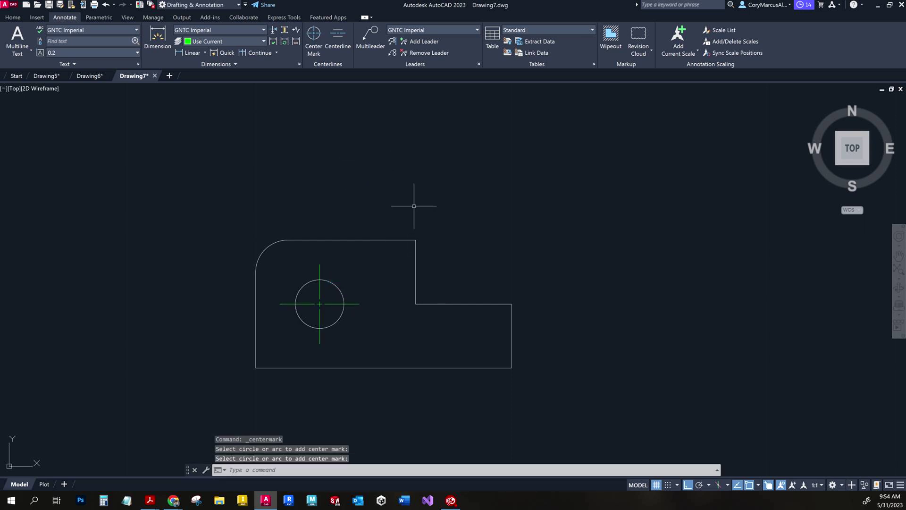